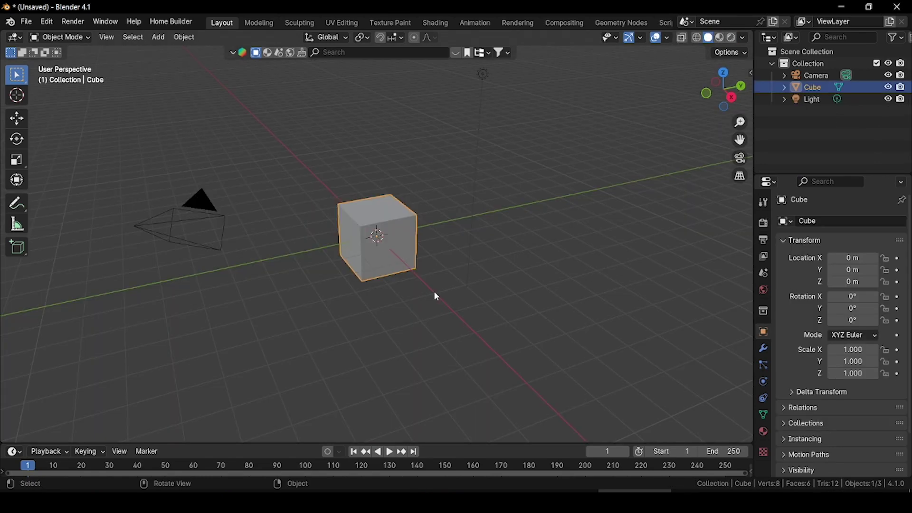
Enable the Cavity option in the viewport shading settings
left_click(744, 38)
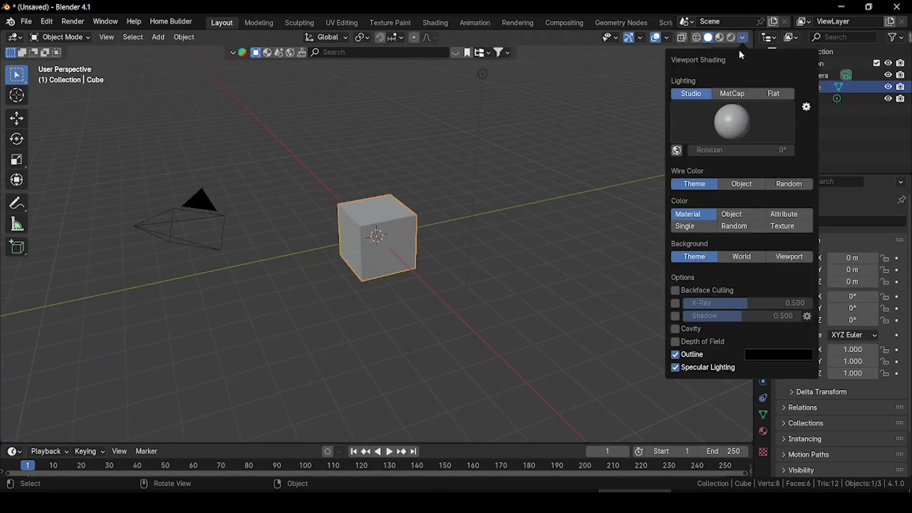
left_click(677, 328)
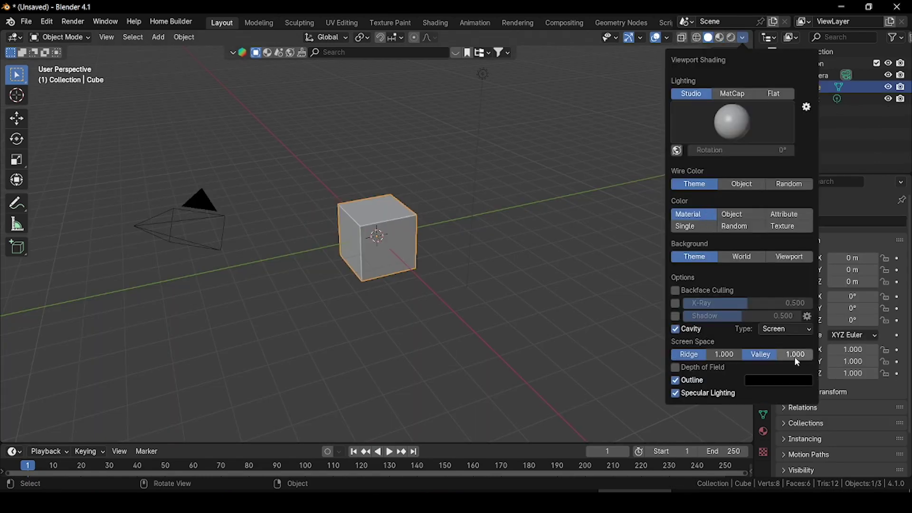
left_click(785, 331)
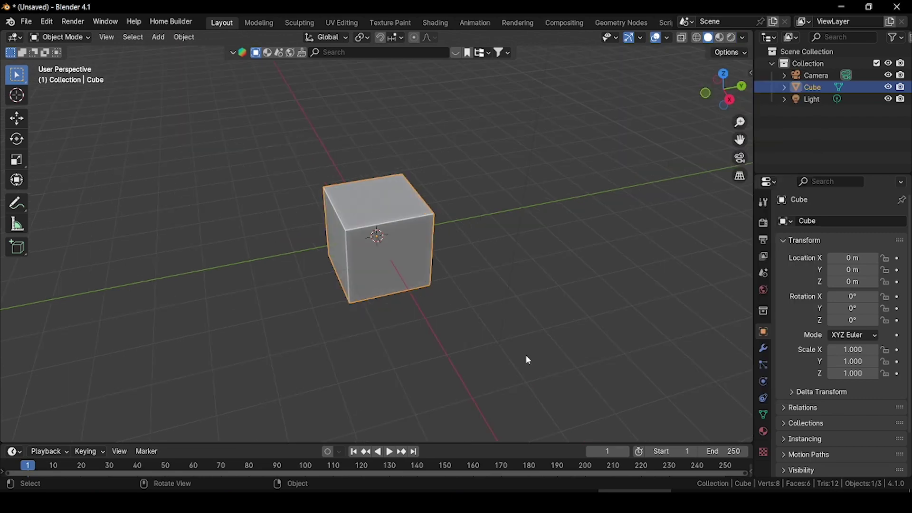
Set the default cube's dimensions to X 2.83 m, Y 2.46 m and Z 3.53 m
key("n")
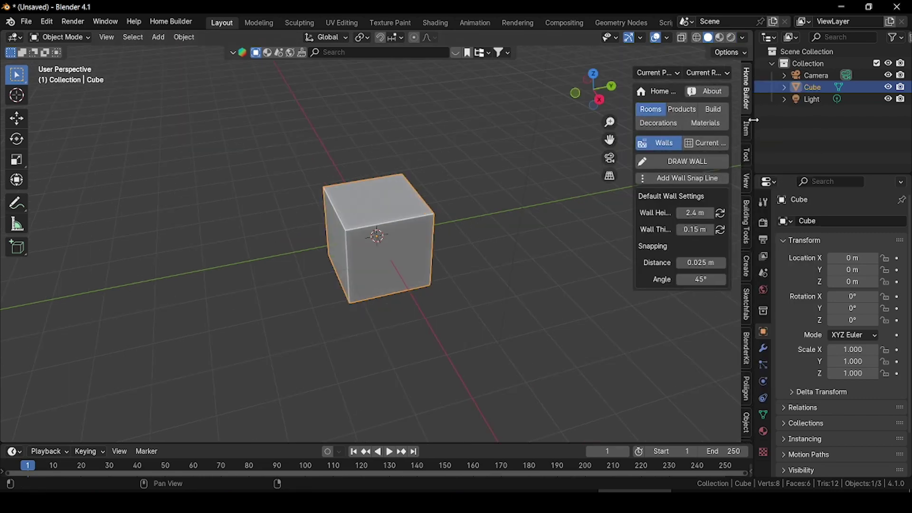
left_click(747, 127)
left_click(671, 261)
type("2.8")
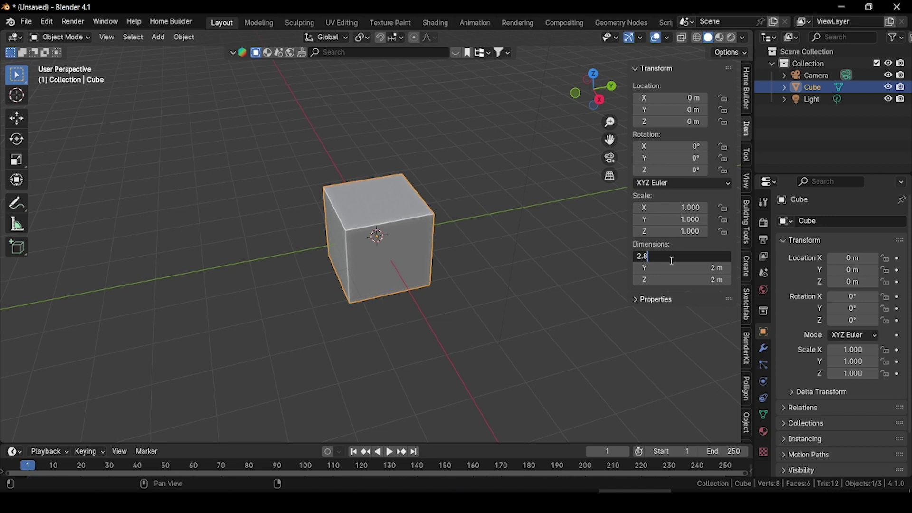
type("3")
key("Tab")
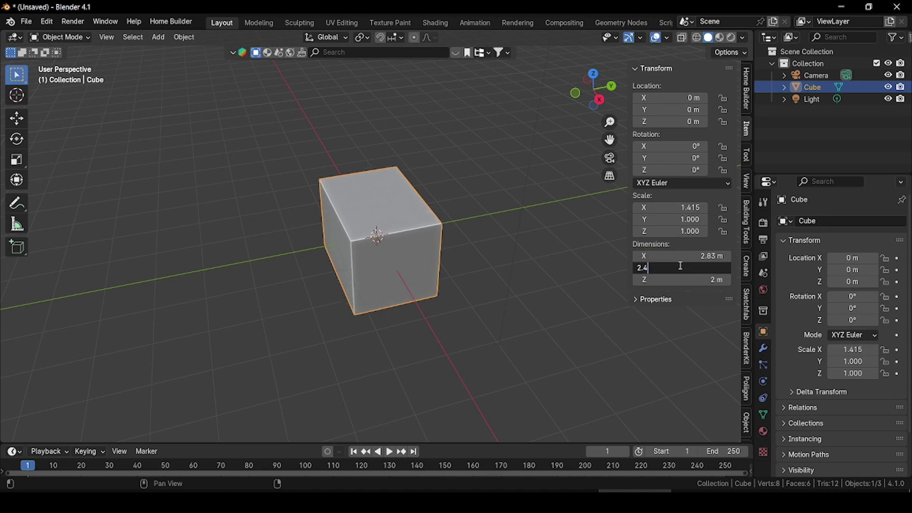
type(".46")
key("Tab")
type("3")
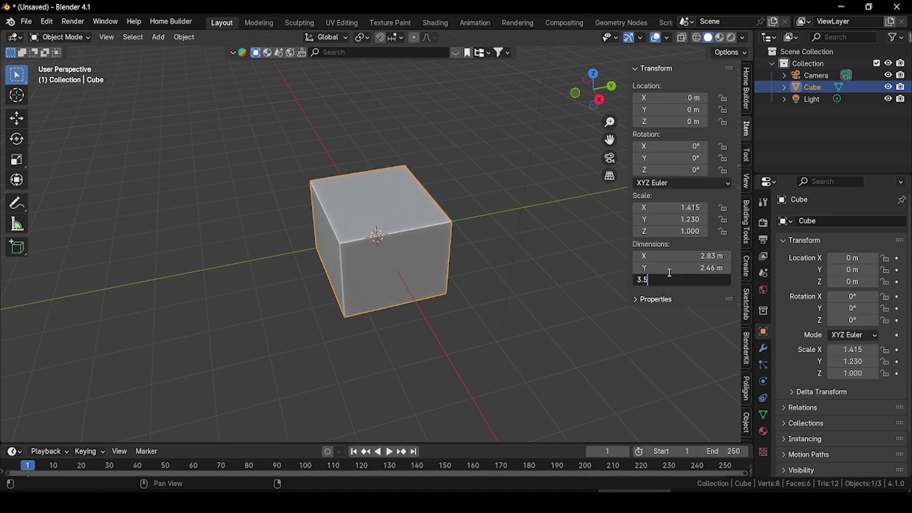
Set the cube's Z location to 1.77 m and apply all its transforms
left_click(669, 120)
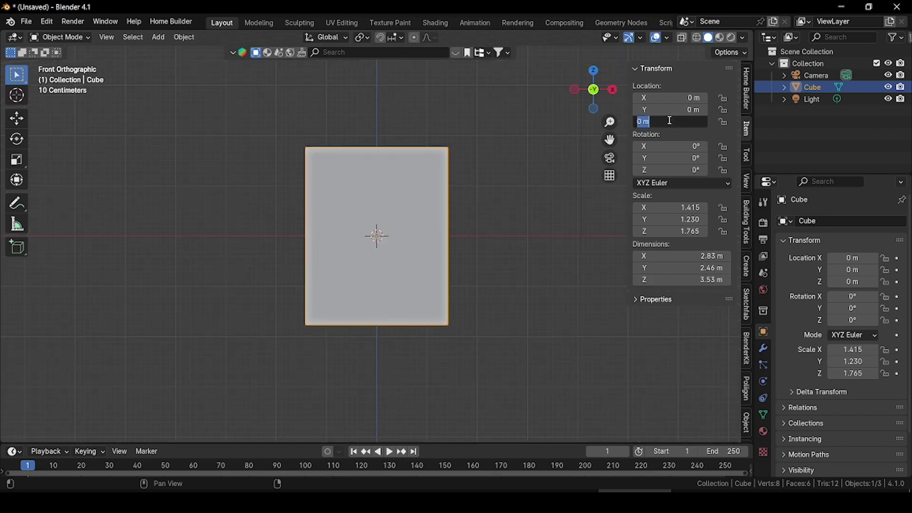
type("1.77")
key("Return")
middle_click_drag(546, 180, 412, 224)
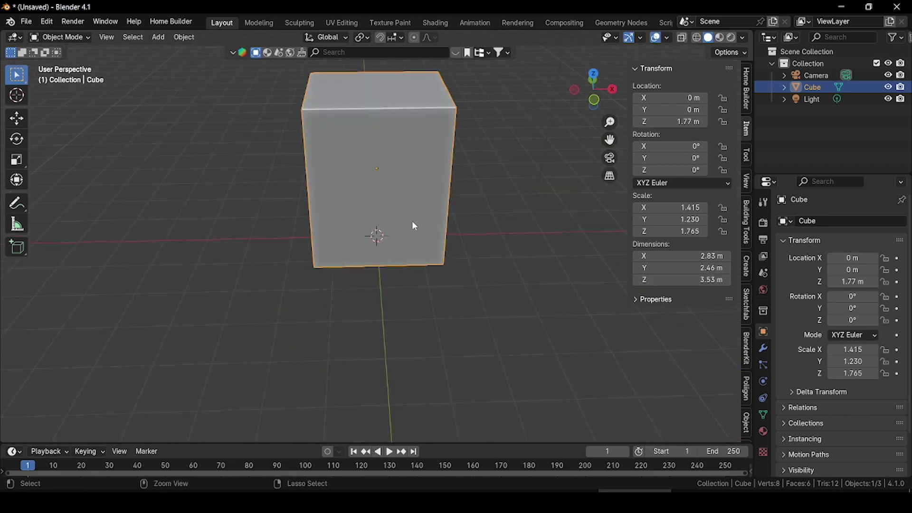
key("ctrl+a")
left_click(398, 256)
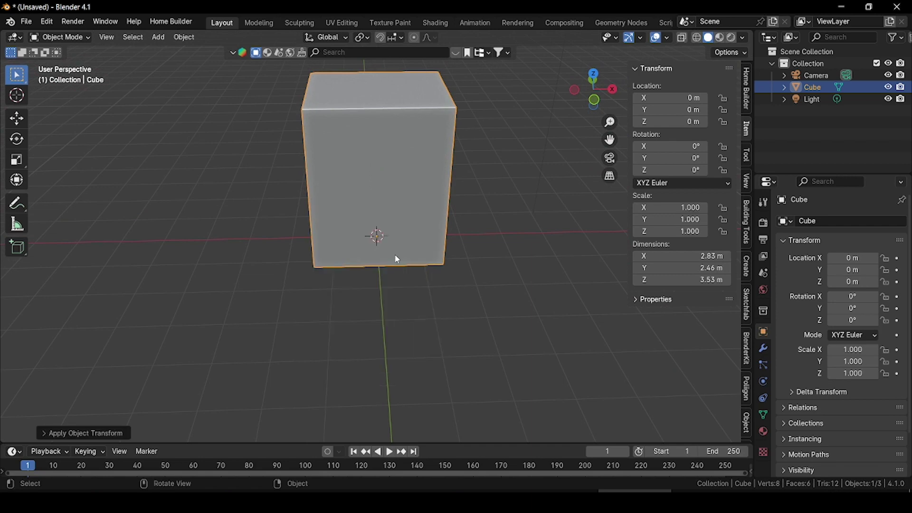
Add a second cube about 3.12 × 3.14 × 1.63 m, overlapping the first one's front at about X -1.23 m, Z 1.18 m
middle_click_drag(395, 255, 426, 286)
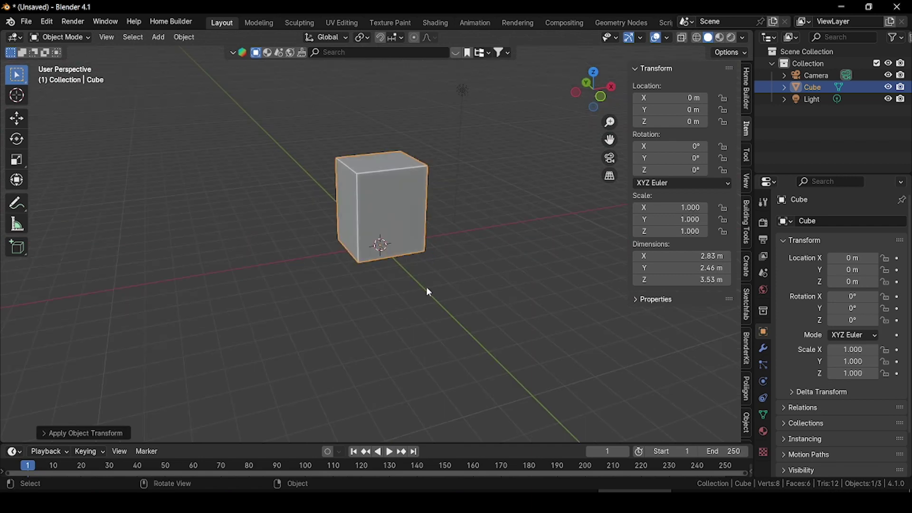
key("shift+a")
mouse_move(259, 257)
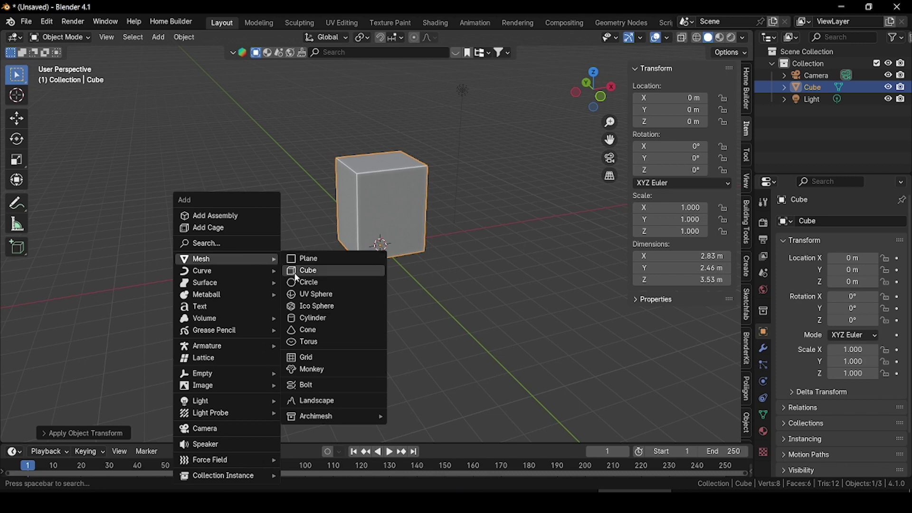
left_click(297, 269)
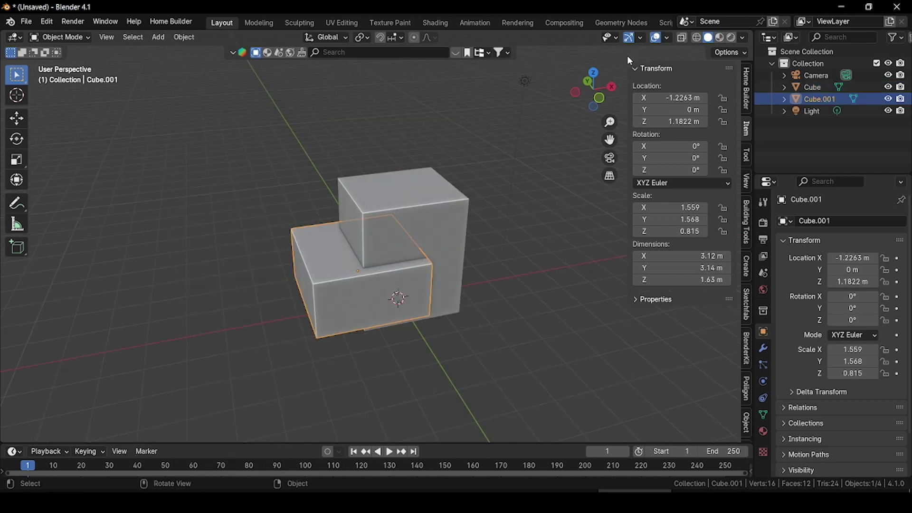
Cut the second cube out of the tall block with a Boolean Difference modifier and apply the modifier
middle_click_drag(380, 239, 385, 237)
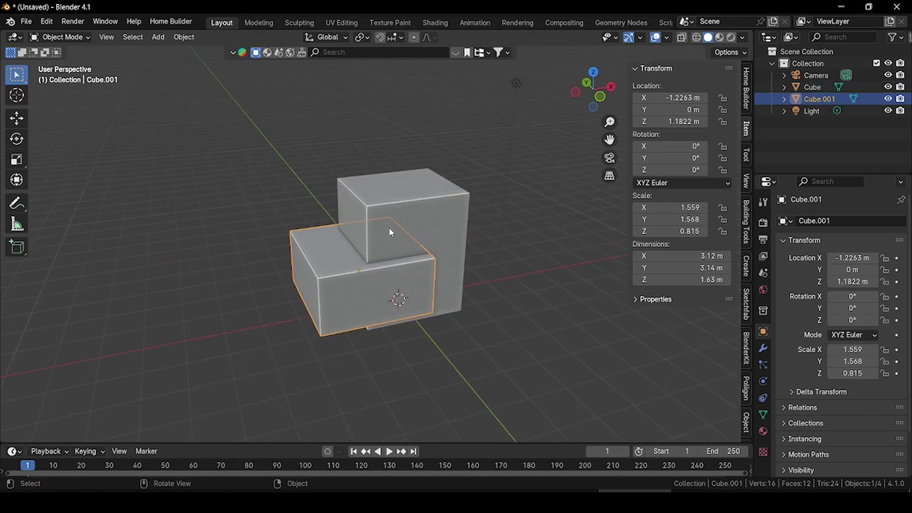
left_click(398, 233)
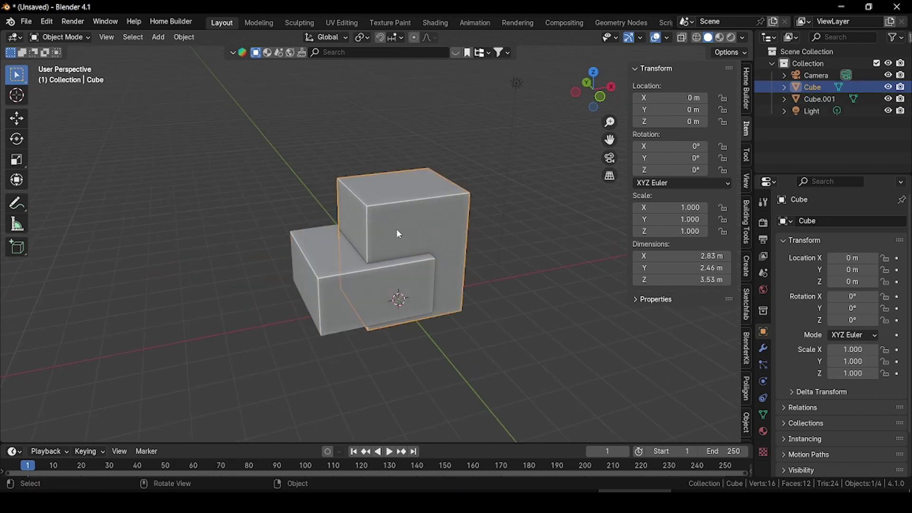
left_click(764, 348)
left_click(841, 221)
left_click(779, 225)
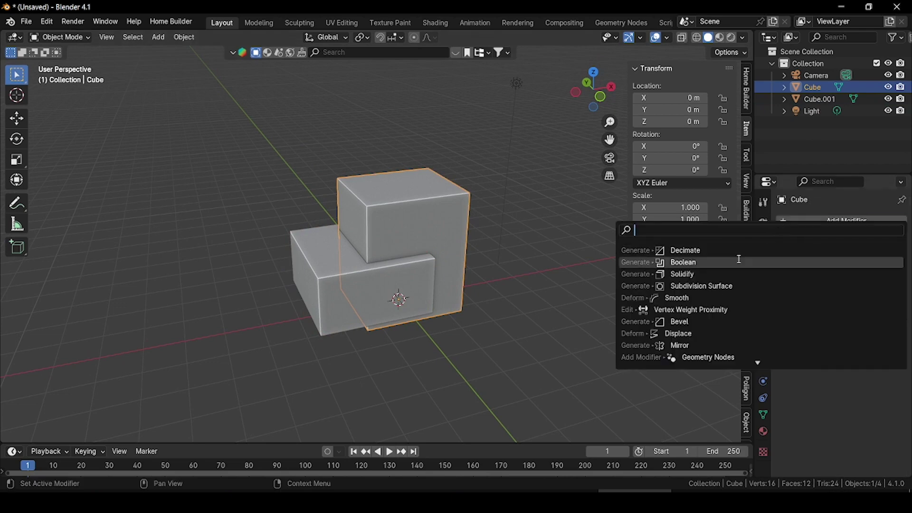
left_click(711, 270)
left_click(884, 288)
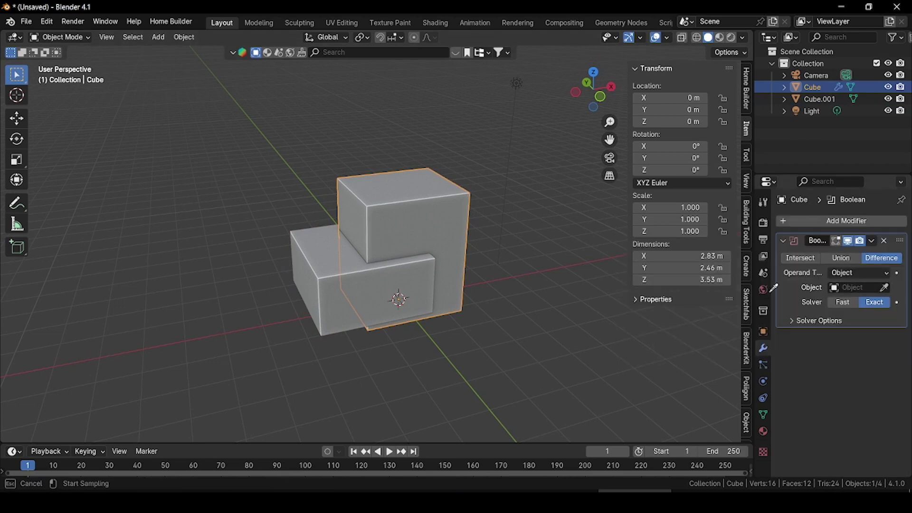
left_click(334, 241)
left_click(872, 241)
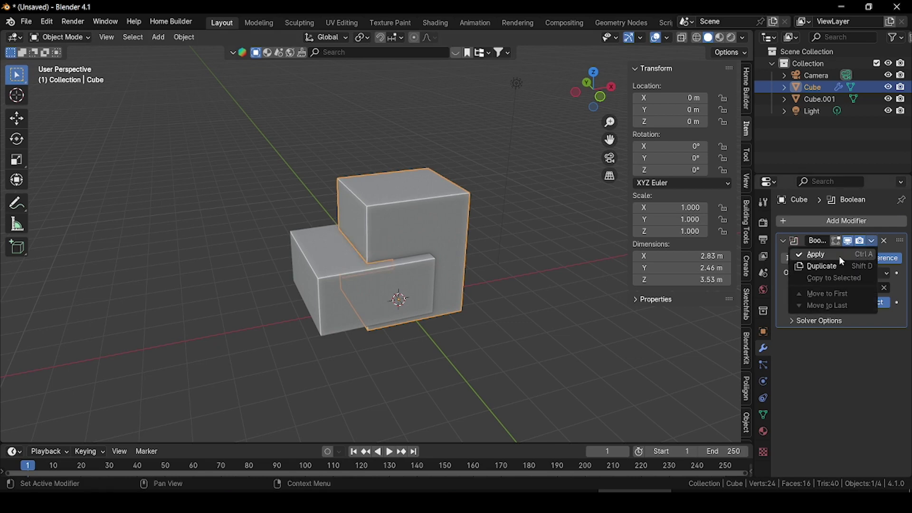
left_click(839, 256)
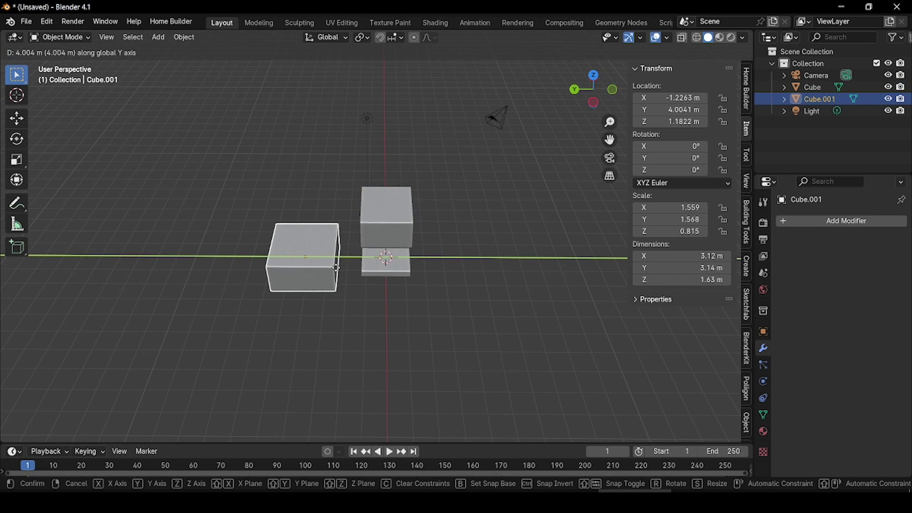
Move the cutter cube about 4 m along Y away from the block and delete it
left_click(336, 267)
key("x")
left_click(240, 261)
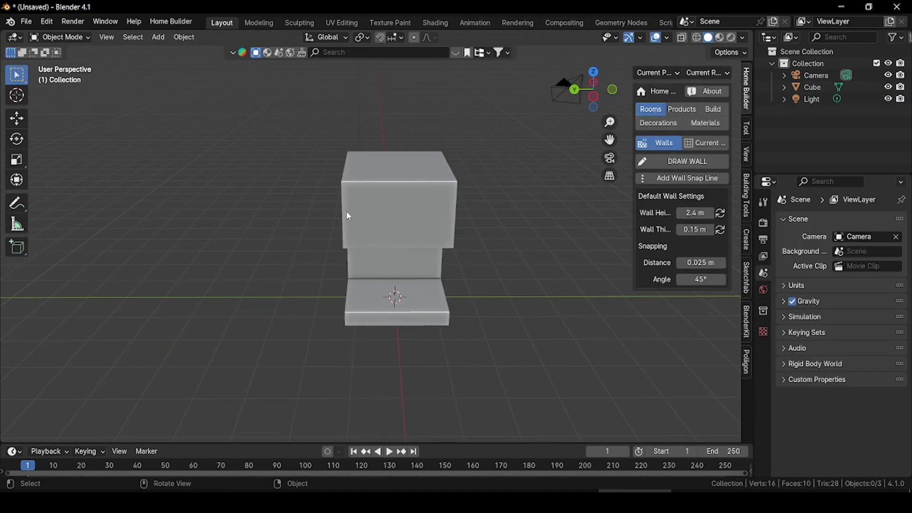
In Edit Mode, bevel the two front vertical edges of the block's upper overhang by about 0.554 m
left_click(376, 208)
key("Tab")
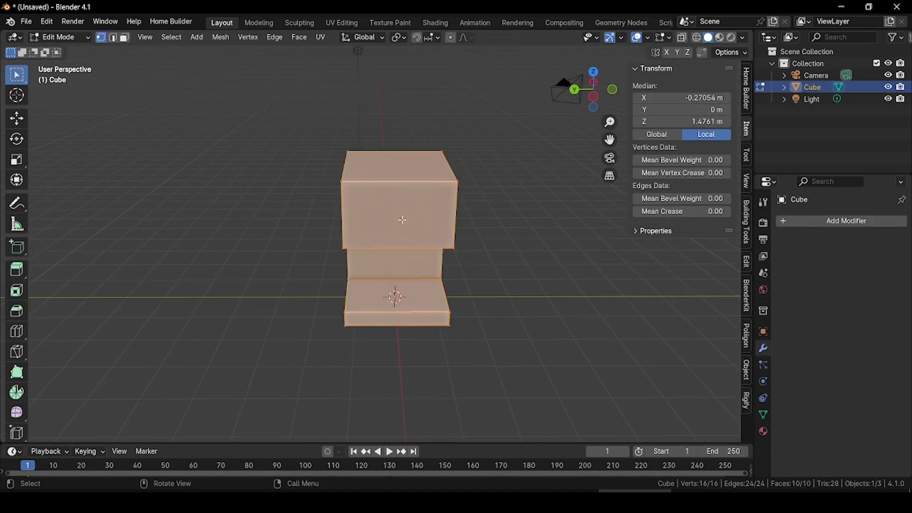
left_click(112, 43)
middle_click_drag(295, 212, 271, 216)
scroll(280, 209, "up", 4)
left_click(280, 204)
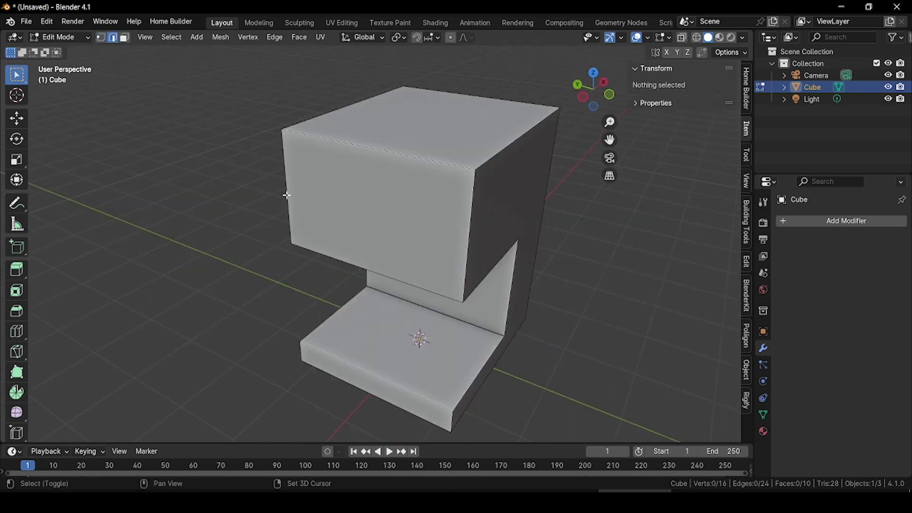
left_click(288, 197, "shift")
left_click(473, 246, "shift")
middle_click_drag(472, 247, 434, 244)
scroll(434, 244, "down", 1)
key("ctrl+b")
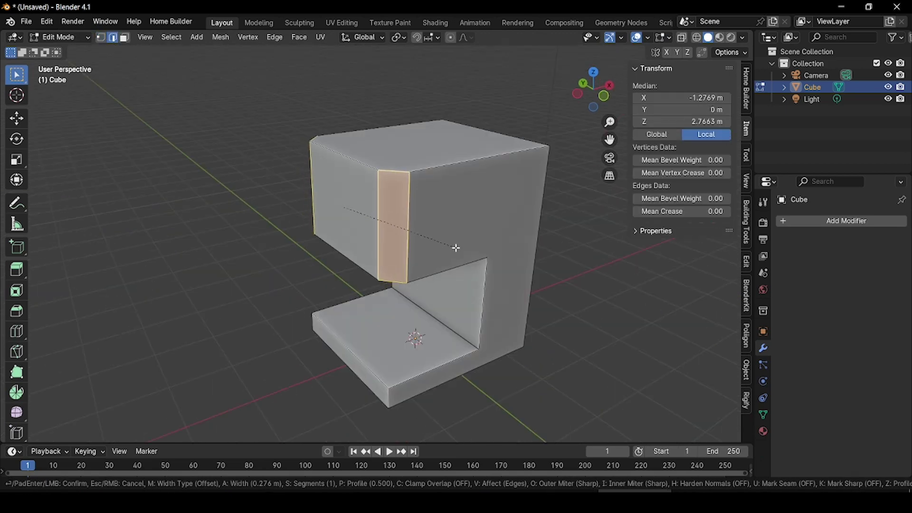
left_click(473, 256)
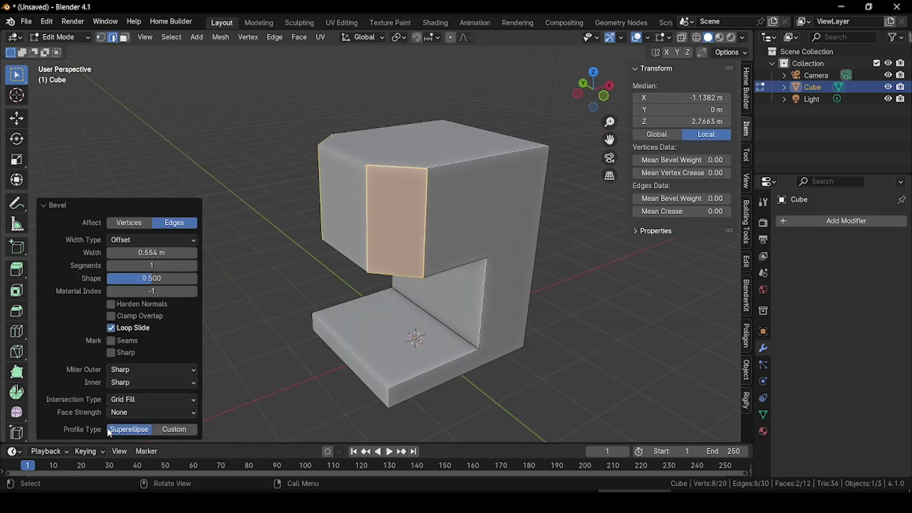
Set the overhang bevel's segments to 10
left_click(132, 266)
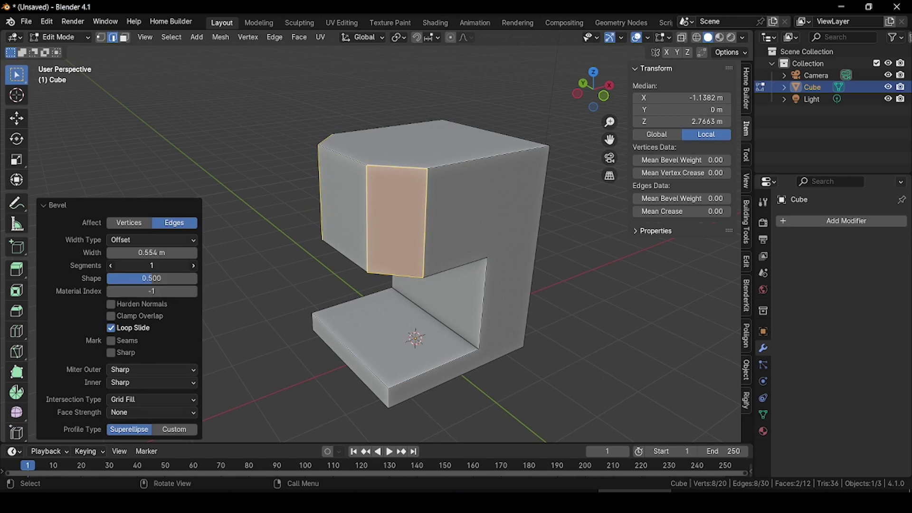
type("10")
key("Return")
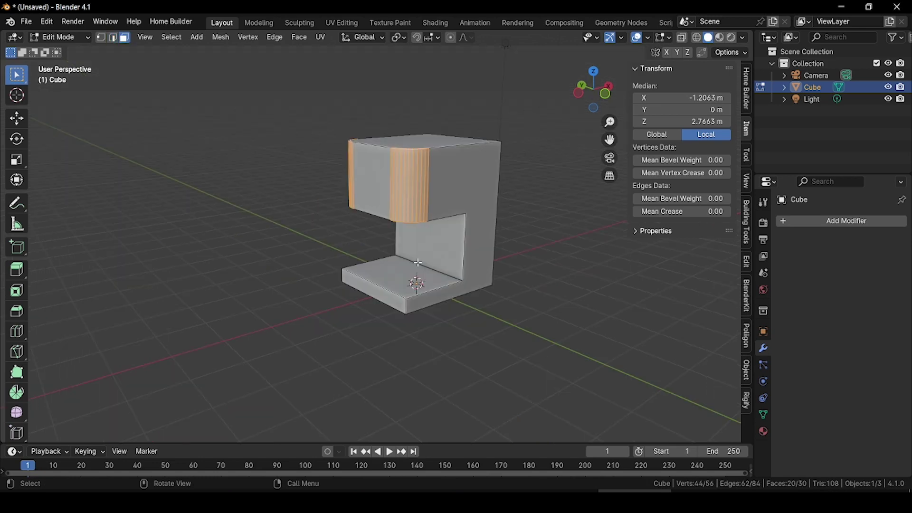
Bevel the two front vertical edges of the lower base with 10 segments and return to Object Mode
left_click(113, 37)
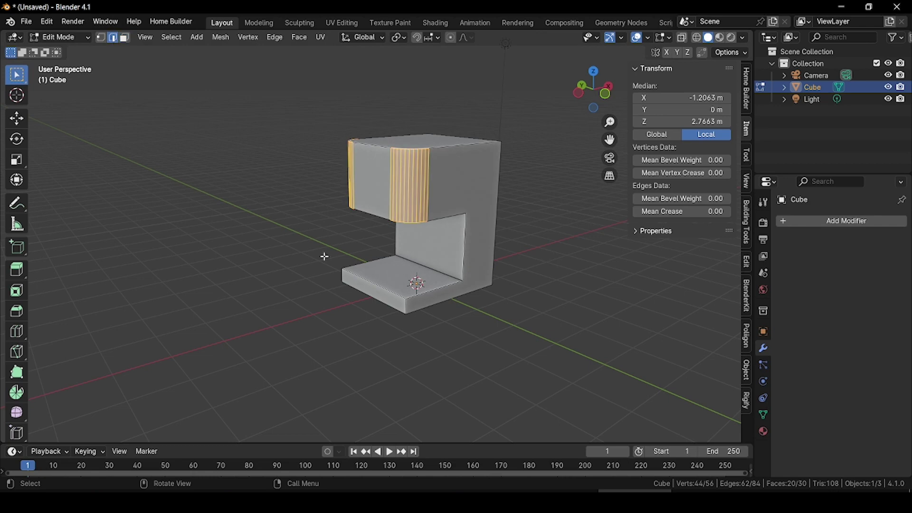
scroll(323, 257, "up", 3)
left_click(374, 209)
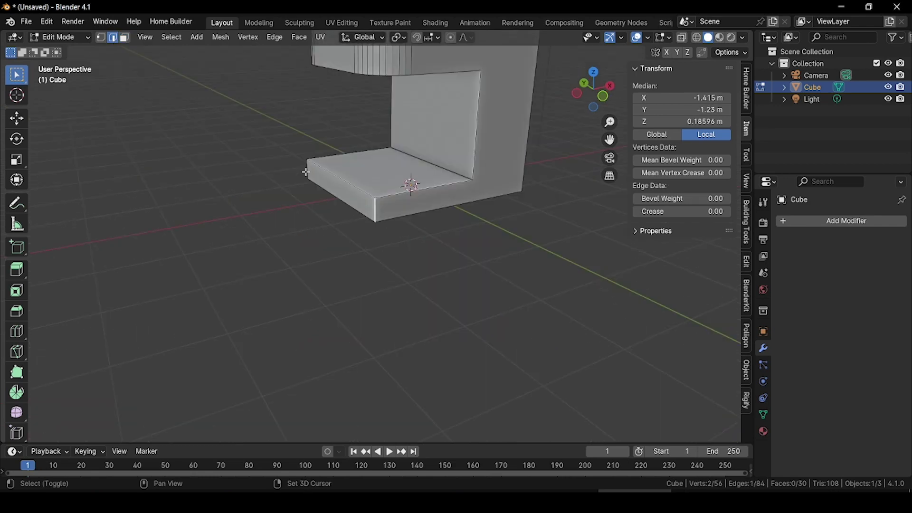
left_click(306, 172, "ctrl+alt")
key("ctrl+b")
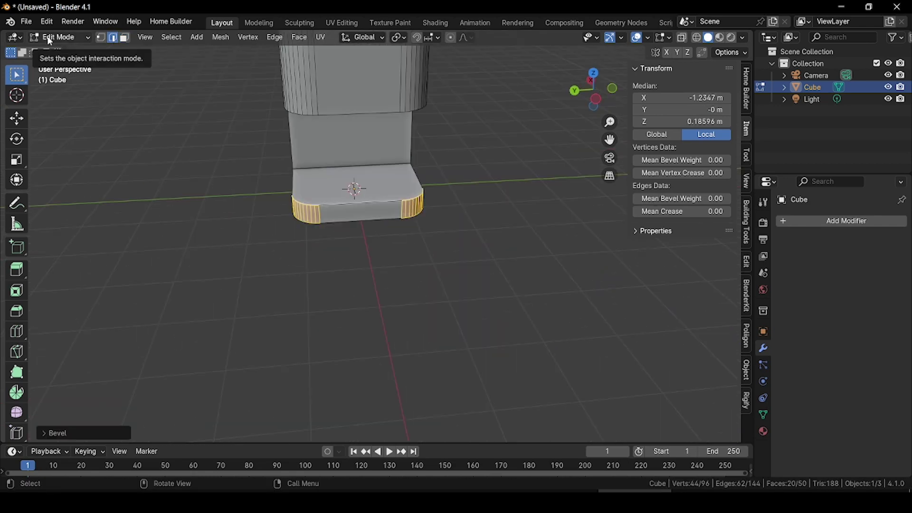
left_click(60, 37)
left_click(62, 49)
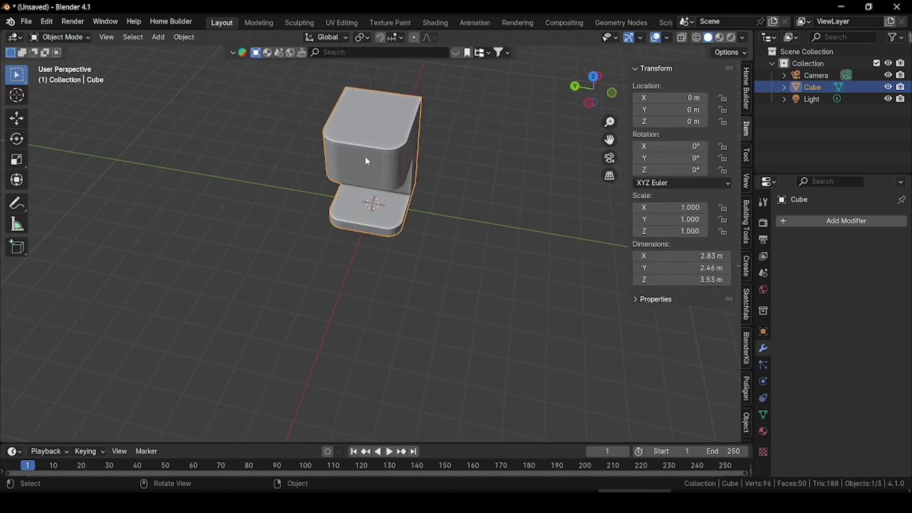
Add a new cube and move it about 4.5 m along Y, beside the machine body
scroll(366, 158, "down", 3)
middle_click_drag(385, 279, 401, 247)
scroll(401, 248, "up", 3)
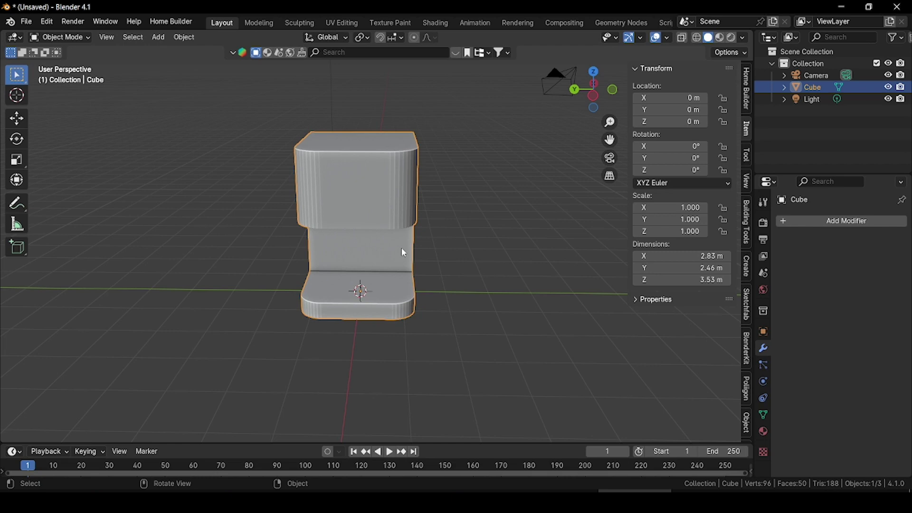
middle_click_drag(404, 253, 389, 231)
key("shift+a")
mouse_move(389, 233)
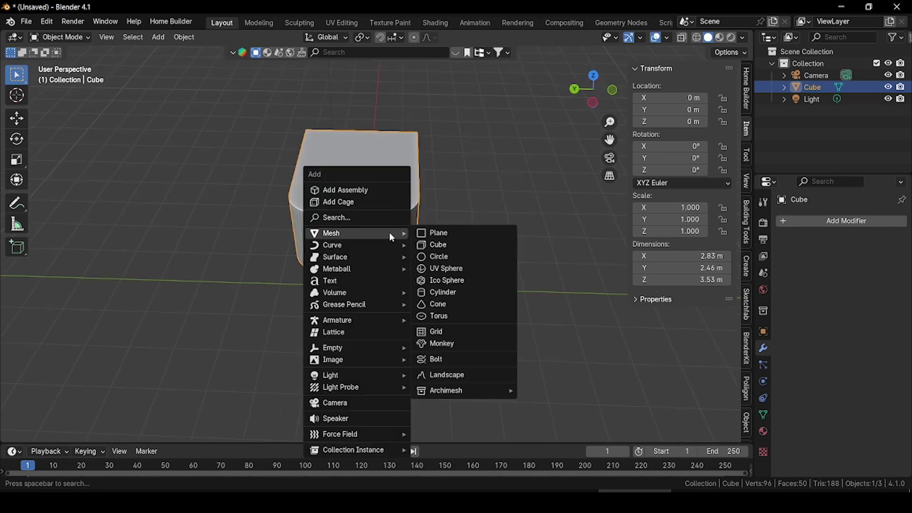
left_click(445, 245)
key("g")
key("y")
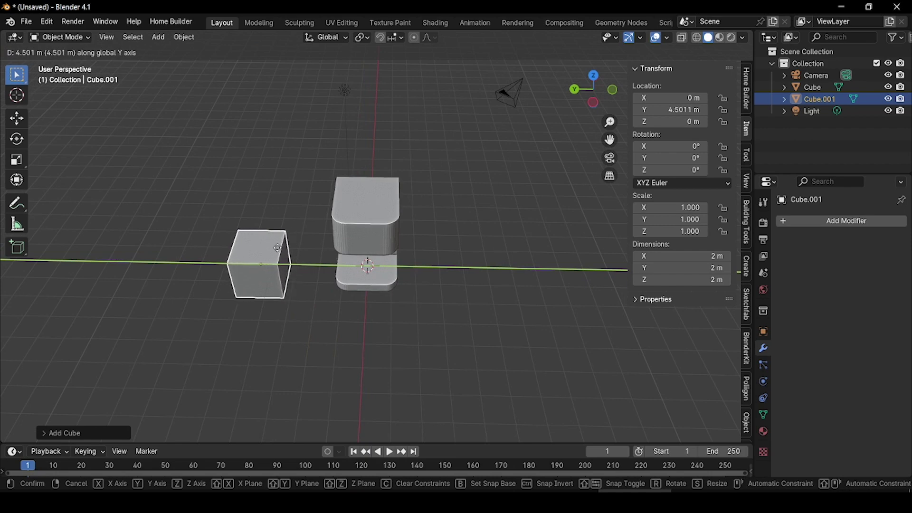
left_click(277, 248)
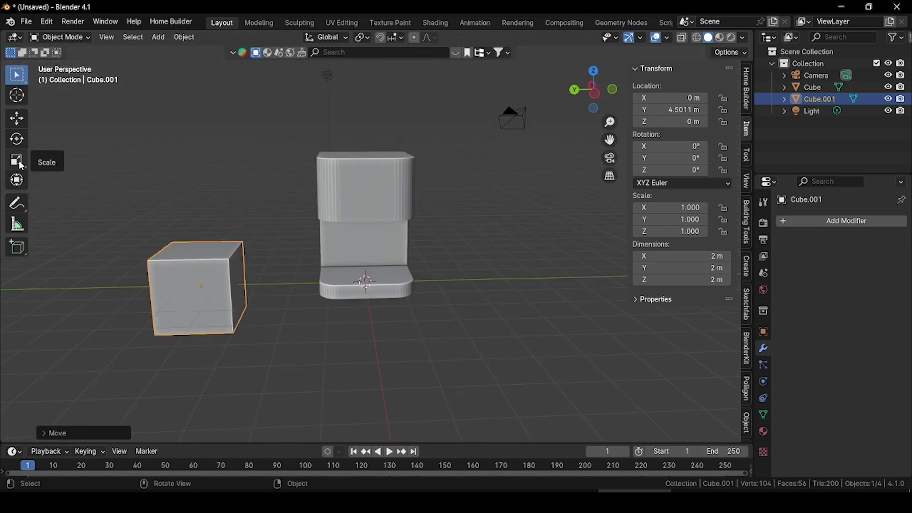
Flatten the new cube along Z to about 0.223 m thick with the Scale tool
left_click(16, 159)
left_click_drag(197, 240, 197, 272)
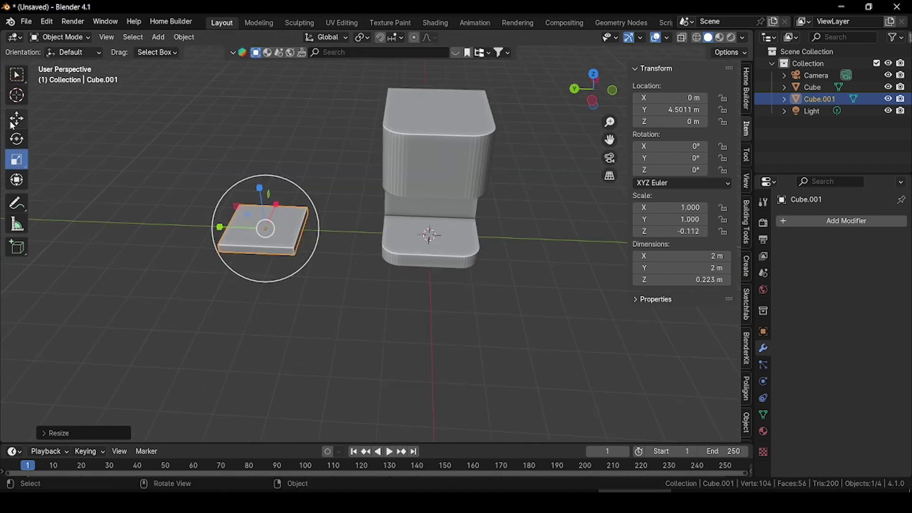
Move the flattened slab onto the top of the machine body, at about 3.69 m along Z
left_click(14, 122)
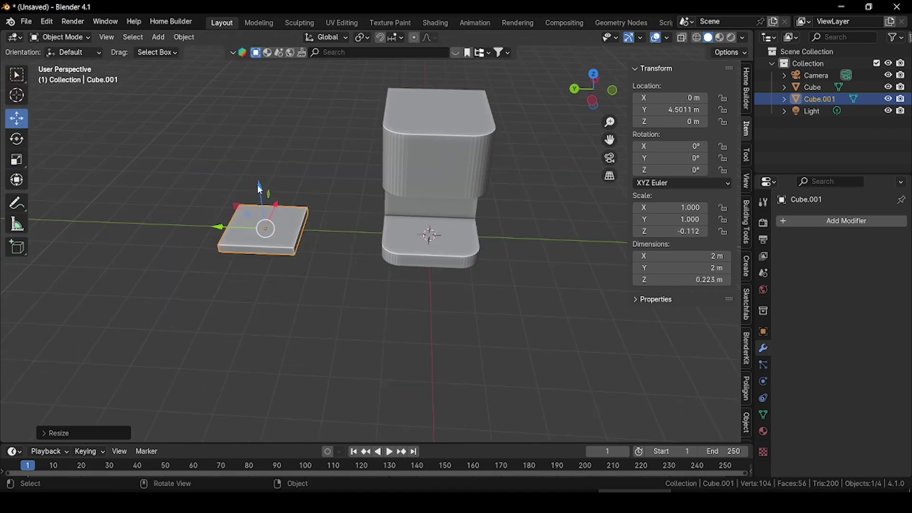
left_click_drag(260, 186, 233, 57)
middle_click_drag(232, 57, 547, 95)
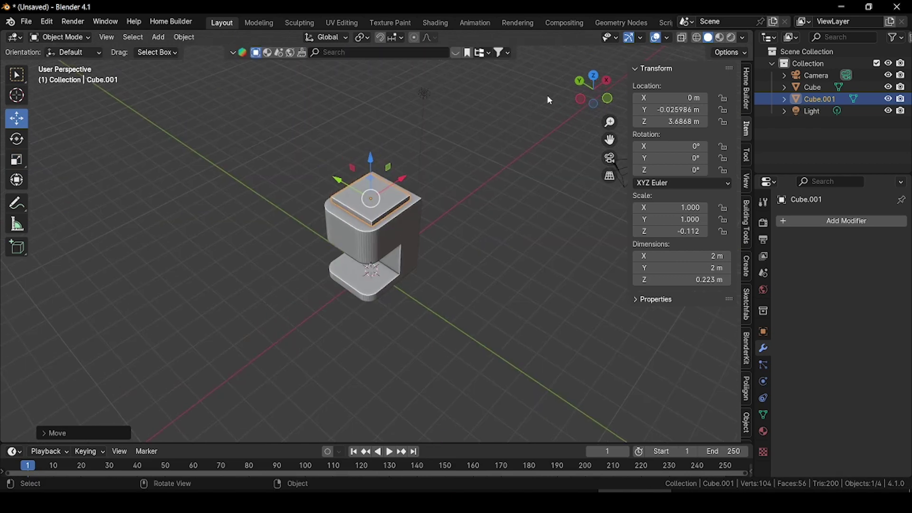
Fit the slab over the rear part of the body's top, moving it along X and resizing it to about 1.59 by 2.39 m
left_click(593, 75)
scroll(375, 270, "up", 3)
mouse_move(376, 271)
left_mouse_down()
mouse_move(395, 274)
mouse_move(380, 270)
left_mouse_up()
left_click(16, 160)
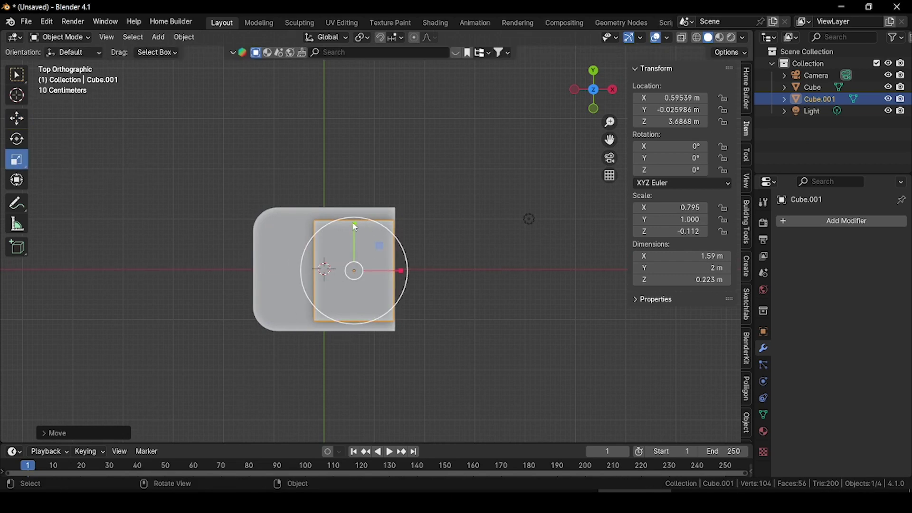
left_click_drag(353, 224, 353, 216)
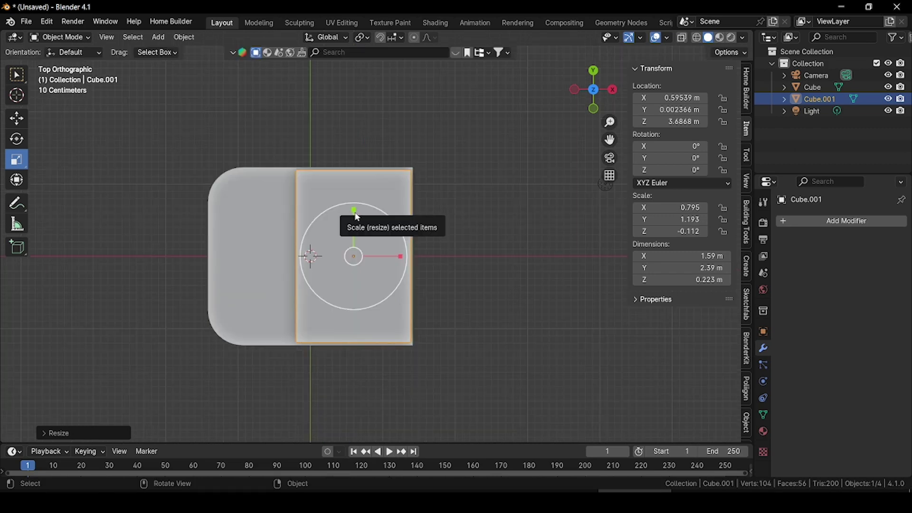
In Edit Mode, lower the slab's upper front and upper rear edges along Z to nearly meet the body's top
middle_click_drag(358, 217, 401, 155)
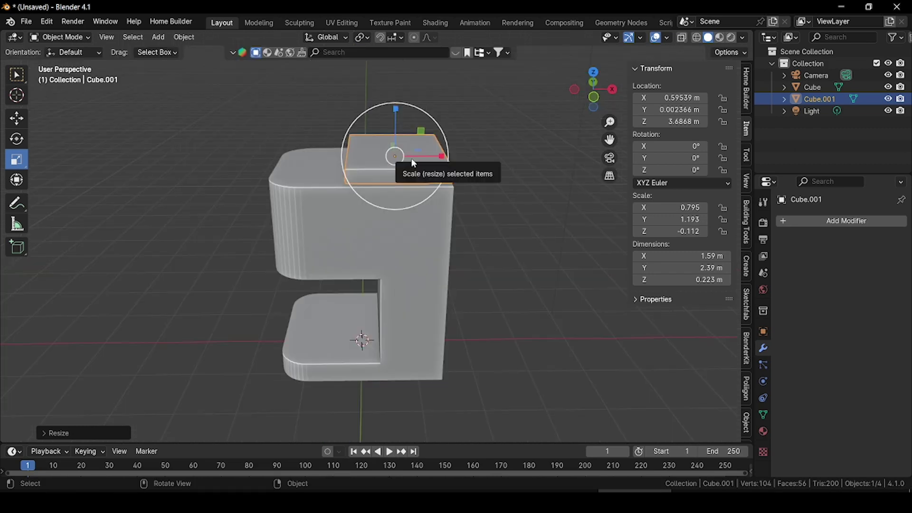
middle_click_drag(414, 163, 408, 166)
left_click(59, 37)
left_click(64, 64)
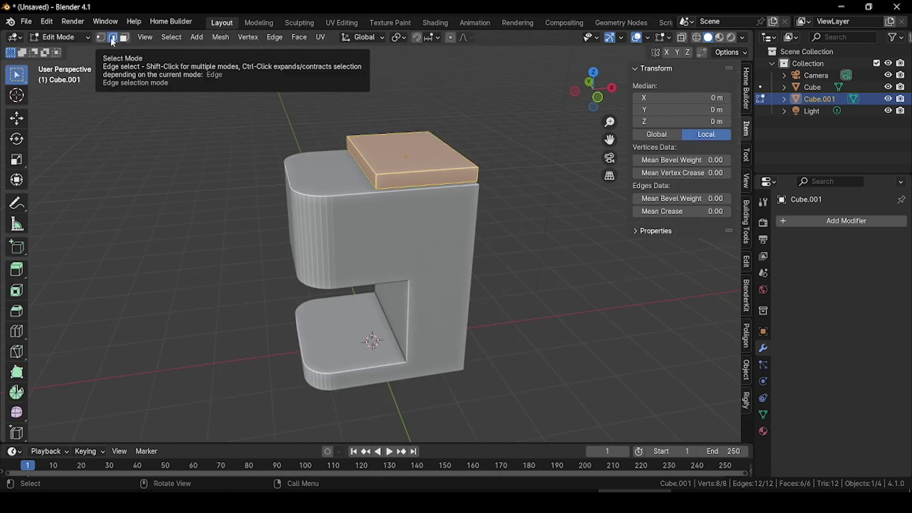
left_click(365, 164)
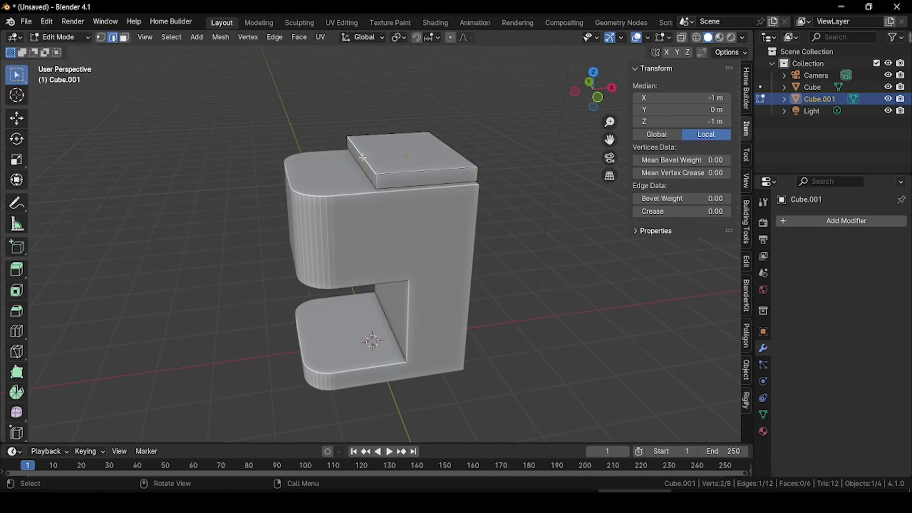
key("g")
key("z")
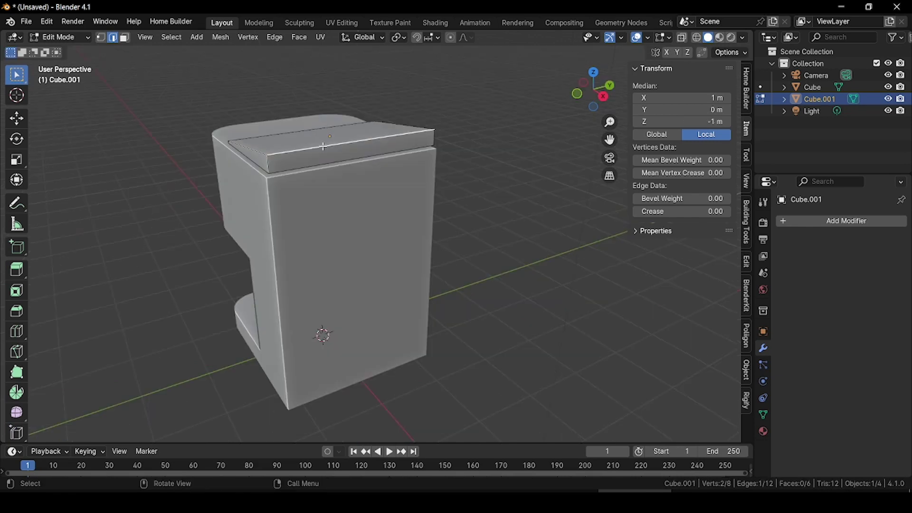
key("g")
key("z")
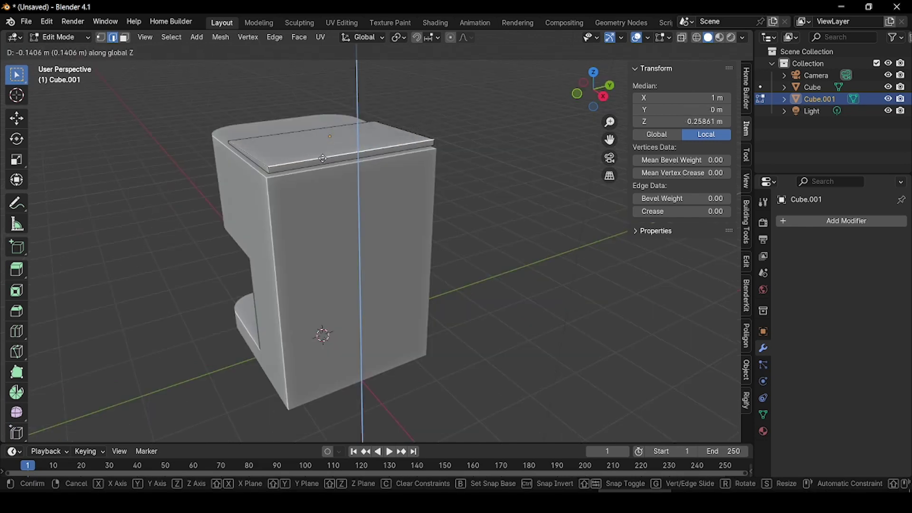
Raise a centred loop cut across the slab along Z and bevel it with 10 segments to form an arched lid
key("ctrl+r")
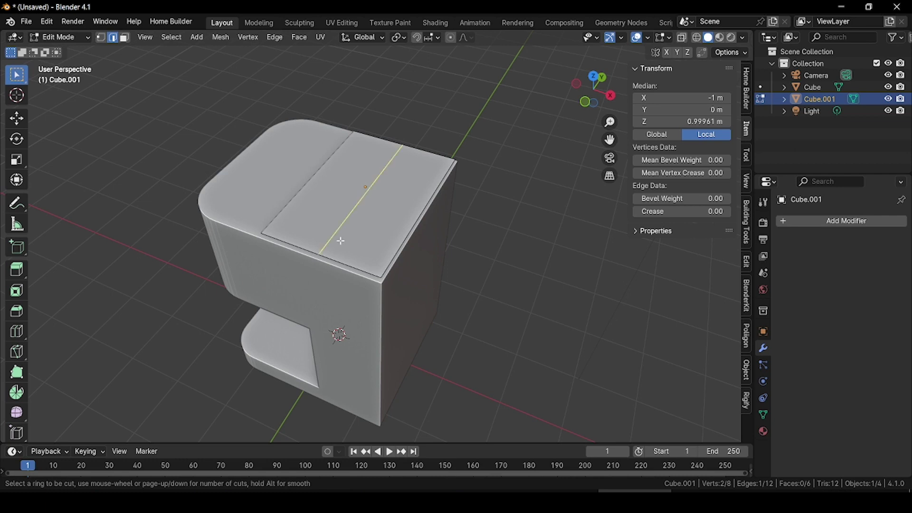
left_click(323, 252)
right_click(323, 253)
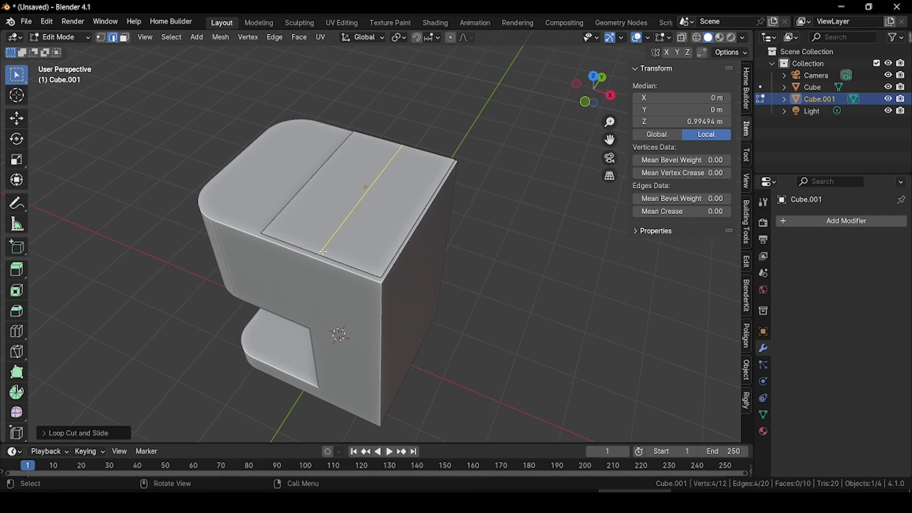
key("g")
key("z")
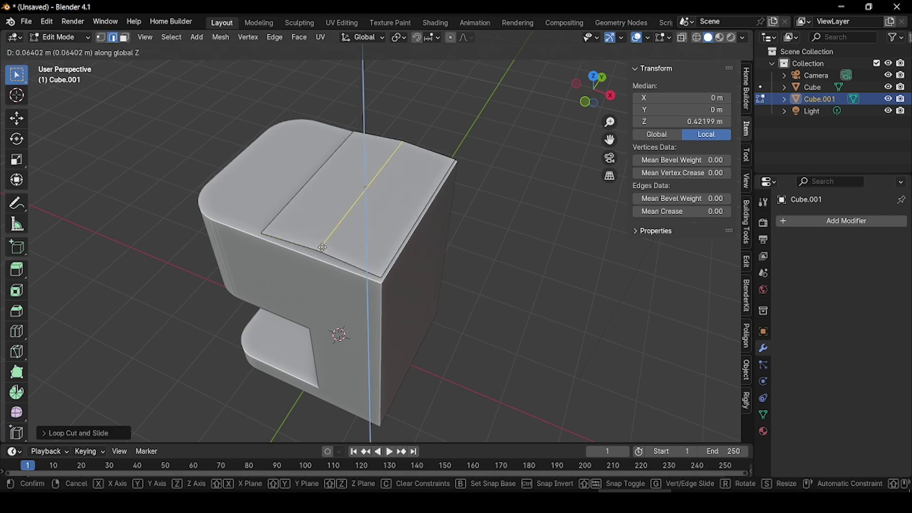
left_click(323, 249)
key("ctrl+b")
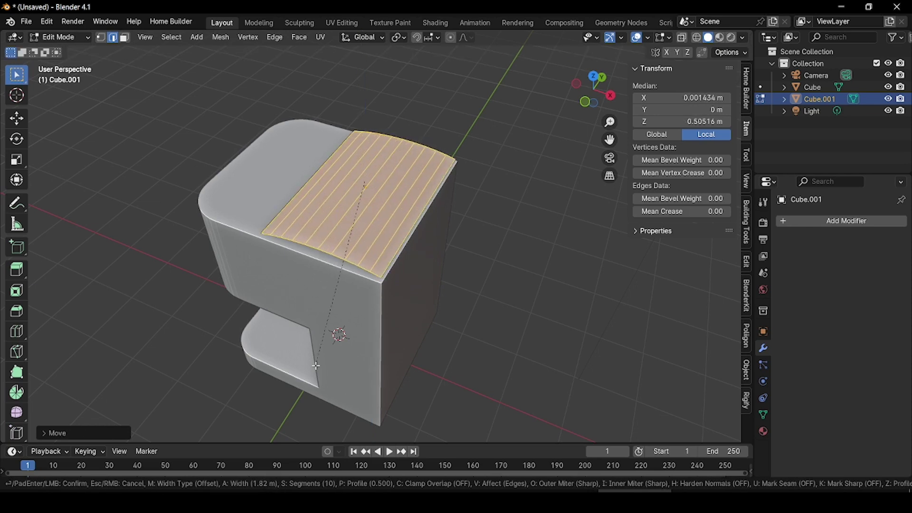
left_click(328, 326)
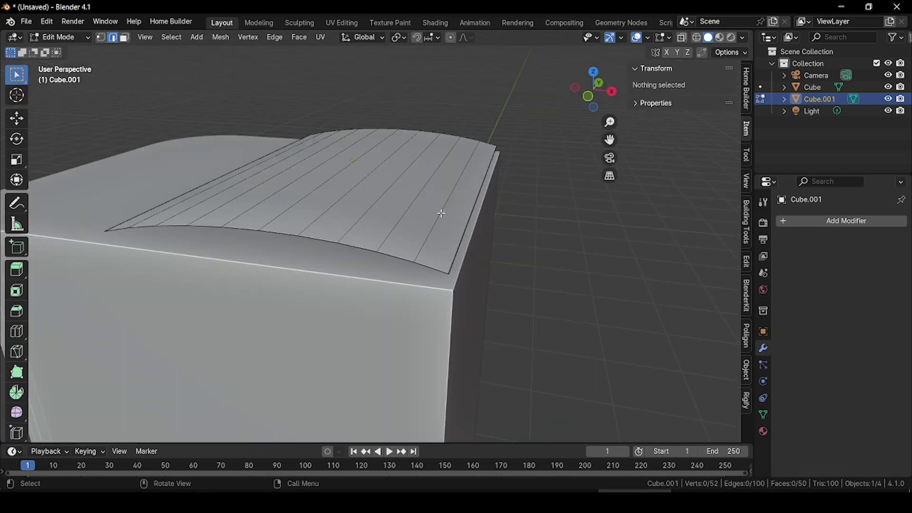
Extrude the arched lid's front and rear edges downward along Z to the body's top
left_click(457, 256)
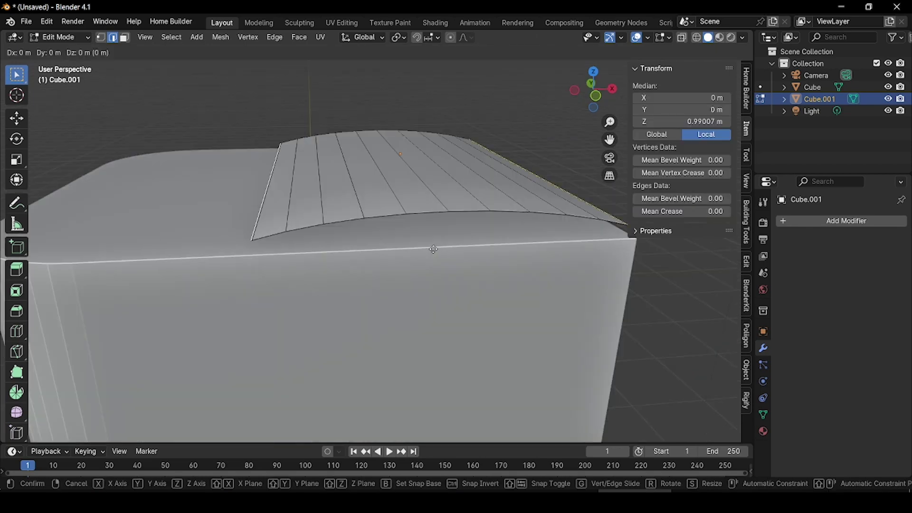
key("g")
key("z")
left_click(432, 253)
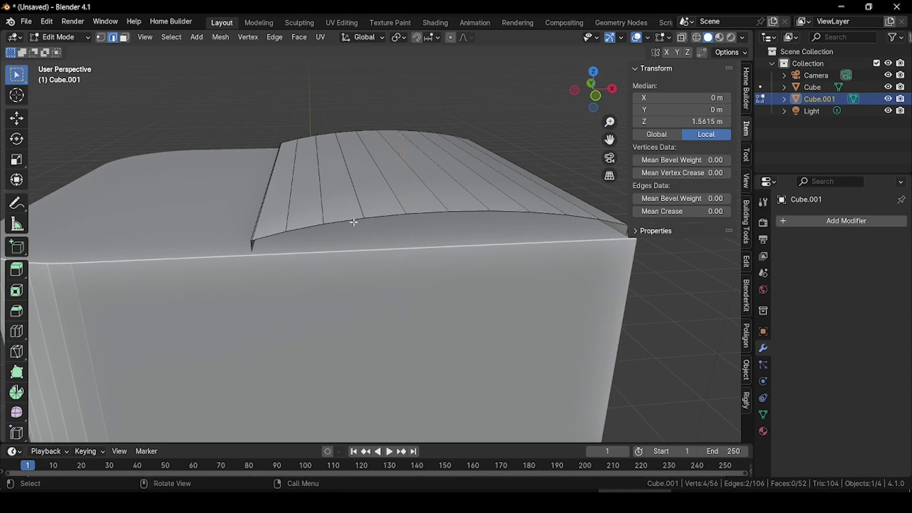
Extrude the arched lid's border edge loop down along Z to close the gap to the body, and return to Object Mode
left_click(354, 220, "alt")
middle_click_drag(354, 220, 413, 241)
key("g")
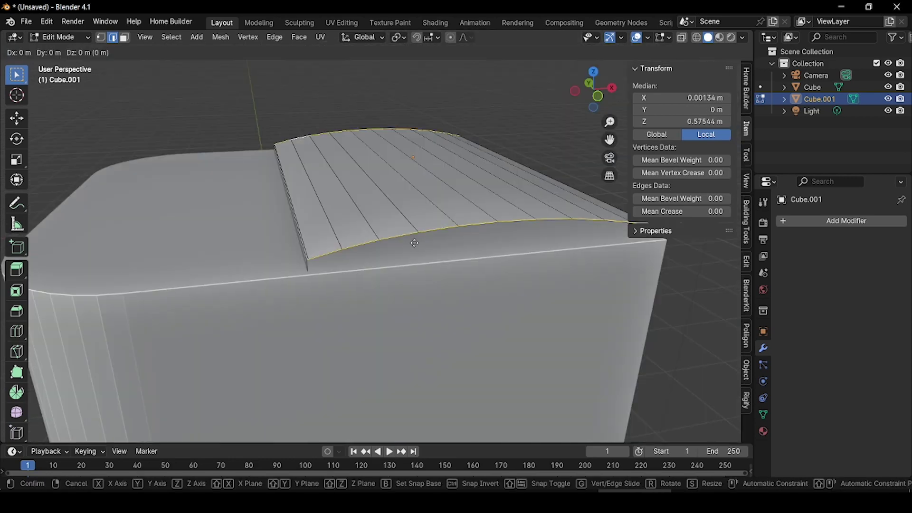
key("z")
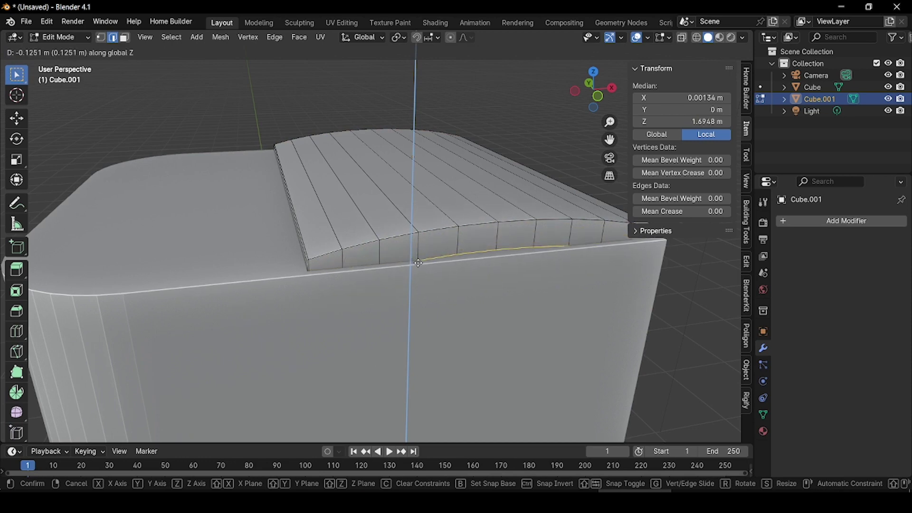
left_click(426, 263)
left_click(59, 37)
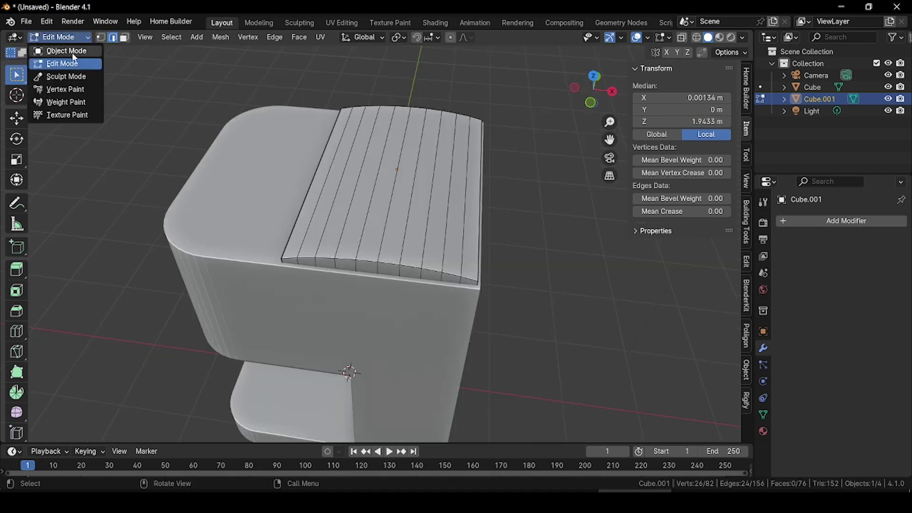
left_click(57, 47)
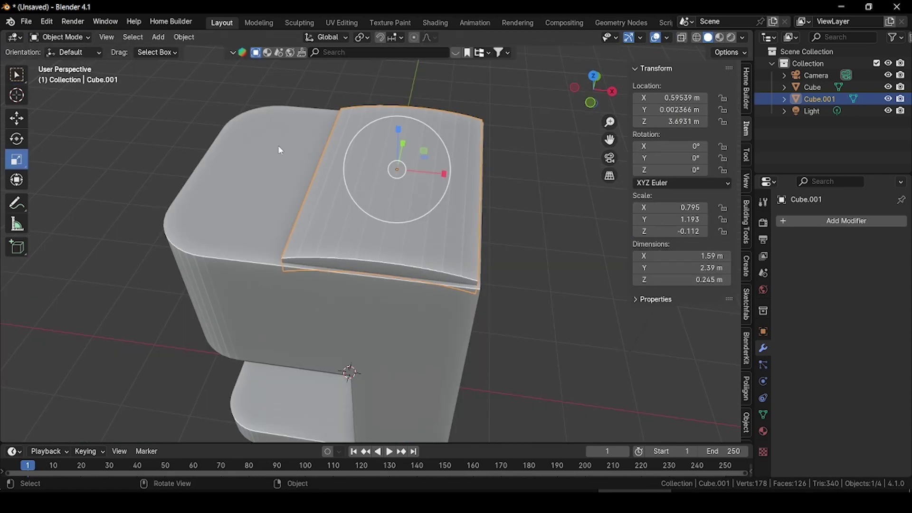
Apply Shade Smooth by Angle to the arched lid
middle_click_drag(277, 144, 177, 185)
right_click(387, 220)
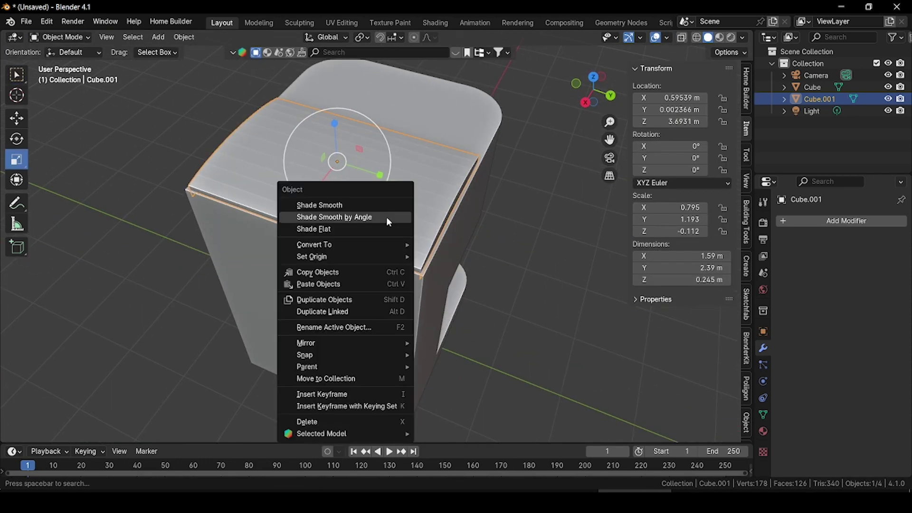
left_click(389, 222)
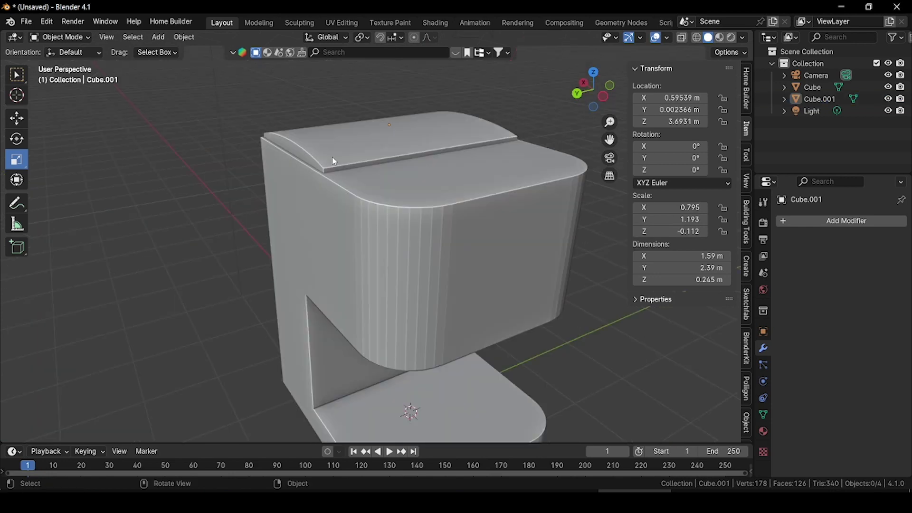
middle_click_drag(336, 167, 389, 191)
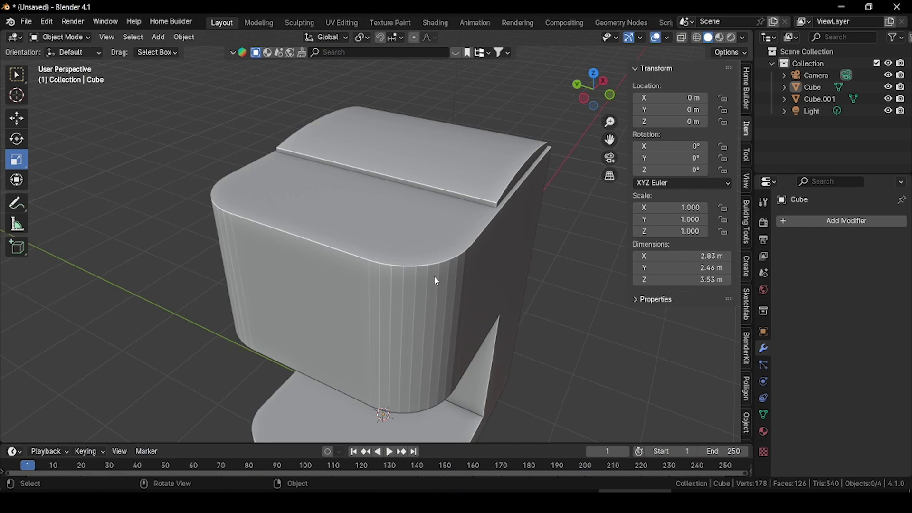
Add a new cube about 4.16 m up along Z above the body and flatten it to about 0.069 m thick
key("shift+a")
mouse_move(434, 258)
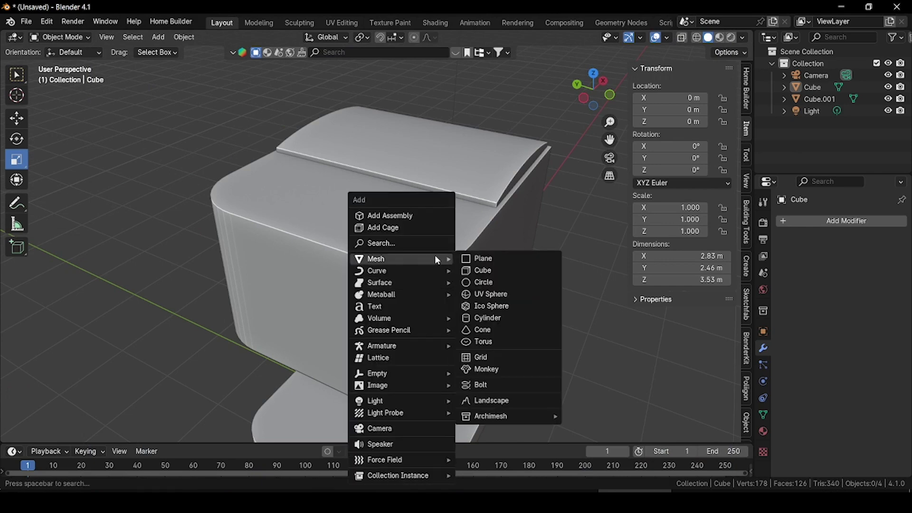
left_click(472, 271)
scroll(477, 332, "down", 3)
key("g")
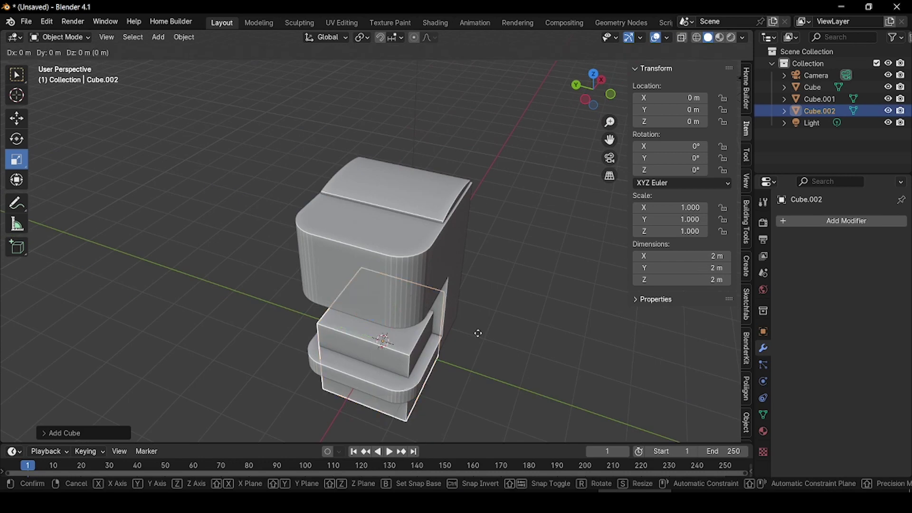
key("z")
left_click(468, 159)
left_click_drag(384, 129, 382, 135)
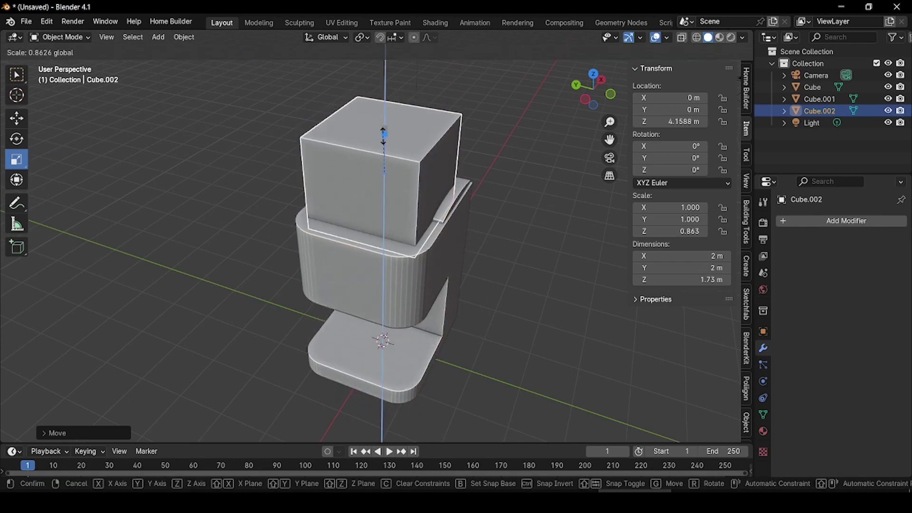
left_click(380, 159)
Fit the thin slab over the body's front top area at about 1.16 by 2.37 m and lower it to about 3.57 m along Z
key("KP_7")
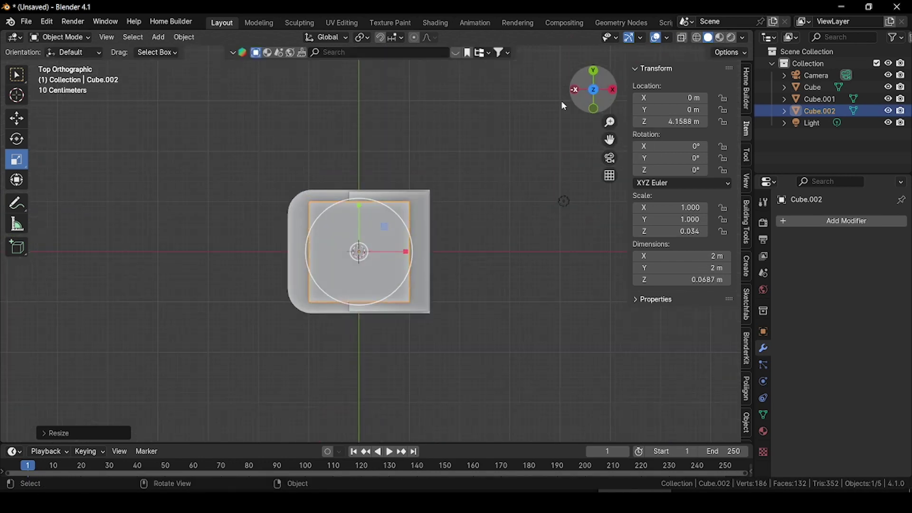
key("g")
key("x")
left_click(387, 287)
left_click_drag(370, 252, 356, 251)
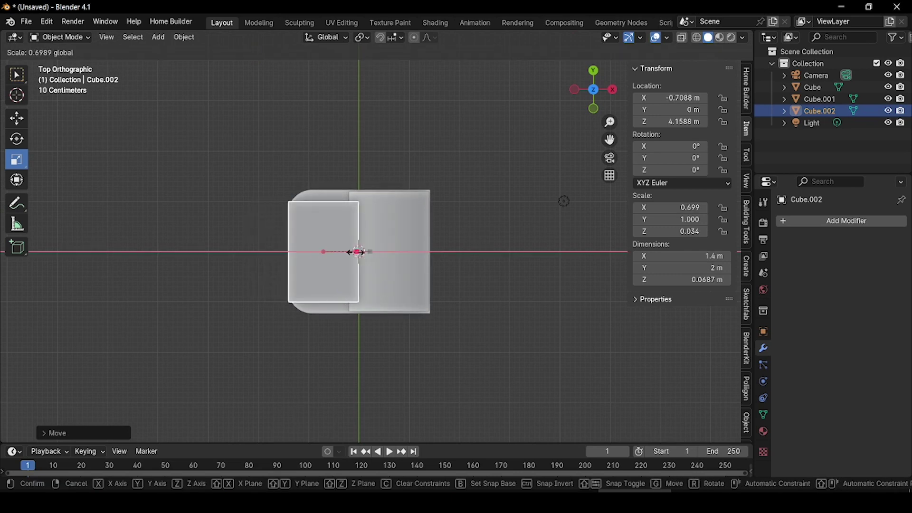
left_click(346, 251)
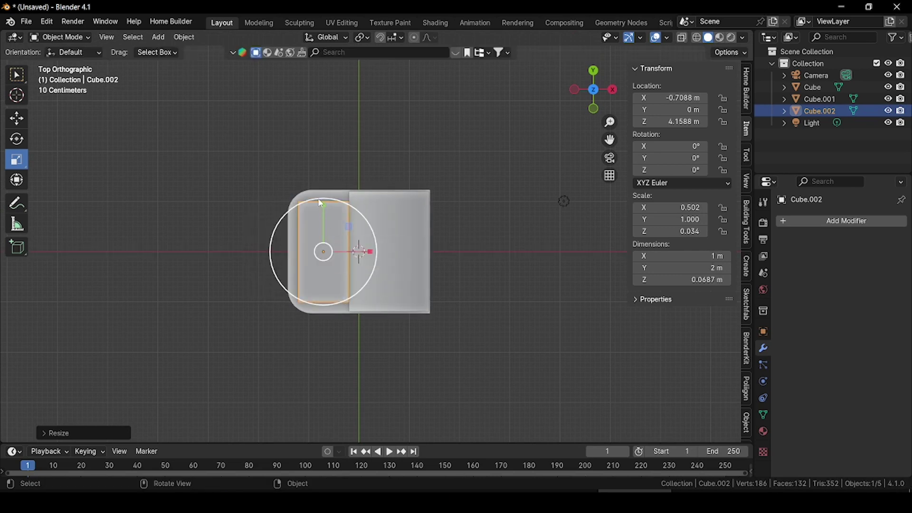
left_click_drag(322, 204, 322, 195)
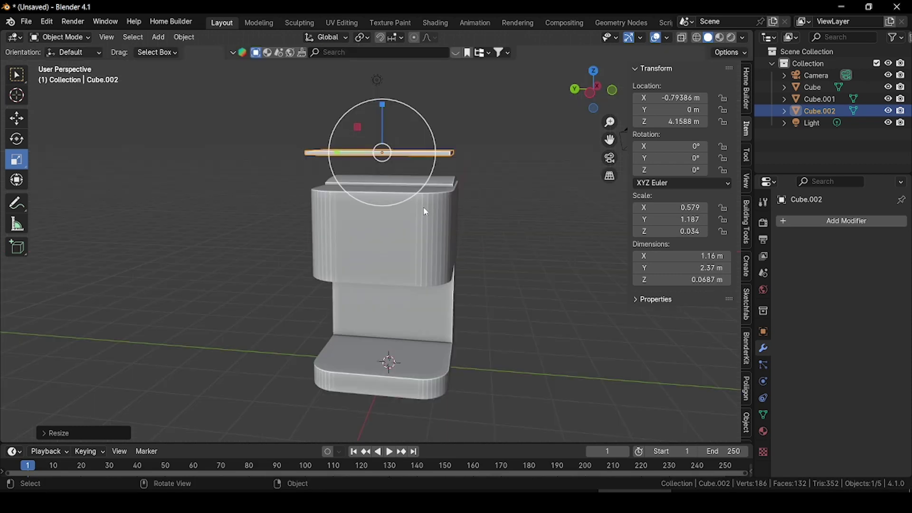
key("g")
key("z")
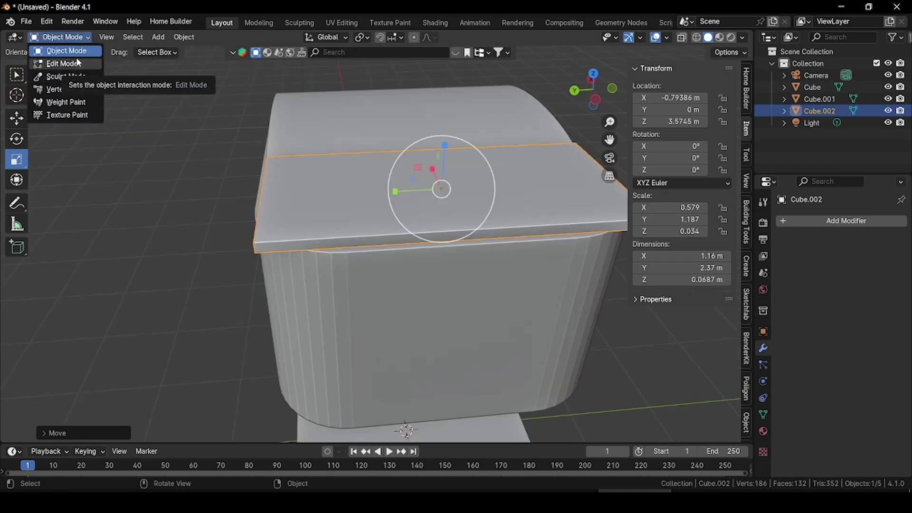
In Edit Mode, bevel the thin slab's two front vertical edges with 10 segments to follow the body's rounded corners
left_click(75, 63)
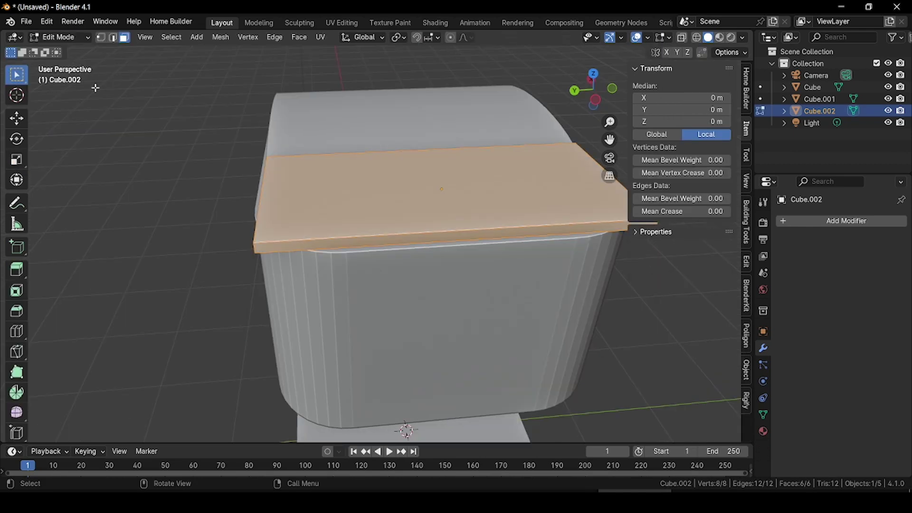
middle_click_drag(252, 241, 250, 220)
left_click(112, 38)
scroll(228, 122, "up", 2)
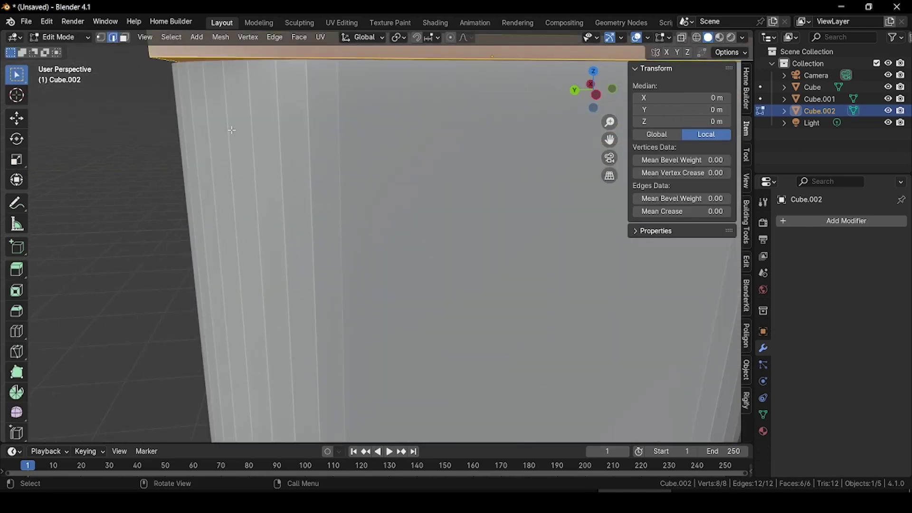
middle_click_drag(231, 130, 276, 164)
left_click(442, 311)
scroll(453, 314, "down", 2)
middle_click_drag(451, 308, 351, 271)
scroll(350, 271, "up", 2)
left_click(371, 183, "shift")
middle_click_drag(370, 182, 385, 228)
scroll(384, 227, "down", 3)
key("ctrl+b")
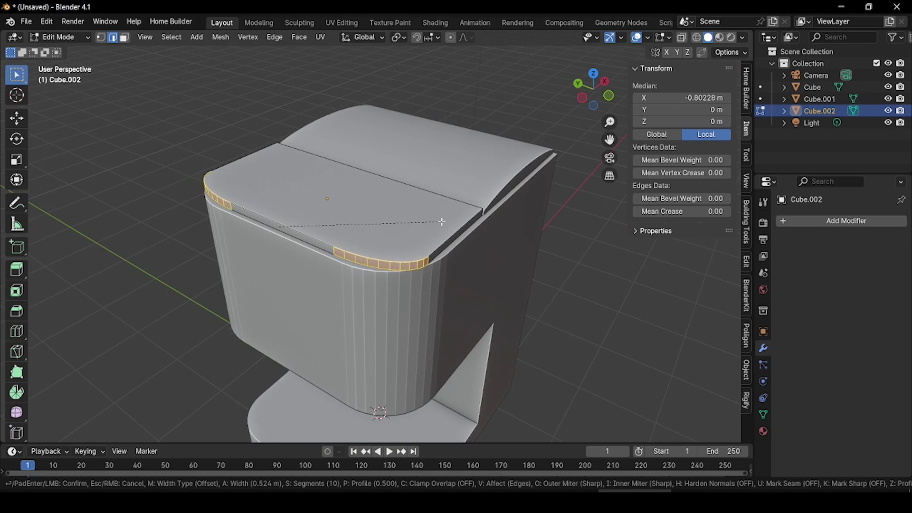
left_click(372, 246)
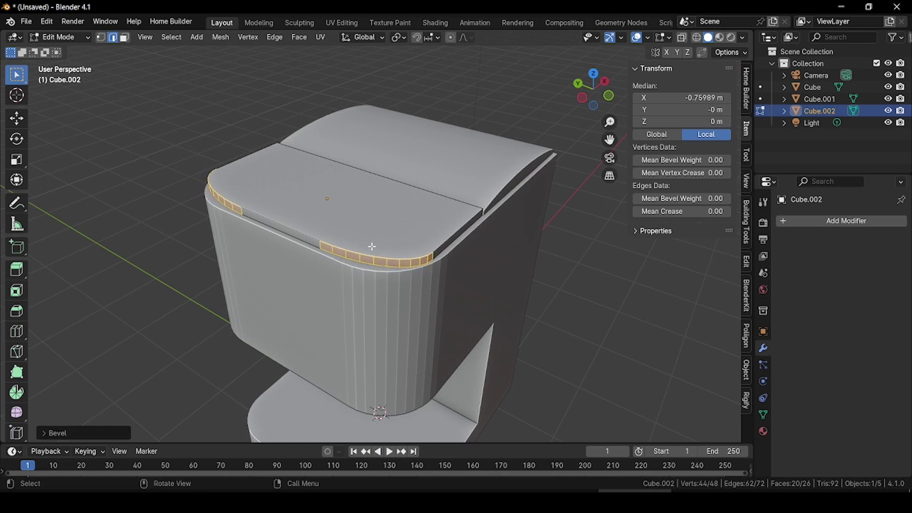
Return to Object Mode and apply Shade Smooth by Angle to the thin front top plate
left_click(176, 112)
left_click(64, 37)
left_click(72, 51)
left_click(16, 74)
middle_click_drag(342, 179, 296, 186)
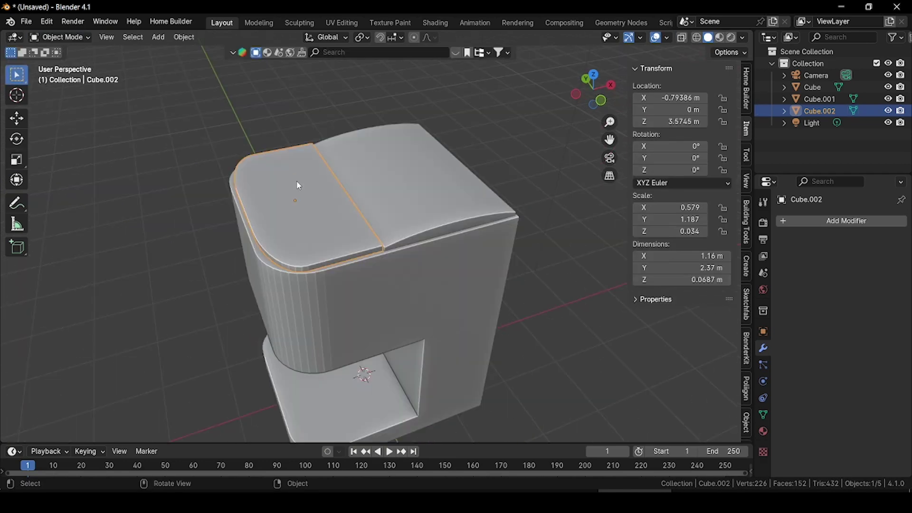
right_click(317, 198)
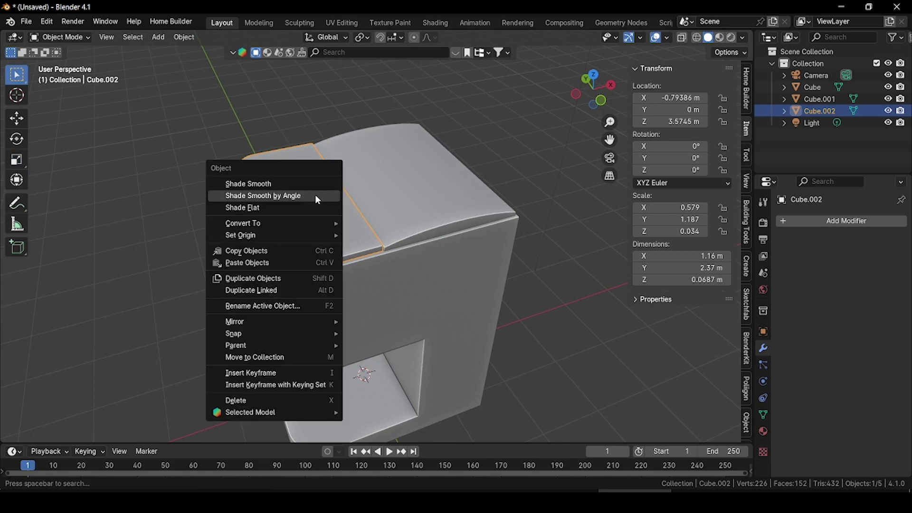
left_click(315, 195)
scroll(316, 221, "up", 2)
middle_click_drag(315, 223, 294, 224)
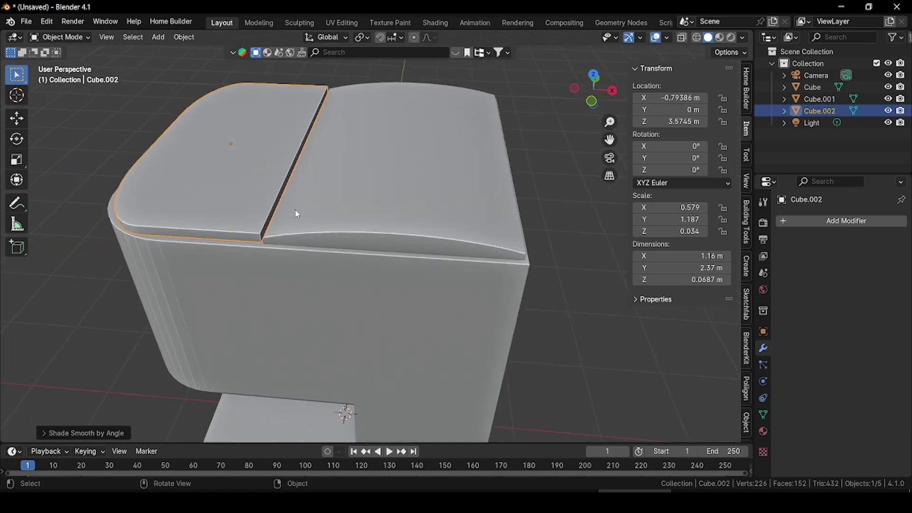
In Edit Mode on the body, extrude the flat upper front face outward about 0.035 m as a raised panel
scroll(291, 216, "down", 3)
middle_click_drag(286, 217, 347, 189)
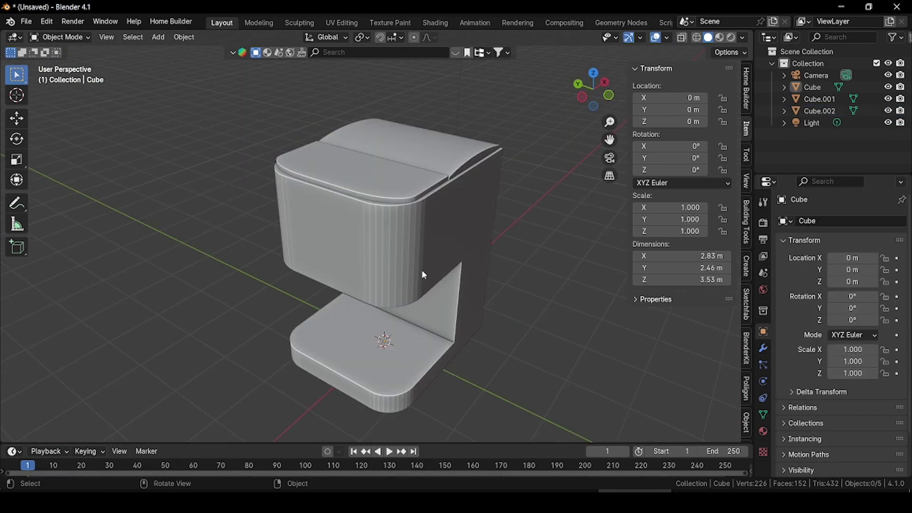
left_click(409, 268)
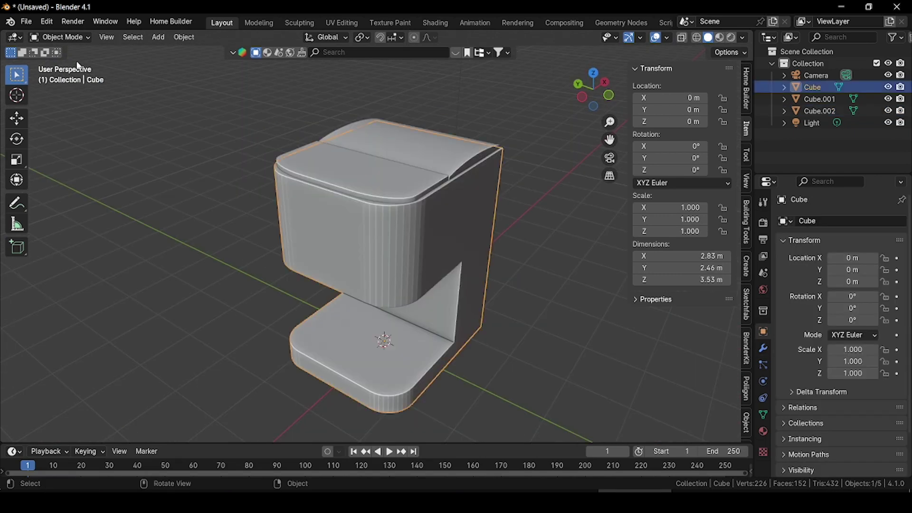
left_click(61, 37)
left_click(61, 63)
left_click(124, 37)
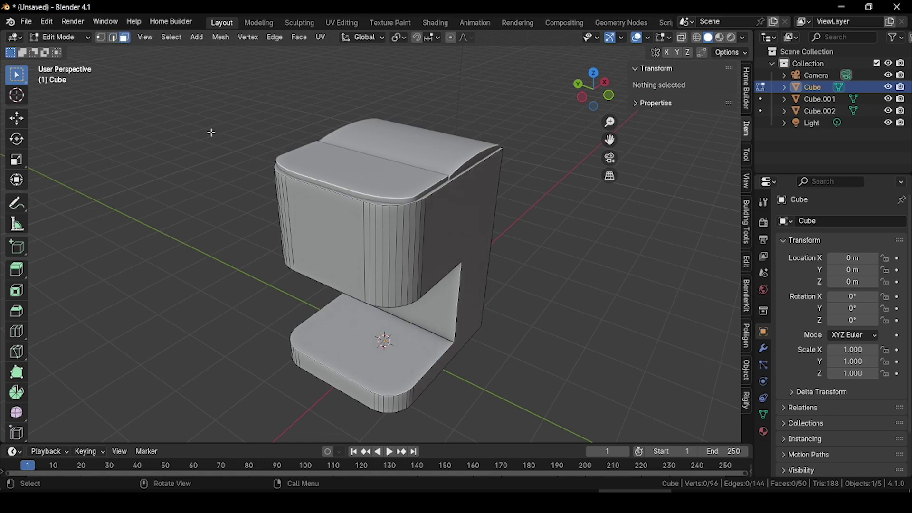
left_click(321, 211)
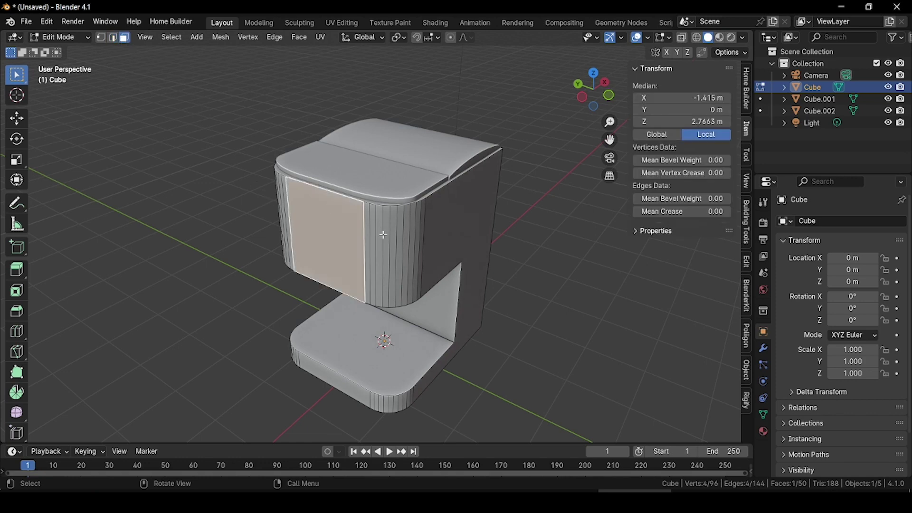
key("e")
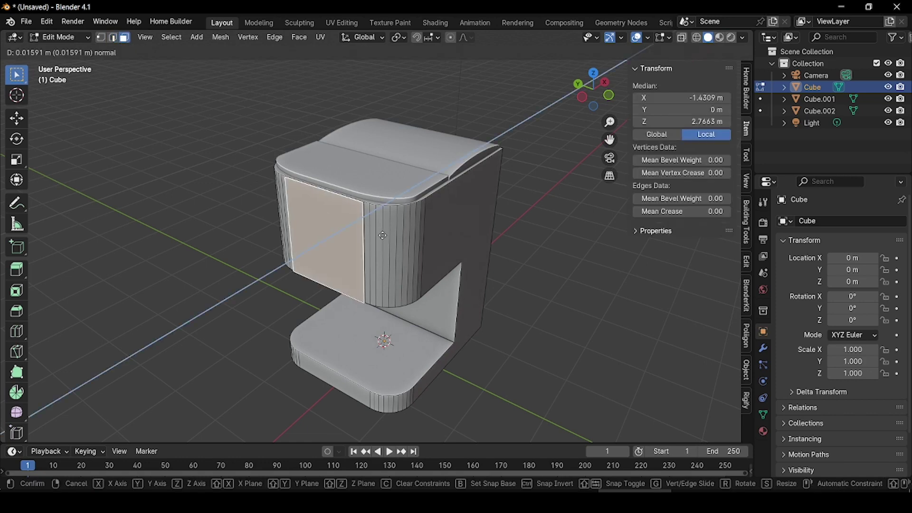
left_click(379, 240)
middle_click_drag(379, 240, 371, 250)
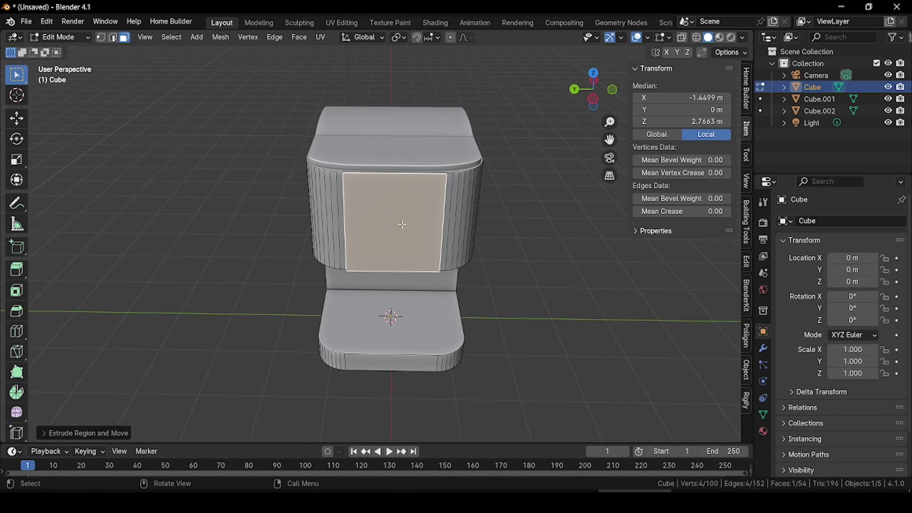
Add a cylinder to the body mesh and move it in front of the machine, about -2.78 m in X and 2.75 m in Z
key("shift+a")
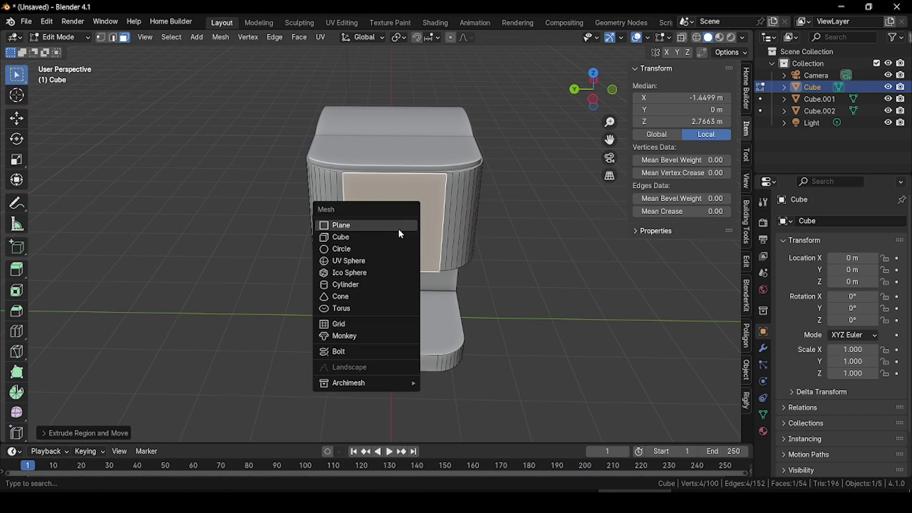
left_click(361, 284)
key("g")
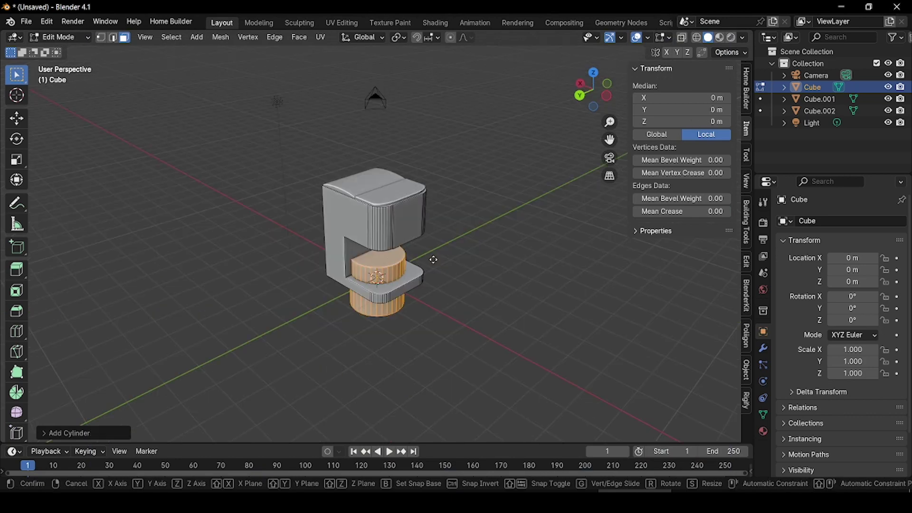
key("z")
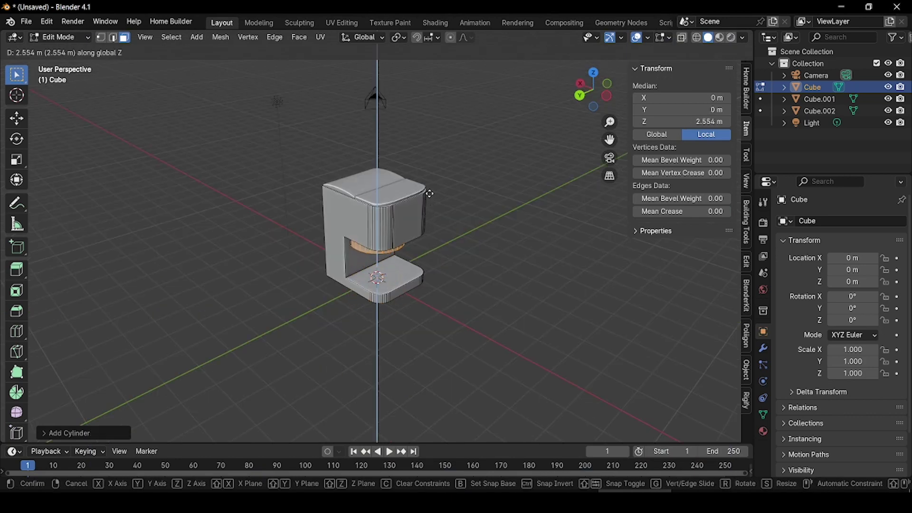
left_click(429, 190)
middle_click_drag(382, 277, 431, 277)
key("g")
key("x")
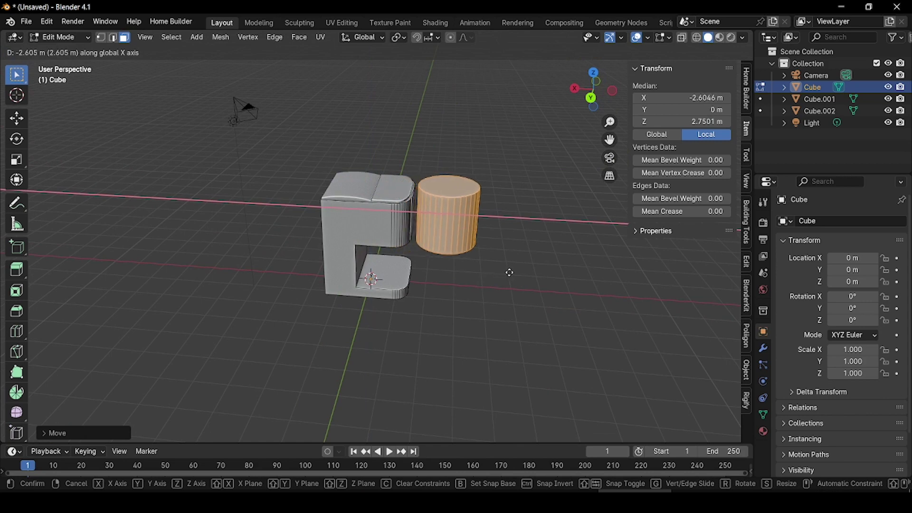
left_click(513, 274)
Rotate the cylinder 90° about Y to face forward and scale it down to a small button
type("r")
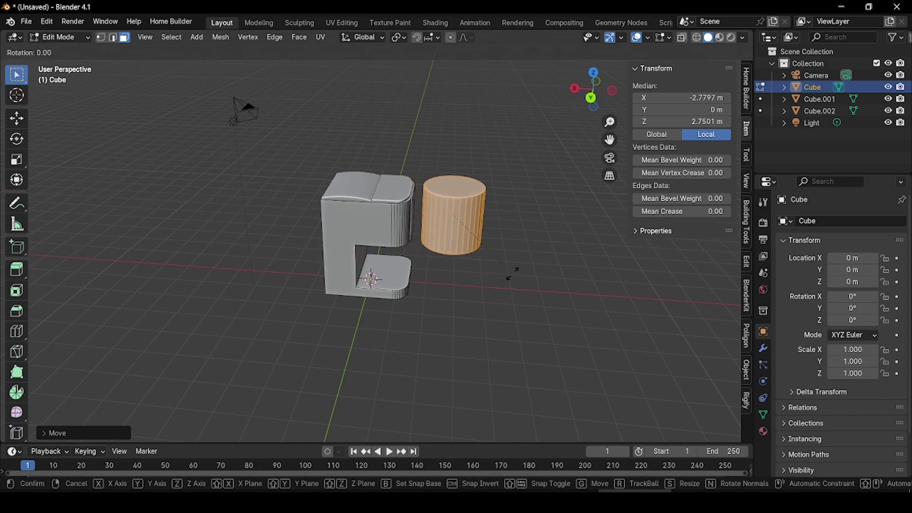
type("y90")
left_click(512, 274)
key("s")
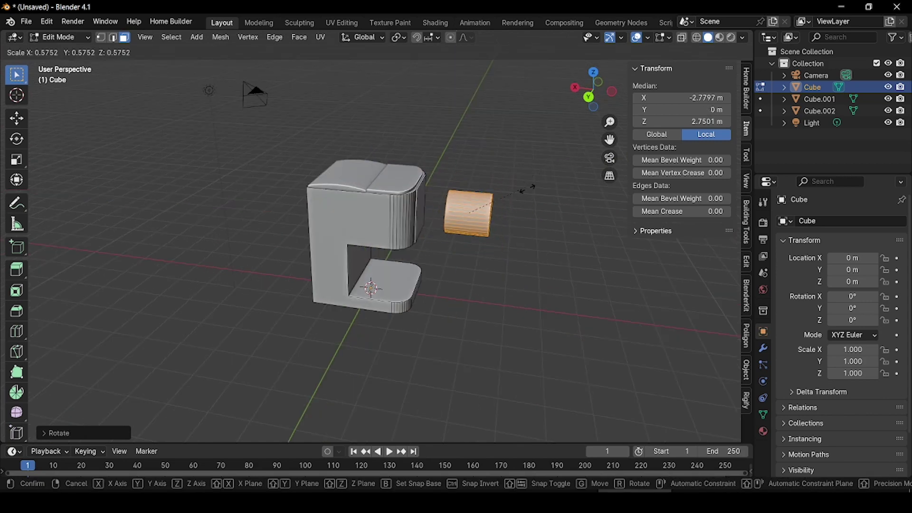
left_click(484, 217)
Position the small button on the front panel at about X -1.44 m, Y 0.39 m, Z 3.03 m
key("g")
key("x")
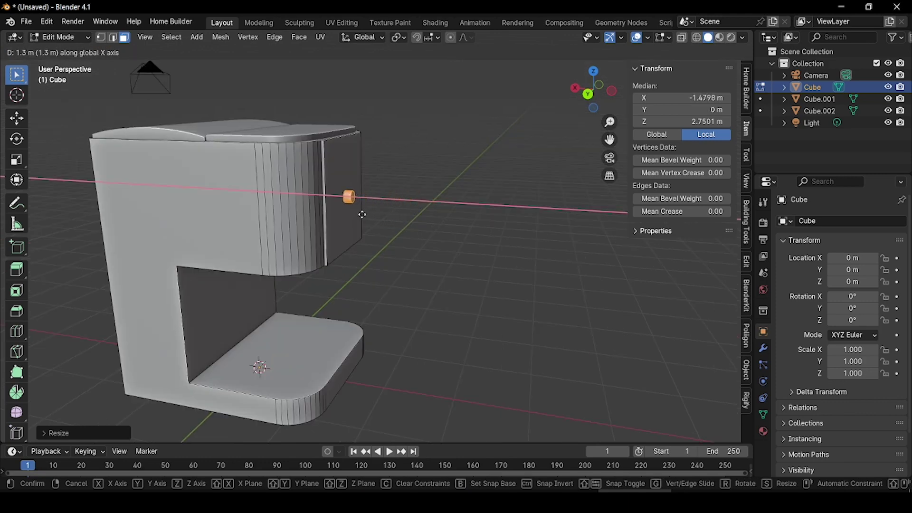
left_click(360, 214)
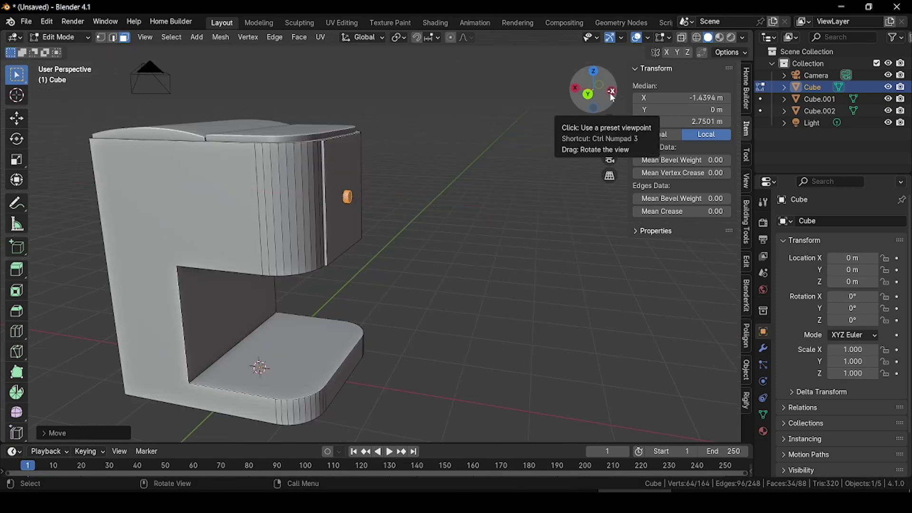
left_click(612, 94)
key("g")
key("z")
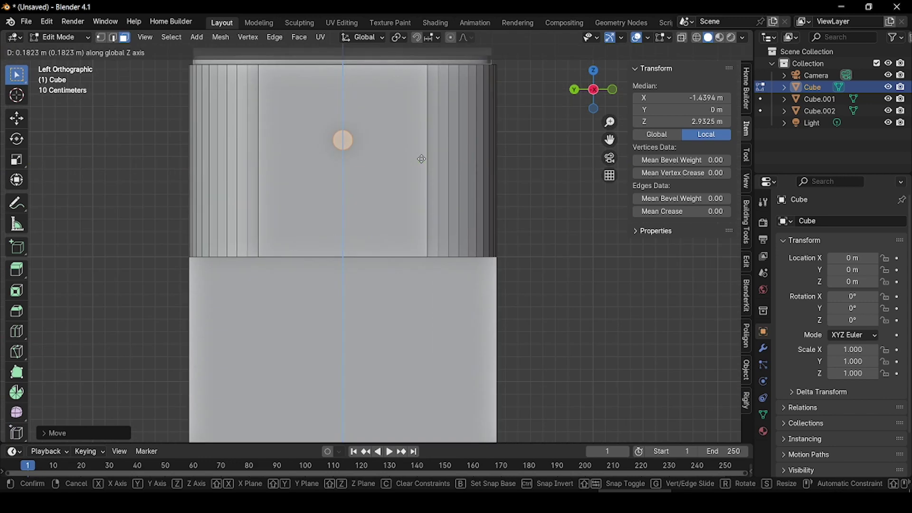
left_click(421, 146)
key("g")
key("y")
left_click(373, 154)
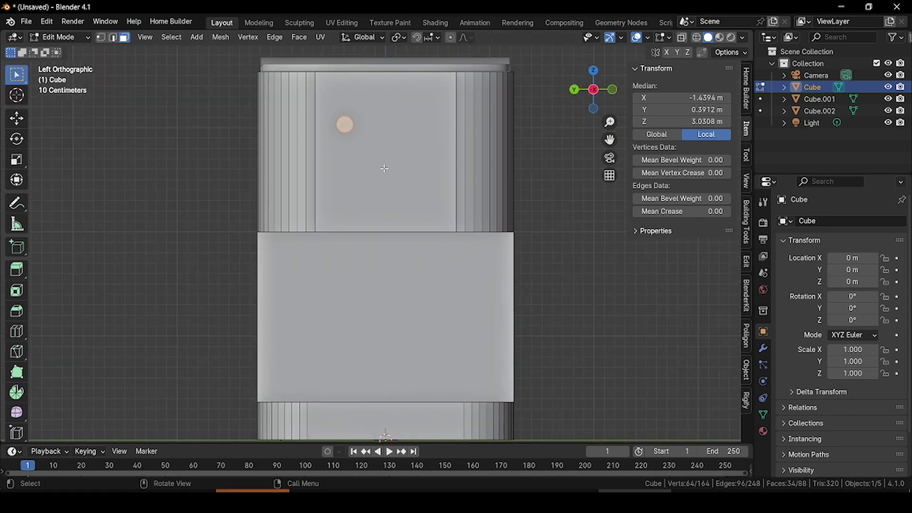
Duplicate the button straight down to about 2.77 m in Z and enlarge the copy
key("g")
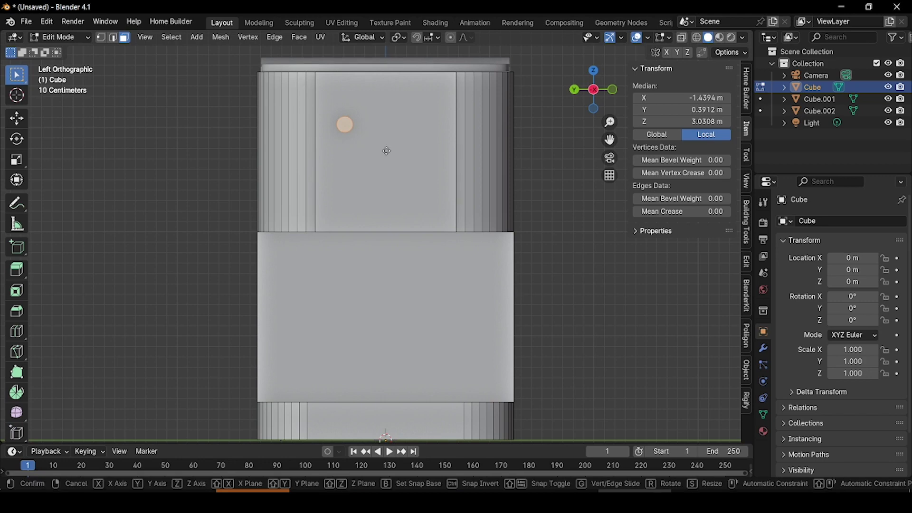
key("z")
left_click(388, 170)
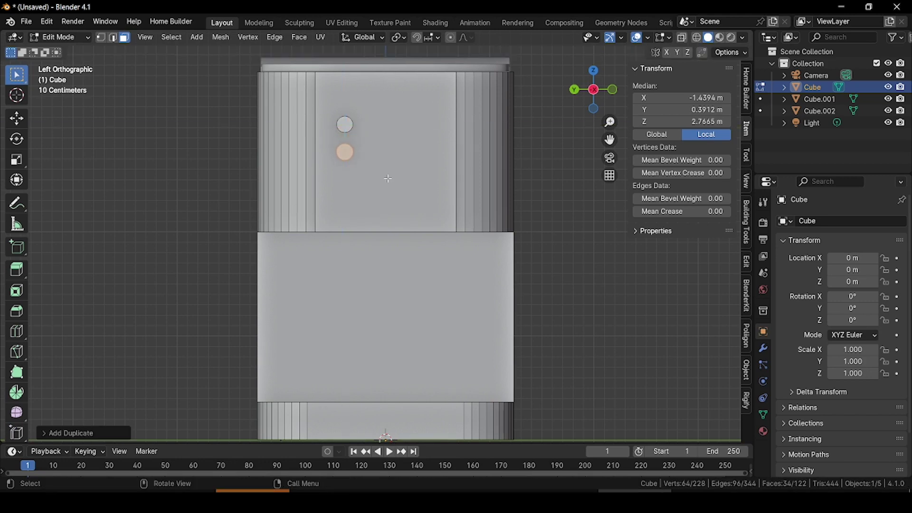
key("s")
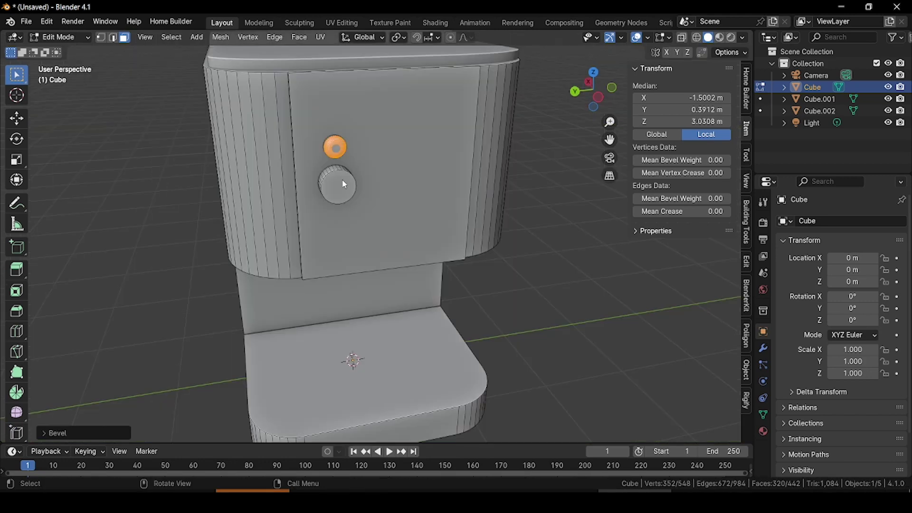
Bevel the front face of the larger lower button with 10 segments to round it into a dome
left_click(341, 184)
middle_click_drag(340, 184, 354, 191)
key("ctrl+b")
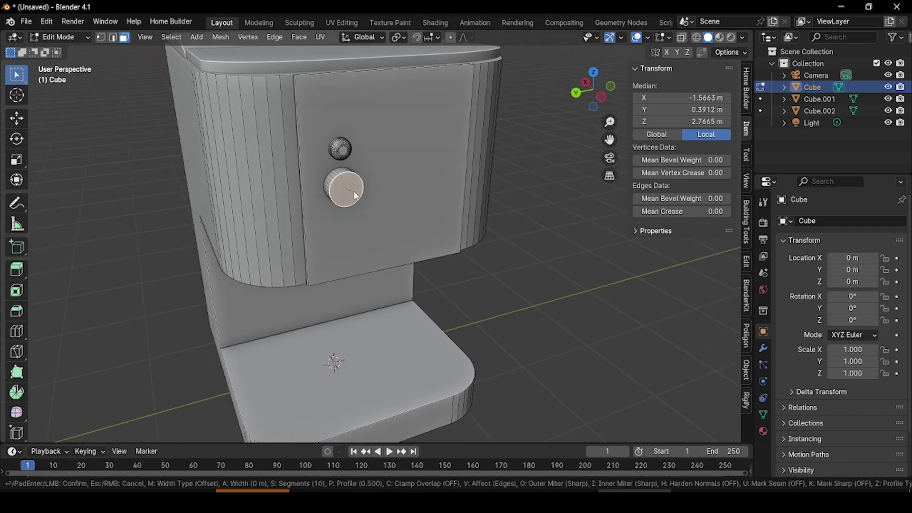
left_click(359, 205)
Duplicate the pair of rounded buttons twice along Y to form three columns across the front panel
key("ctrl+KP_3")
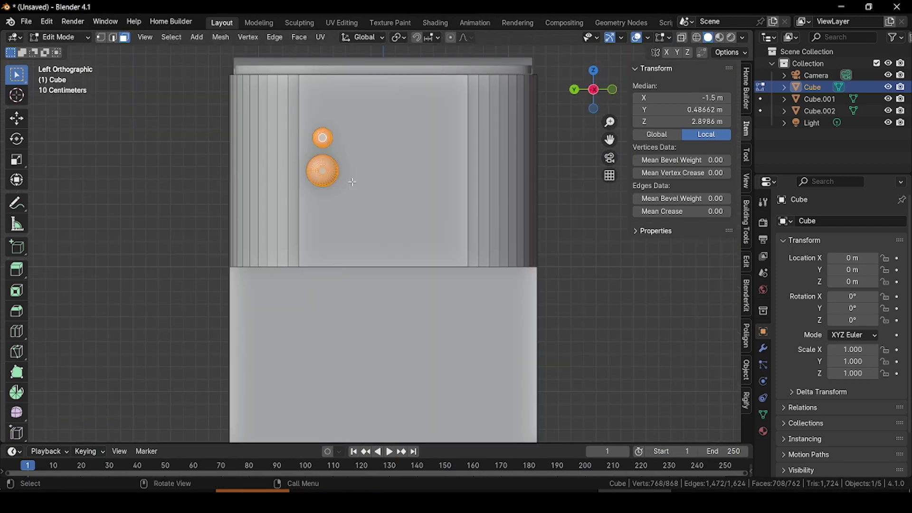
key("shift+d")
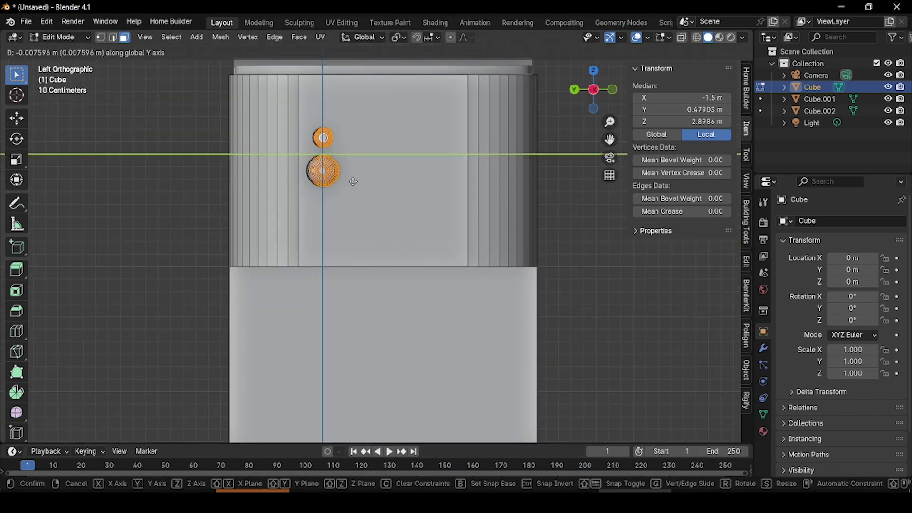
key("y")
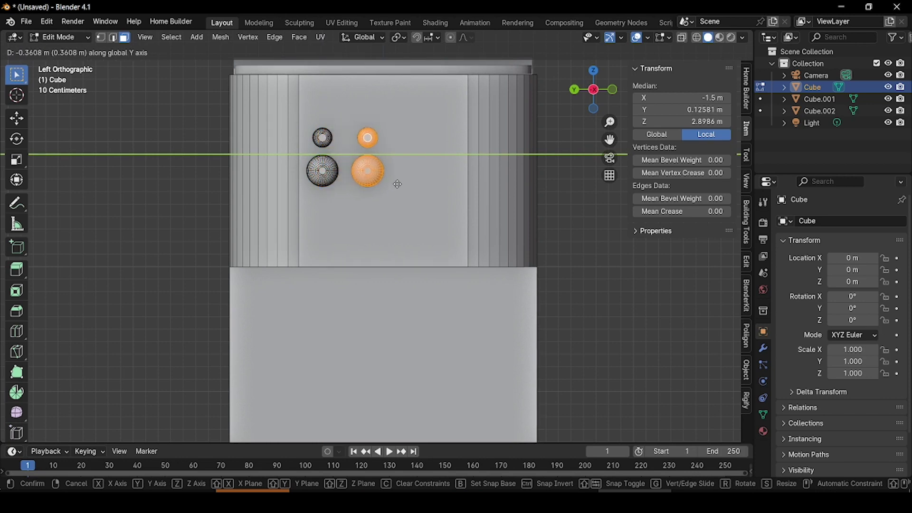
left_click(405, 184)
key("g")
key("y")
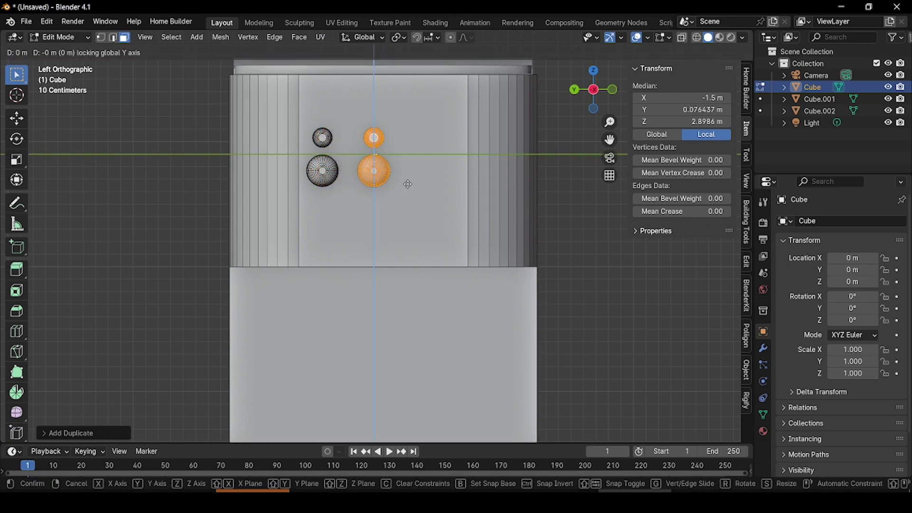
key("shift+y")
key("y")
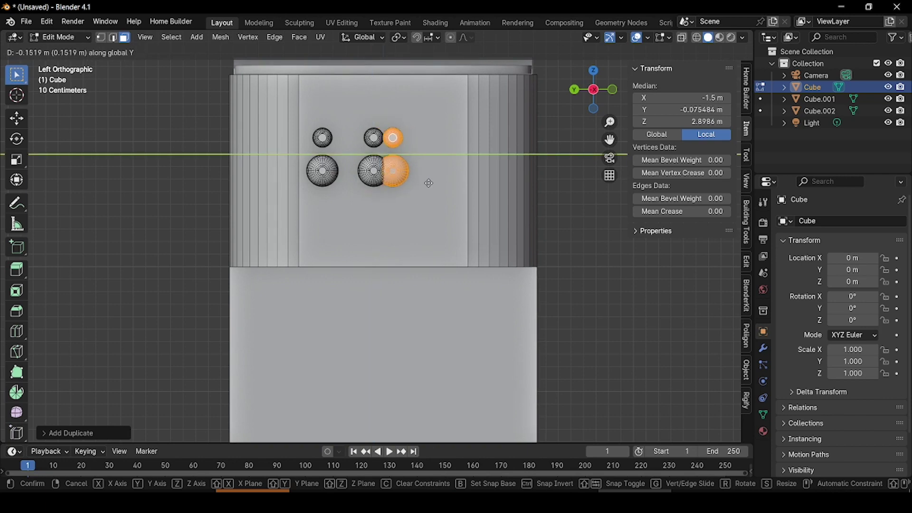
left_click(418, 205)
Return to Object Mode and apply Shade Smooth by Angle to the body with its buttons
middle_click_drag(418, 205, 423, 221)
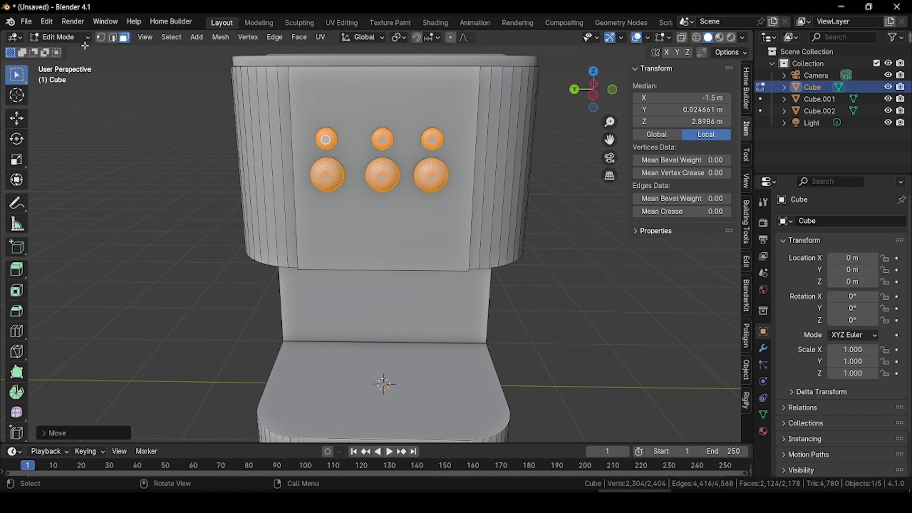
right_click(403, 202)
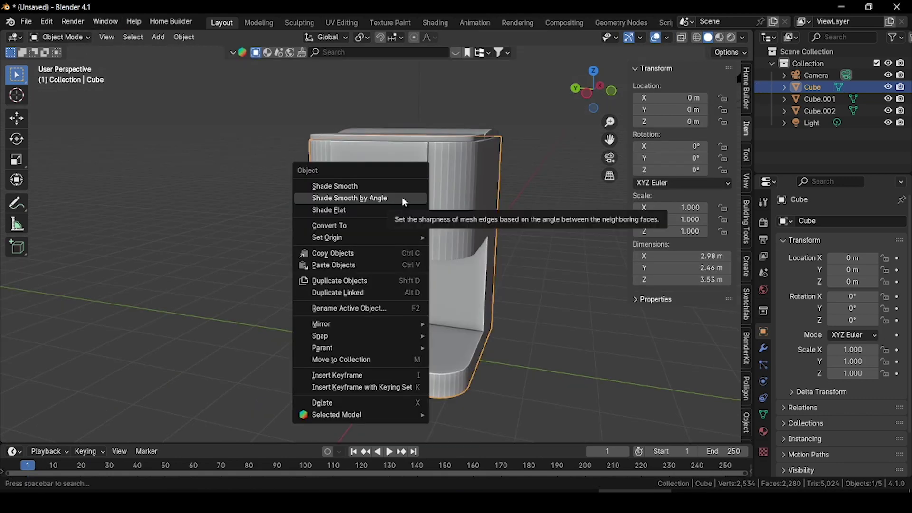
left_click(404, 200)
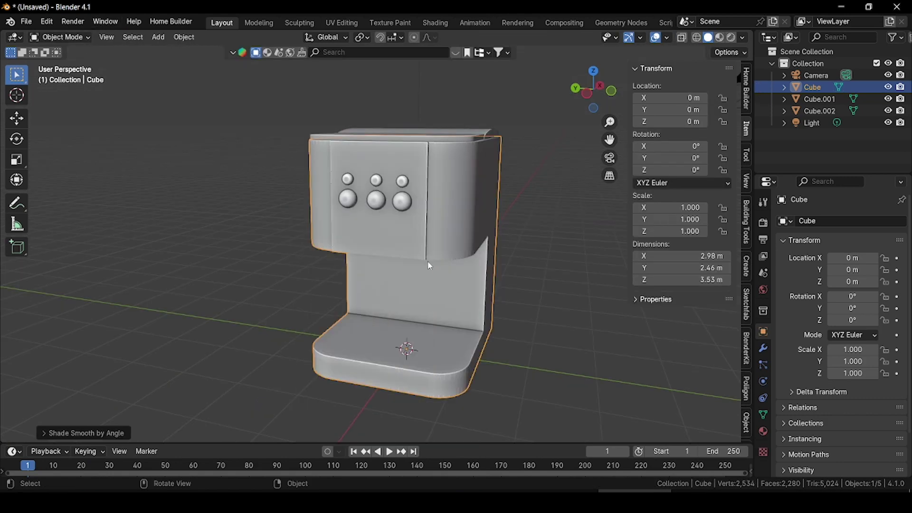
scroll(427, 261, "up", 3)
middle_click_drag(428, 260, 408, 246)
scroll(409, 246, "down", 2)
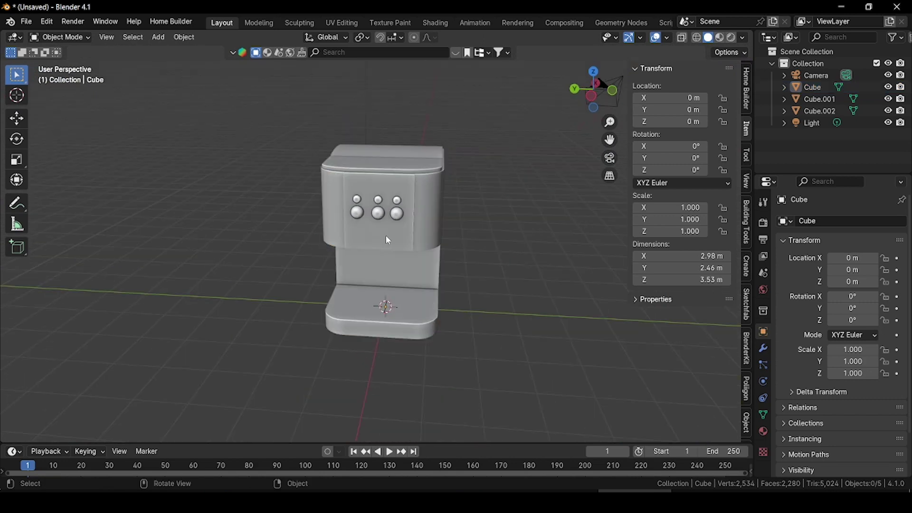
Add a separate cylinder object and move it beside the machine to about -3.17 m along Y
key("shift+a")
mouse_move(230, 239)
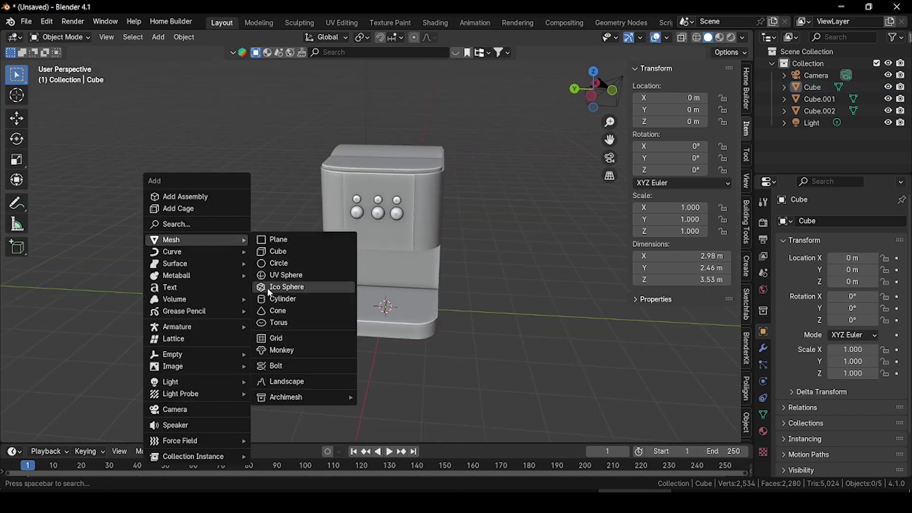
left_click(278, 298)
key("g")
key("y")
left_click(555, 286)
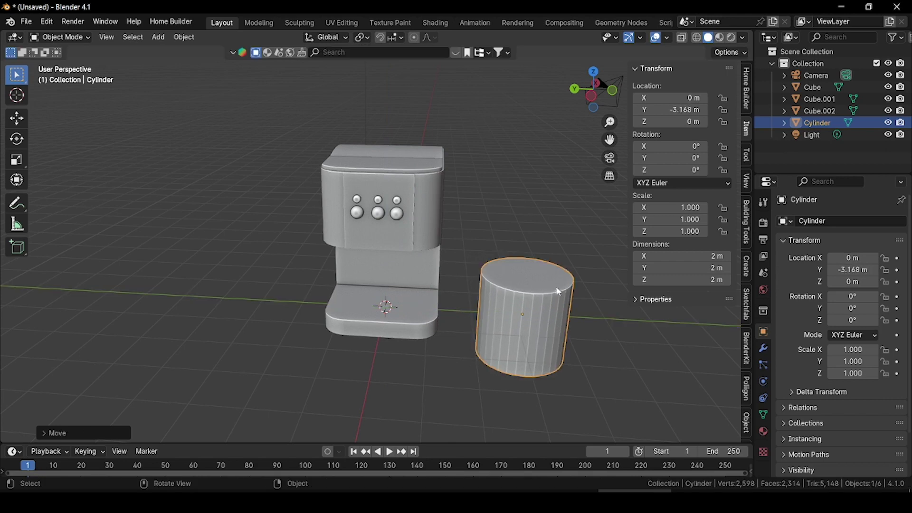
Raise the cylinder along Z to about 2.7 m so it sits level with the machine's upper body
left_click(591, 95)
middle_click_drag(544, 228, 391, 256, "shift")
key("g")
key("z")
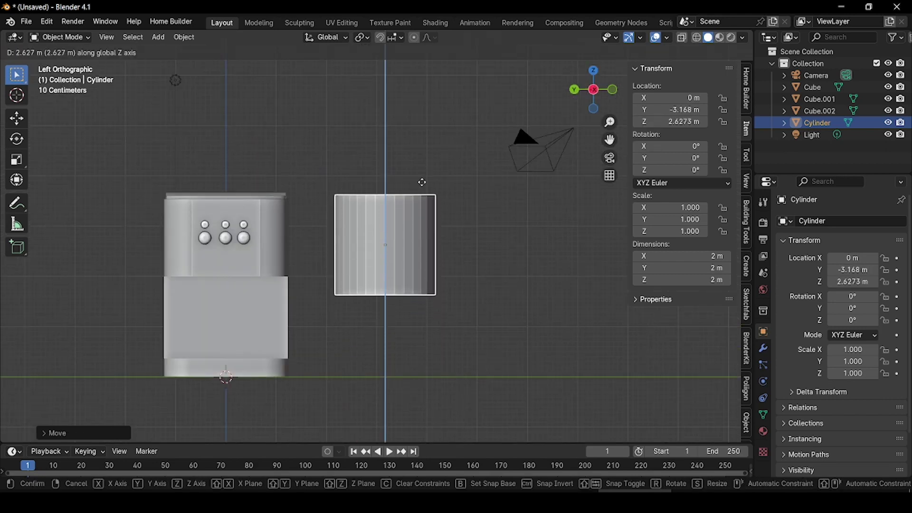
left_click(422, 181)
Scale the cylinder down to about 0.114 and rotate it 90° about X so it faces the machine's side
key("s")
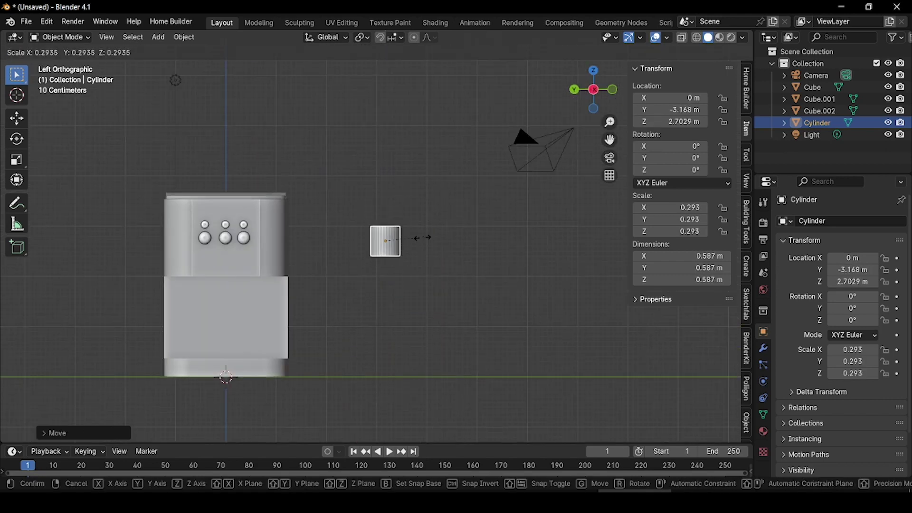
left_click(400, 236)
key("r")
key("9")
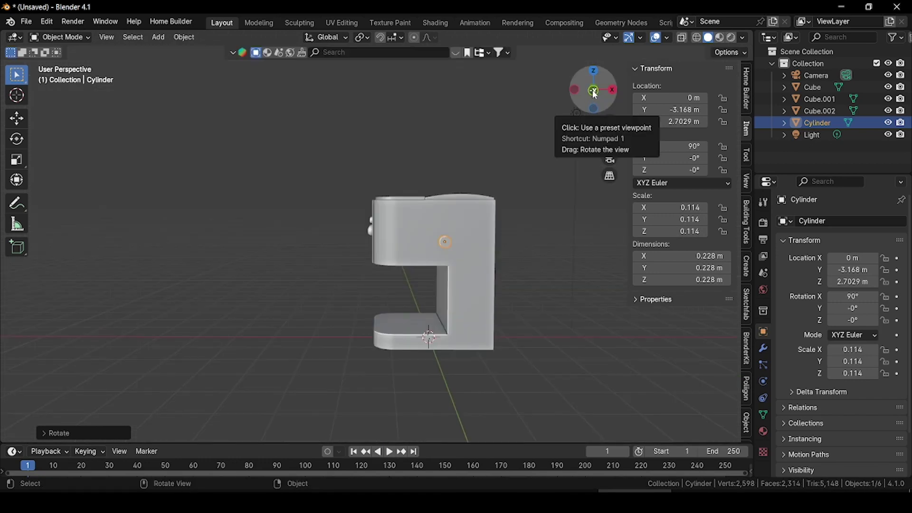
Enlarge the cylinder to a scale of about 0.172 and place it on the machine's side at about X 0.11, Y -1.30, Z 3.15 m
left_click(593, 92)
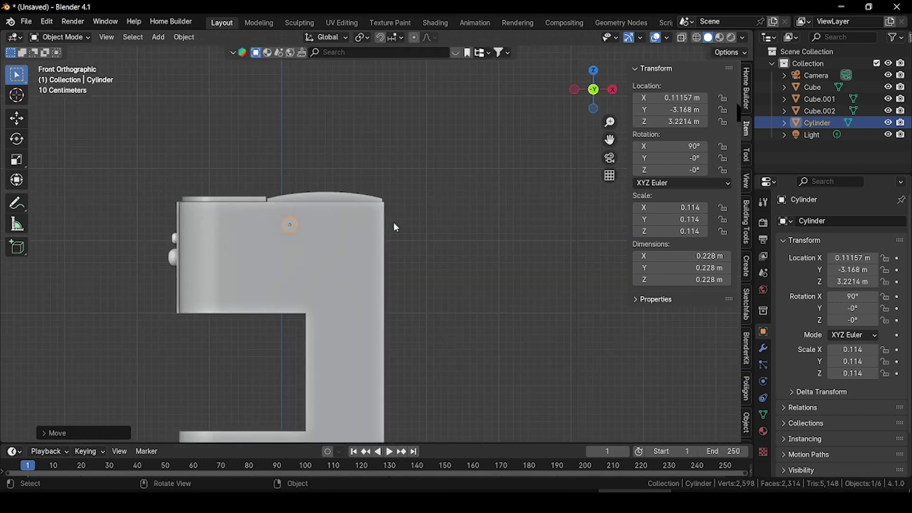
key("s")
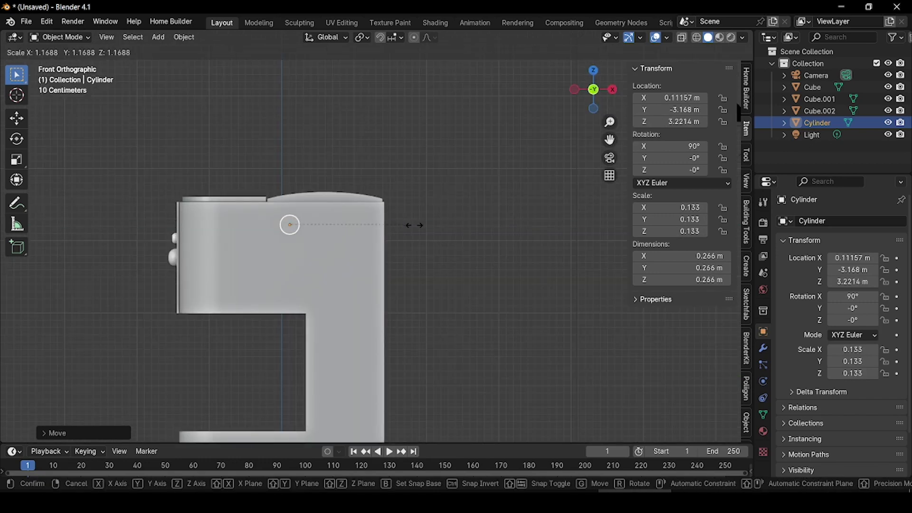
left_click(447, 229)
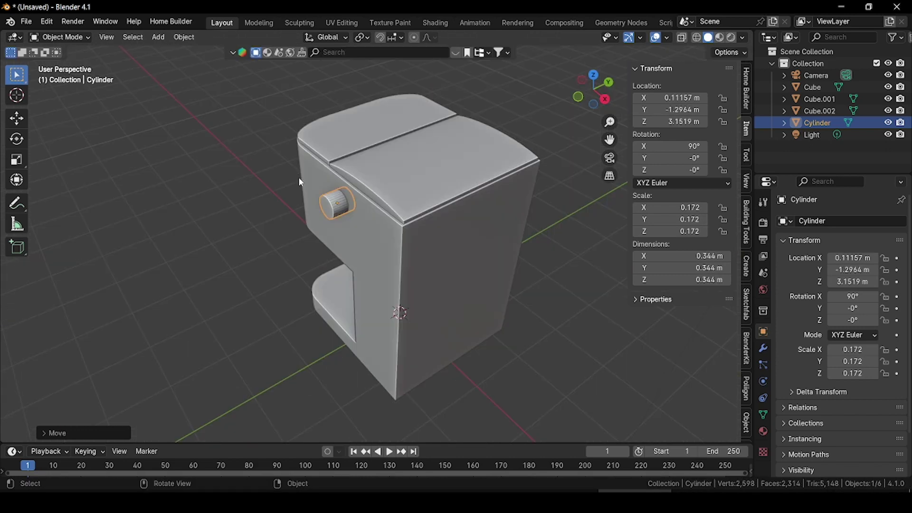
In Edit Mode, extrude the small cylinder's outer face in place and scale it up into a wider flange
key("Tab")
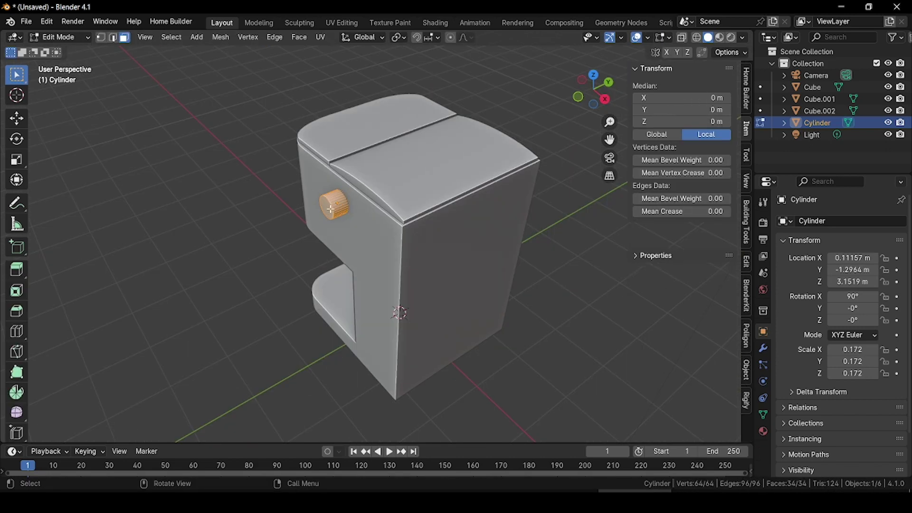
middle_click_drag(311, 194, 427, 209)
scroll(293, 221, "up", 3)
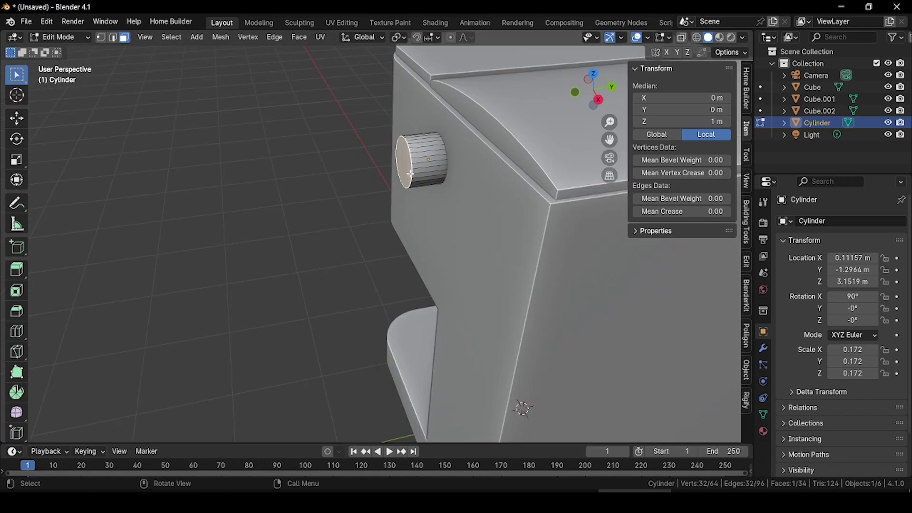
key("e")
right_click(410, 174)
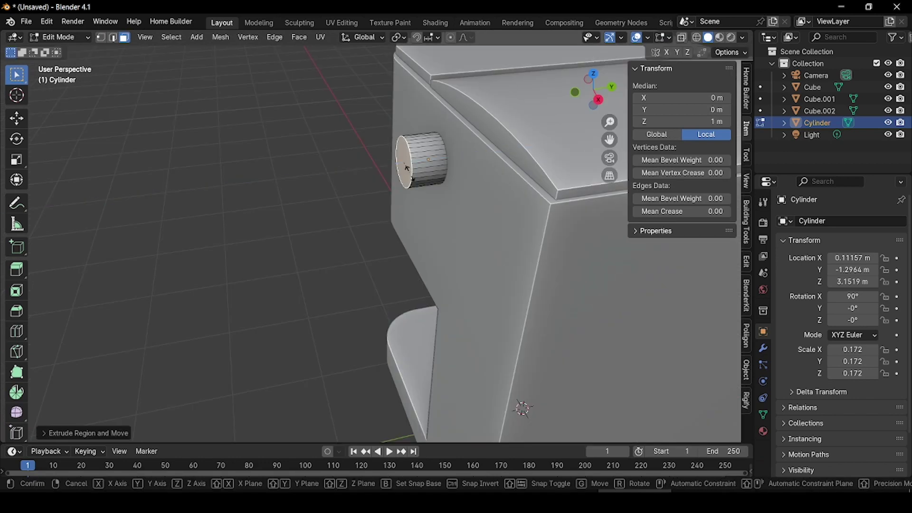
key("s")
left_click(410, 175)
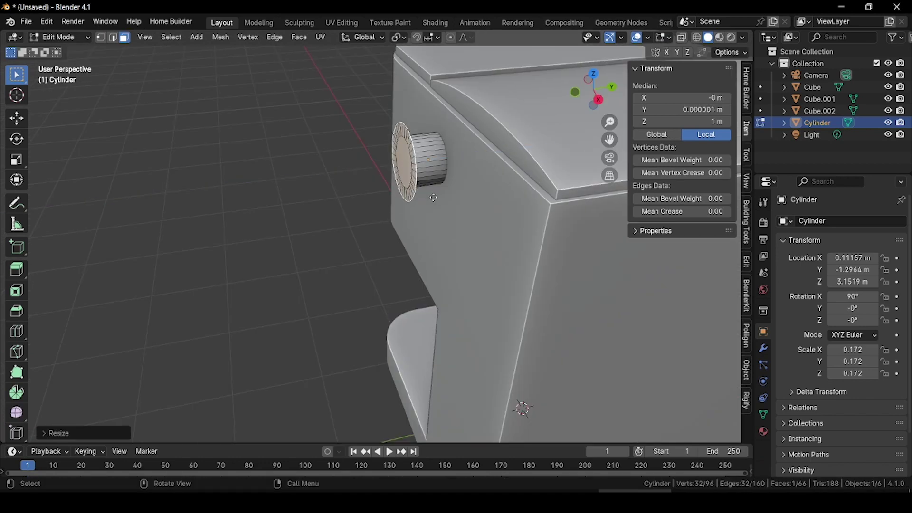
Extrude the widened face outward about 0.17 m and bevel it with 10 segments into a rounded knob head
key("e")
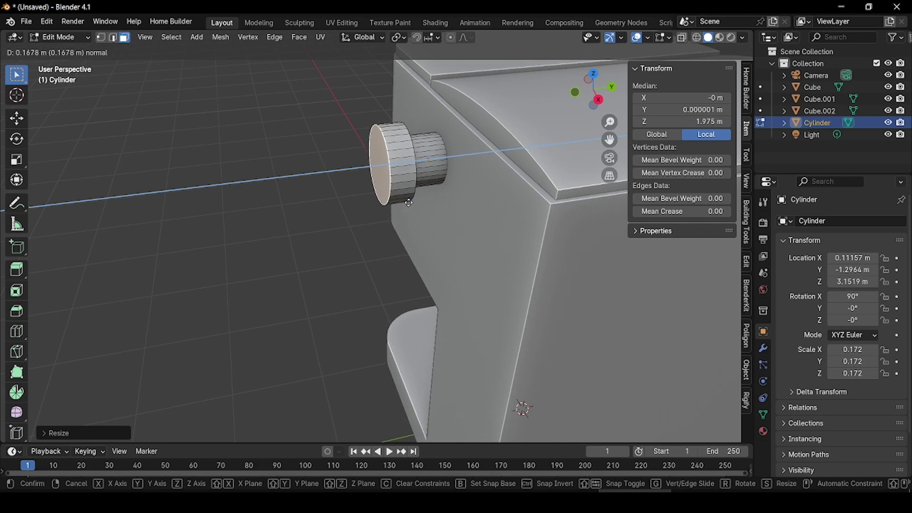
left_click(406, 205)
key("ctrl+b")
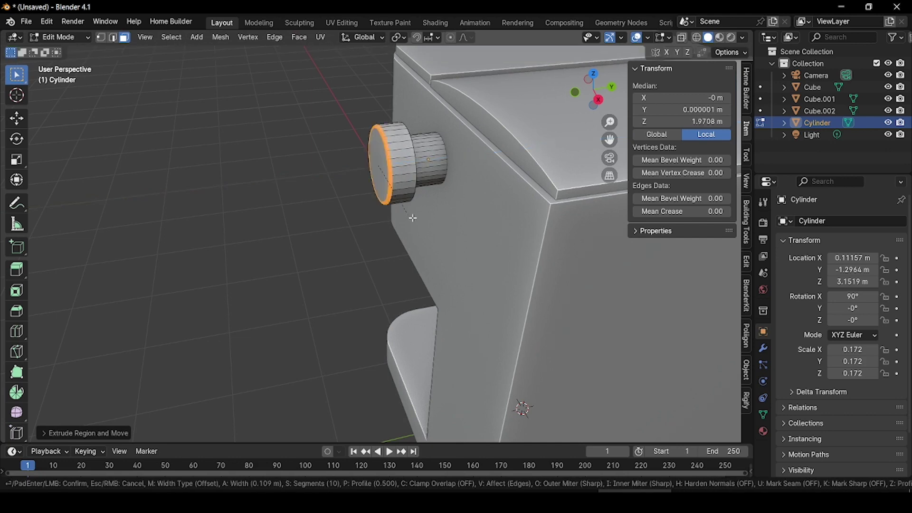
left_click(428, 229)
Return to Object Mode, apply Shade Smooth by Angle to the side knob and move it along Y closer to the machine's side
left_click(73, 39)
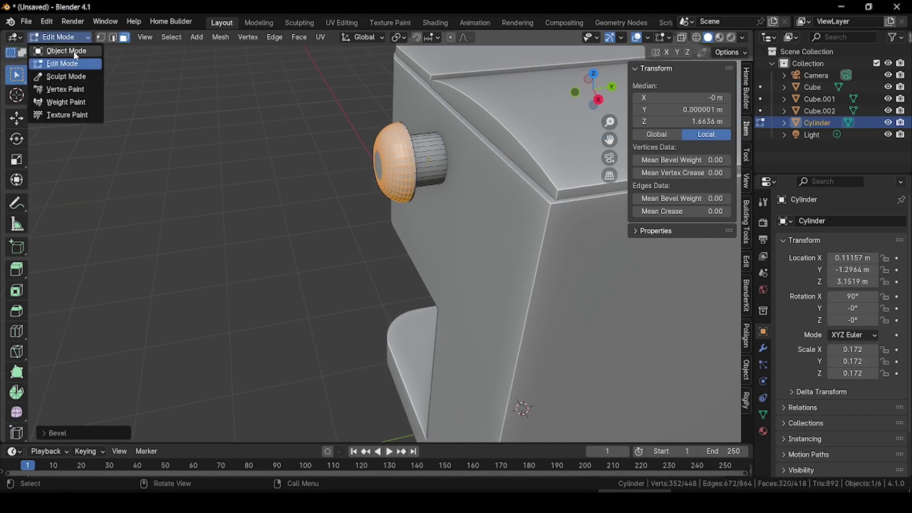
left_click(76, 56)
right_click(384, 151)
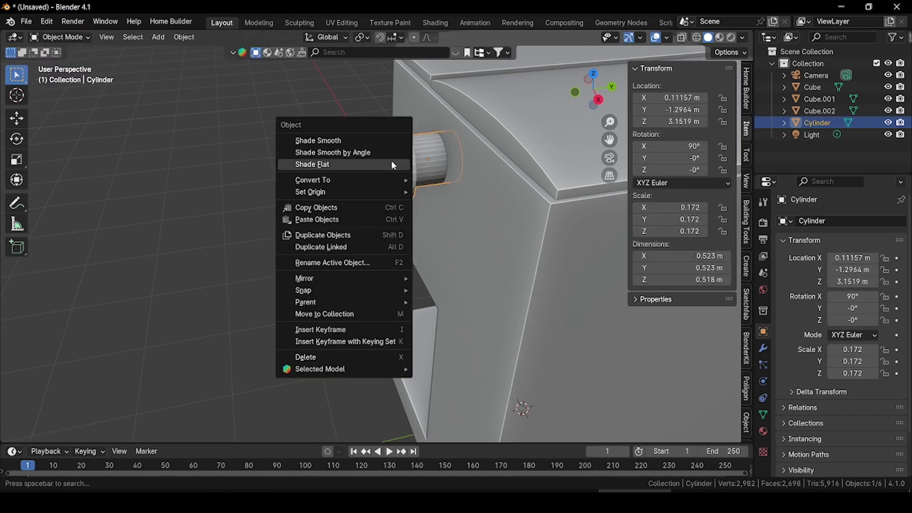
left_click(386, 154)
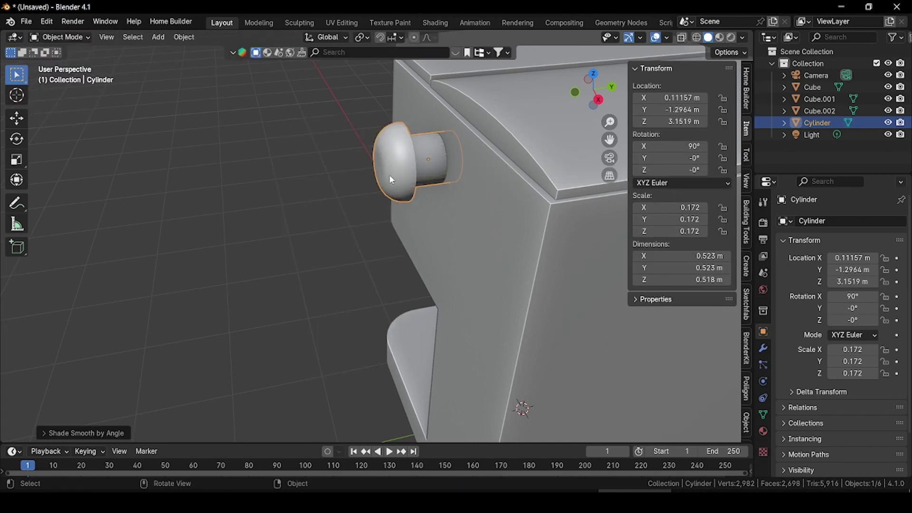
middle_click_drag(390, 176, 416, 186)
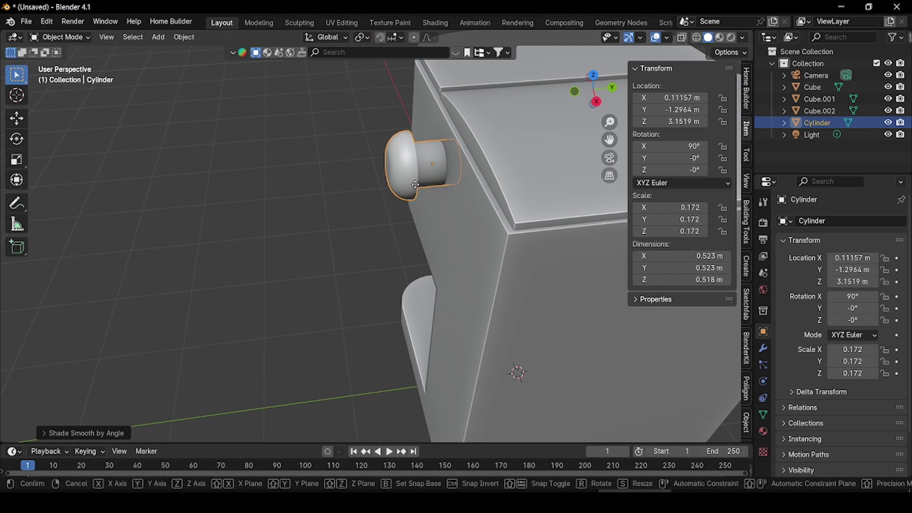
key("g")
key("y")
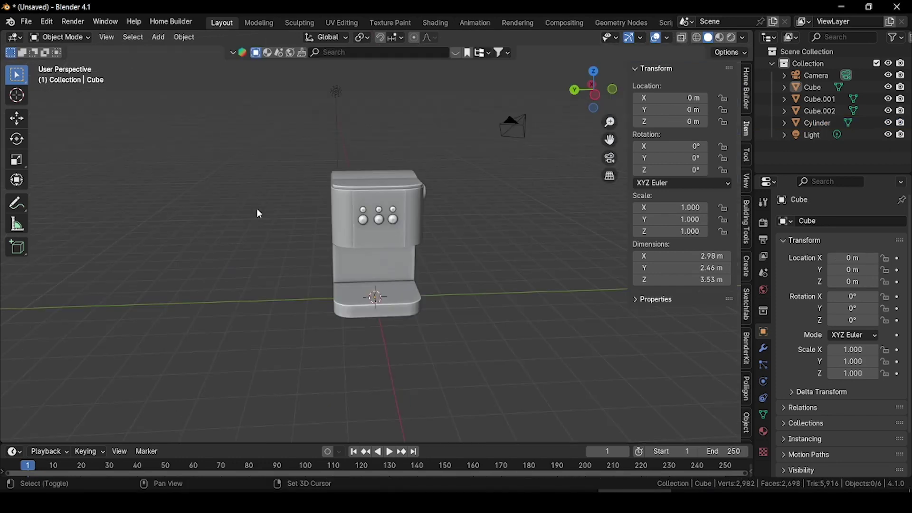
Add another cylinder and move it beside the machine to about 2.72 m along Y and 2.48 m along Z
key("shift+a")
left_click(292, 268)
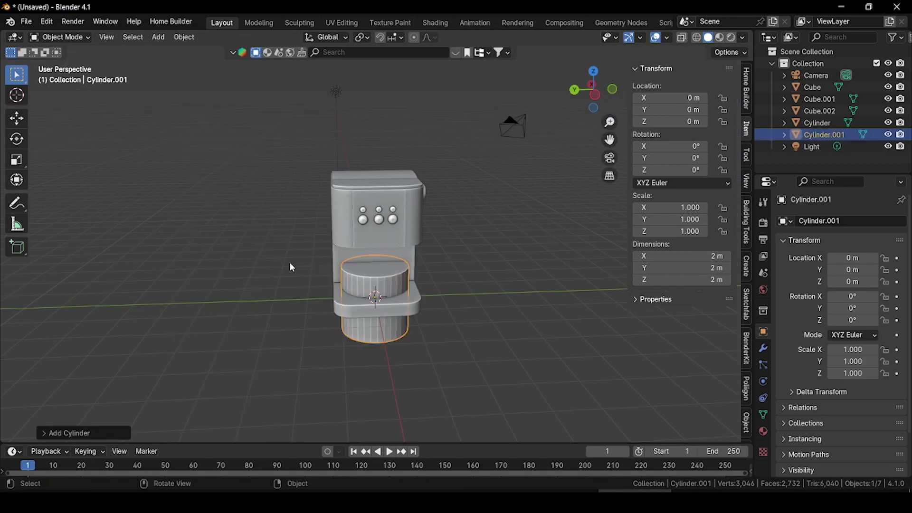
key("g")
key("y")
left_click(276, 279)
key("g")
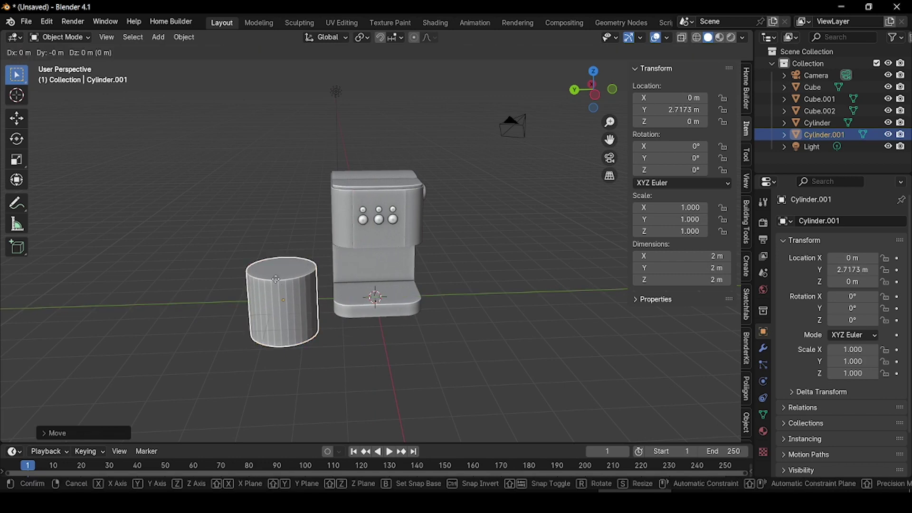
key("z")
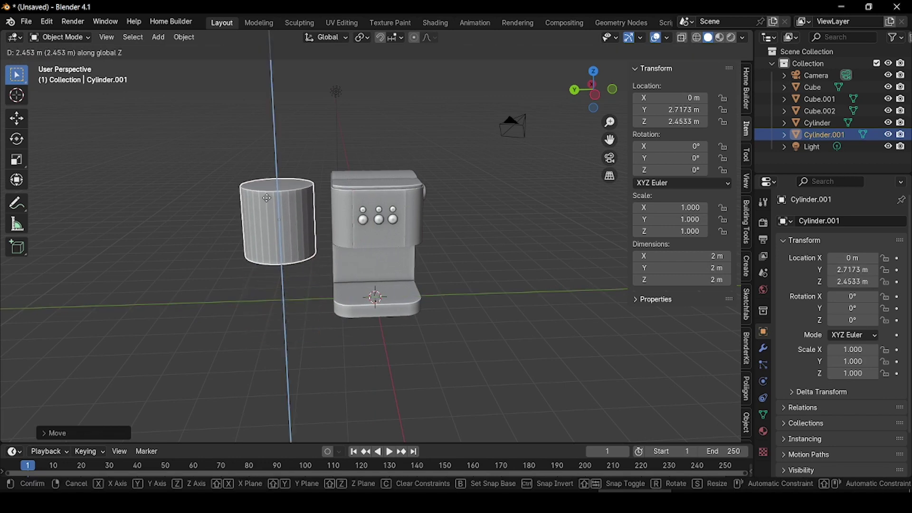
left_click(266, 197)
Scale the new cylinder down to about 0.495, then flatten it along Z to about 0.233
key("s")
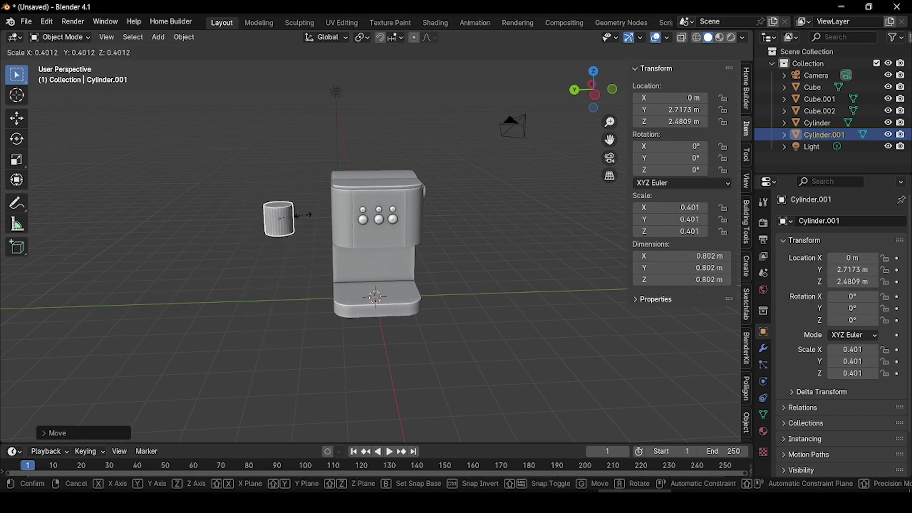
left_click(311, 220)
key("s")
key("z")
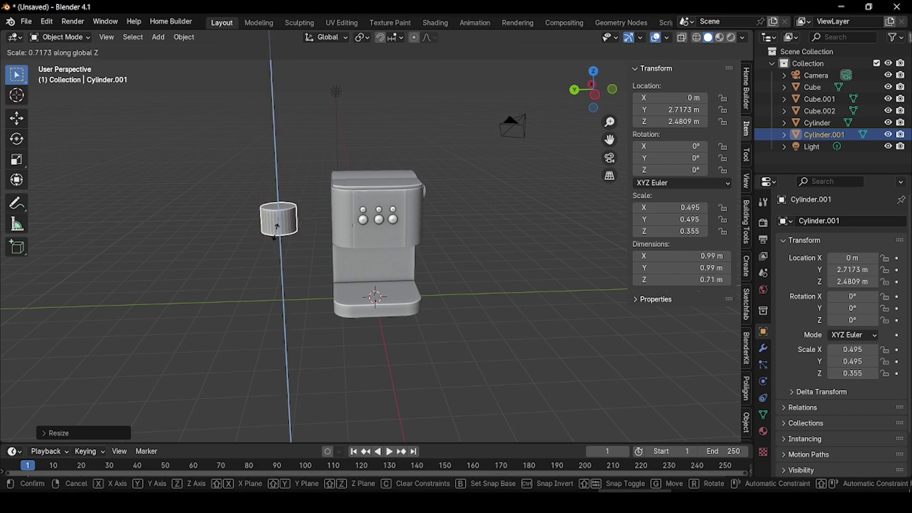
left_click(294, 219)
middle_click_drag(295, 220, 225, 176)
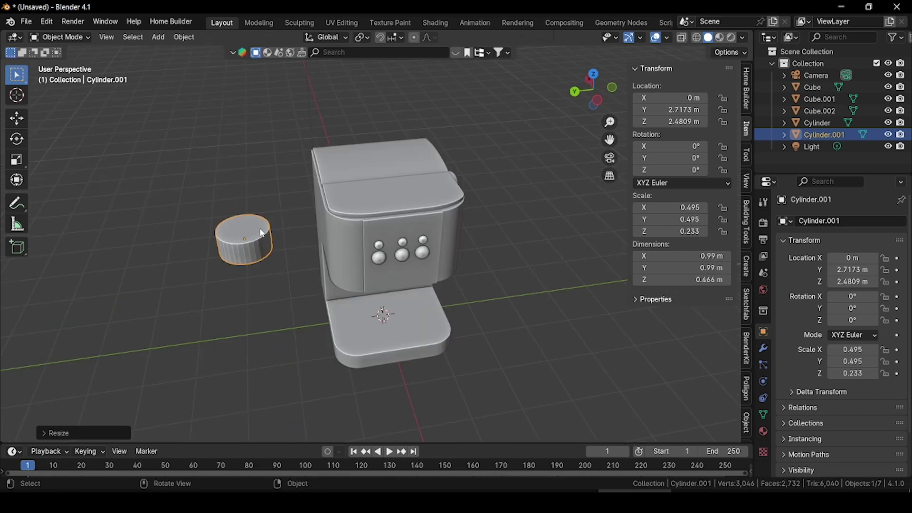
In Edit Mode, inset the flat cylinder's bottom face about 0.13 m and extrude it inward almost to the cylinder's top
left_click(60, 37)
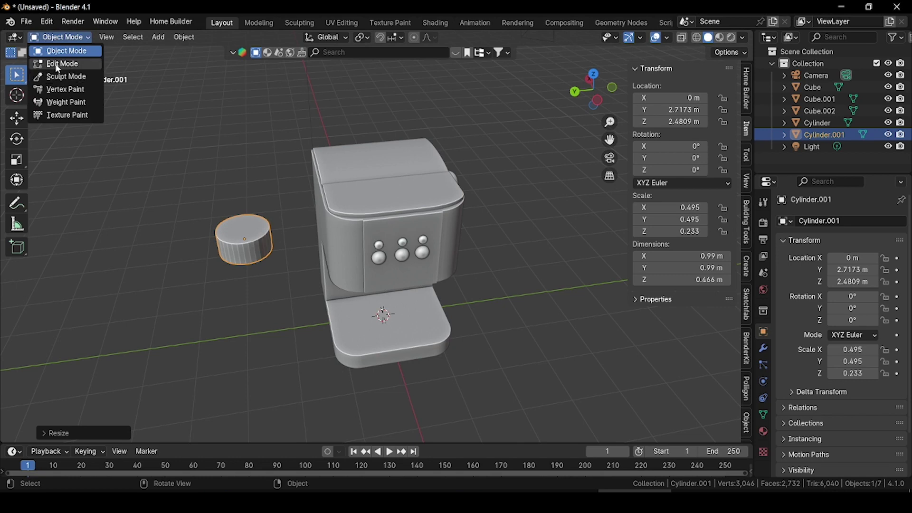
left_click(56, 67)
middle_click_drag(227, 268, 254, 169)
left_click(229, 213)
scroll(254, 169, "up", 2)
key("i")
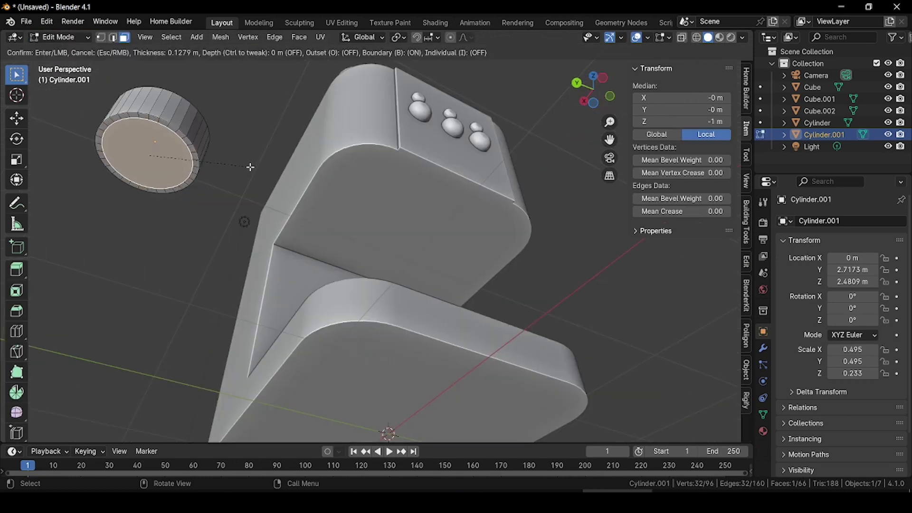
left_click(251, 166)
key("e")
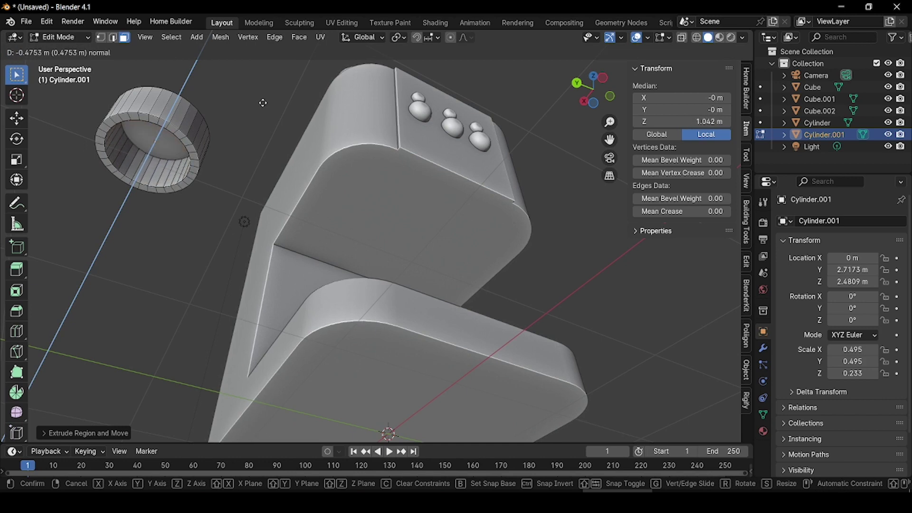
left_click(263, 101)
Inset the recessed face again and extrude it back down almost level with the outer ring's lower rim
middle_click_drag(263, 101, 257, 142)
key("i")
left_click(467, 159)
key("e")
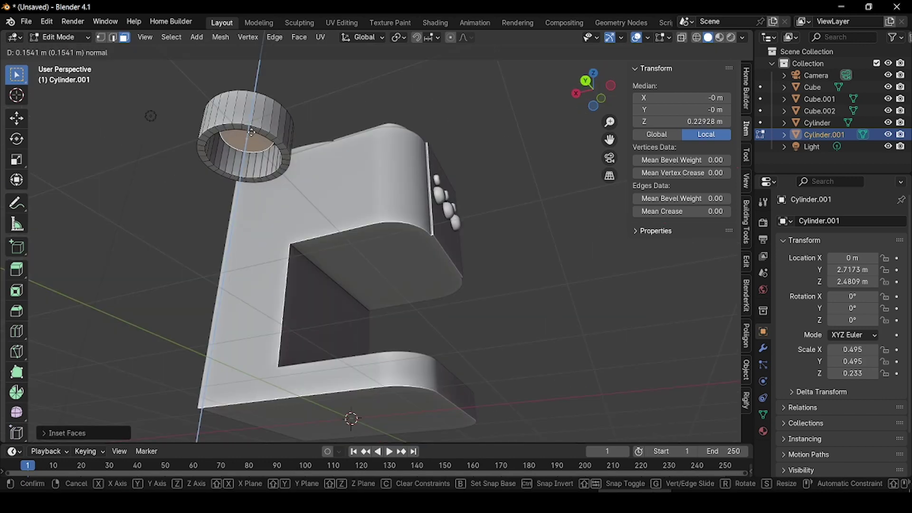
left_click(251, 155)
middle_click_drag(252, 154, 245, 183)
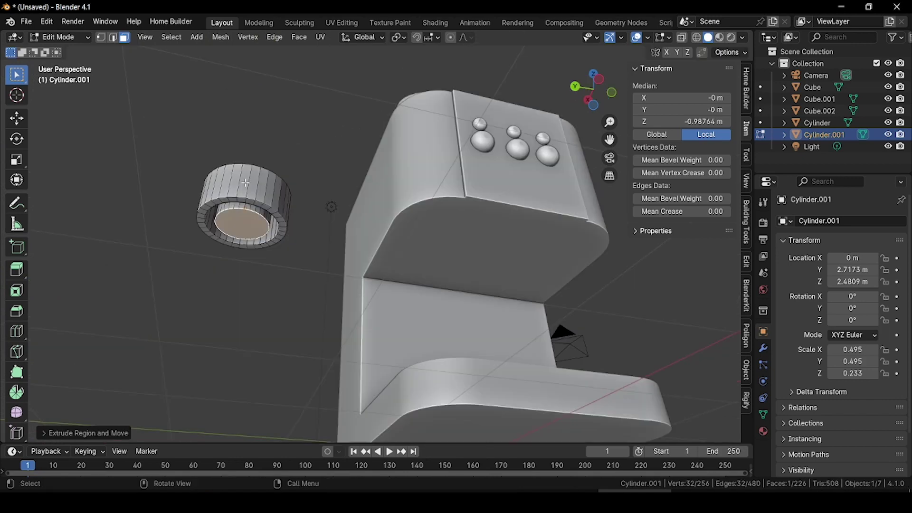
In Object Mode, place the ring-shaped part under the machine's head at about X -0.49, Y -0.01, Z 1.83 m
left_click(60, 37)
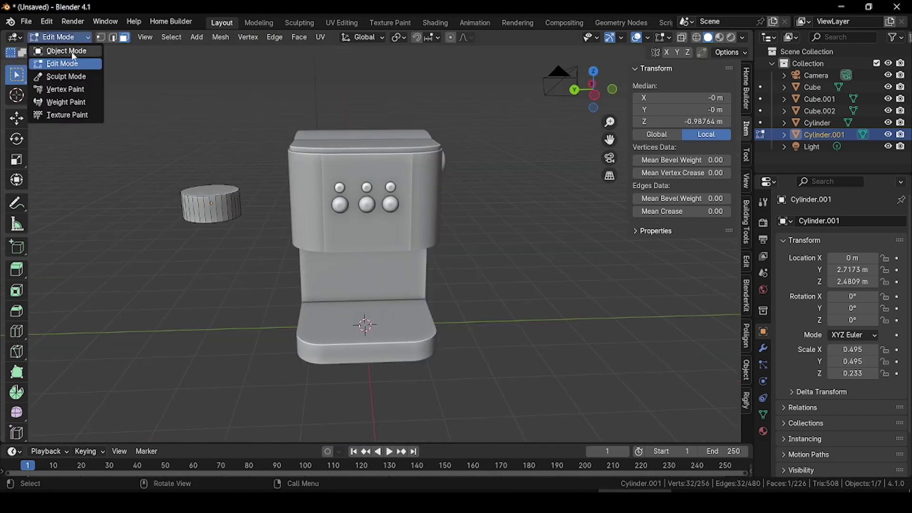
left_click(62, 47)
left_click(599, 95)
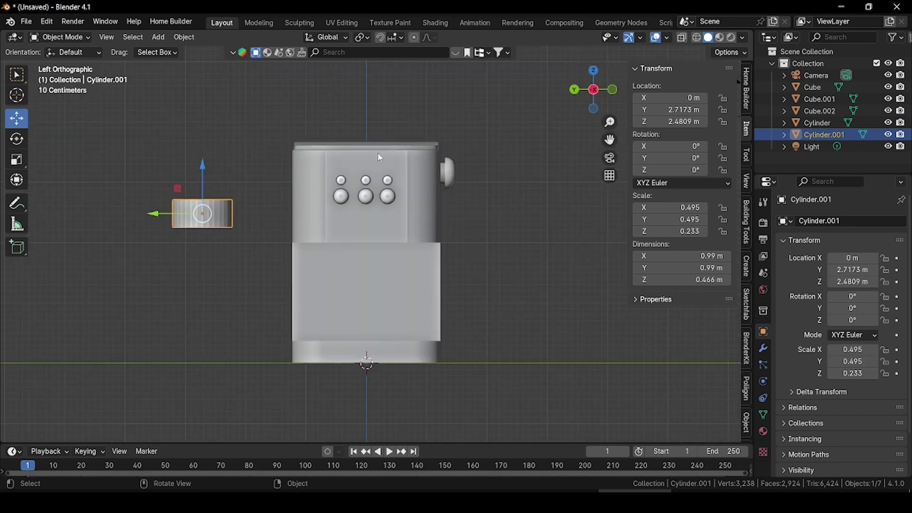
left_click_drag(151, 217, 314, 218)
scroll(340, 227, "up", 1)
middle_click_drag(341, 226, 288, 221, "shift")
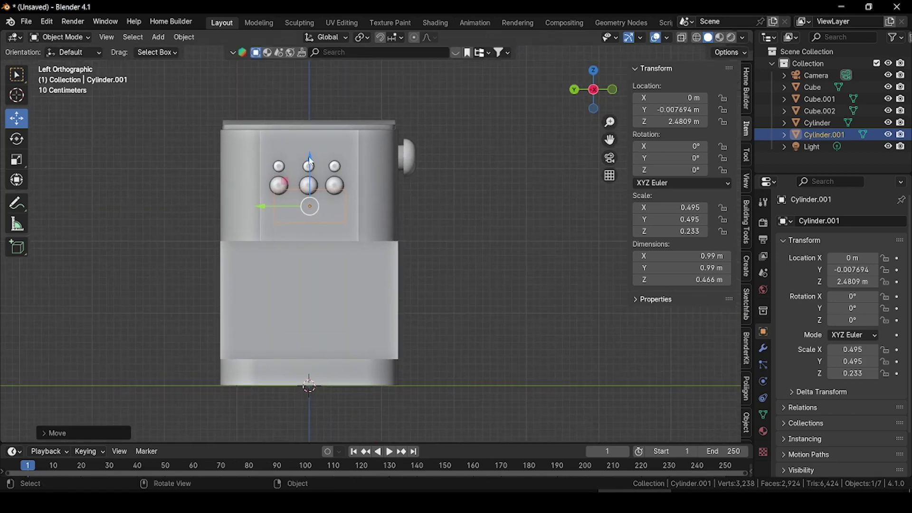
left_click_drag(310, 161, 309, 205)
middle_click_drag(310, 205, 373, 221, "alt")
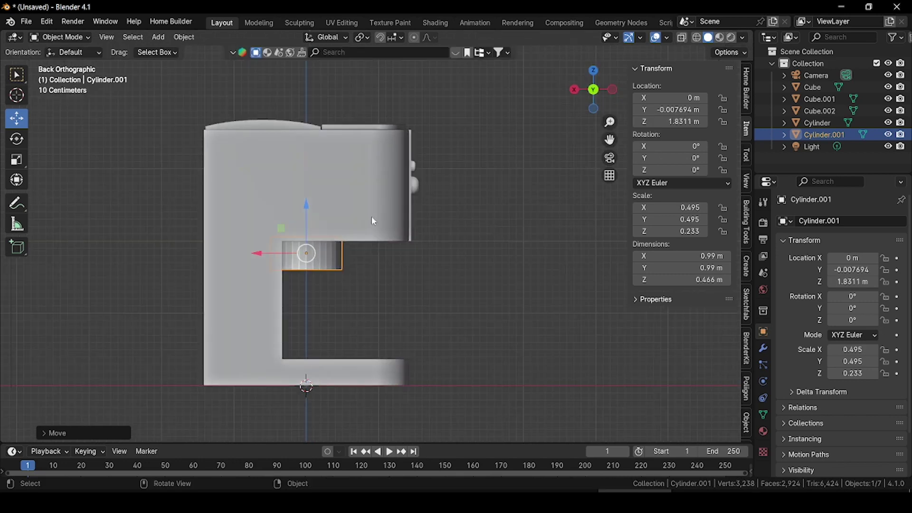
left_click_drag(261, 254, 296, 246)
Apply Shade Smooth by Angle to the round part under the machine's head
middle_click_drag(296, 246, 382, 269)
right_click(332, 262)
left_click(321, 258)
scroll(352, 266, "down", 3)
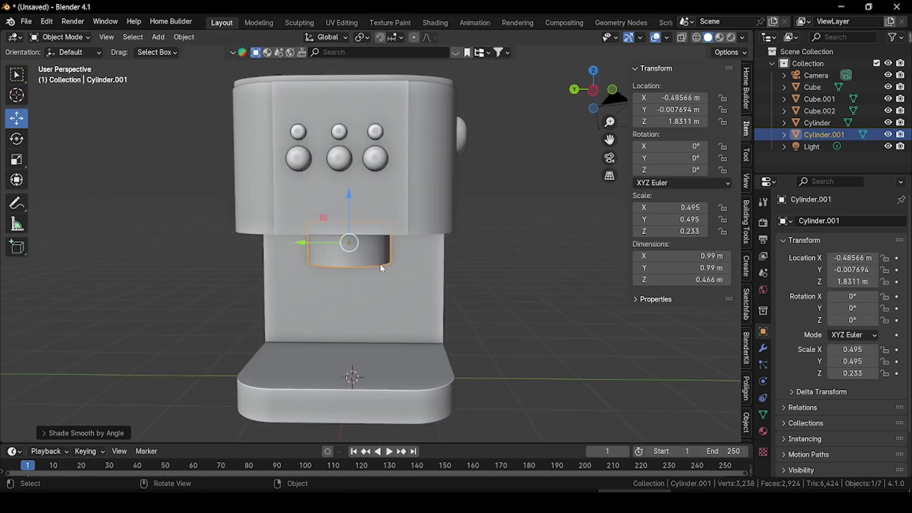
Add another cylinder and move it beside the machine to about 3.02 m along Y and 1.93 m along Z
scroll(381, 269, "down", 2)
key("shift+a")
mouse_move(235, 263)
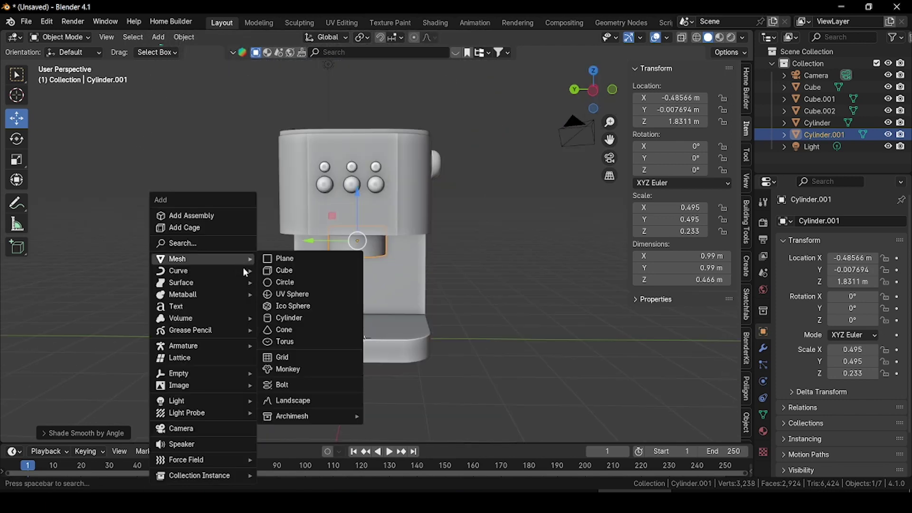
left_click(287, 319)
left_click_drag(359, 319, 139, 234)
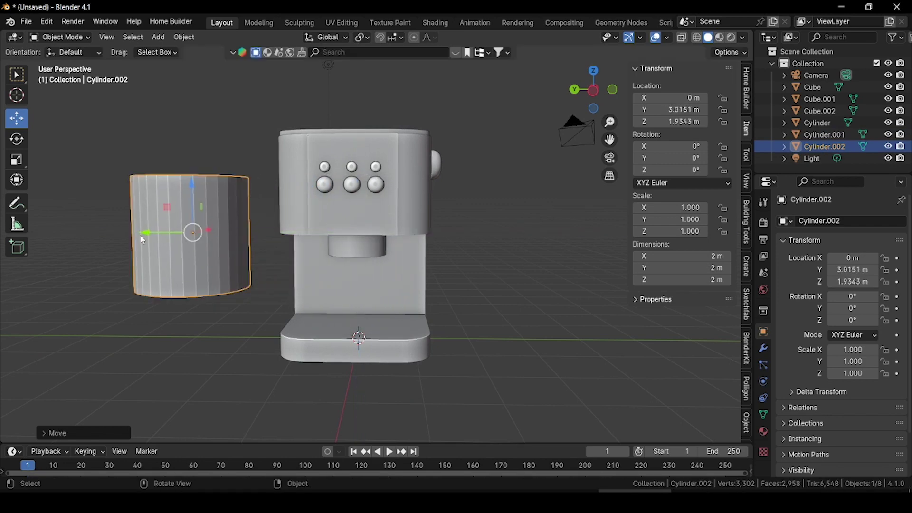
Scale the new cylinder to 0.592 on X and Y and 0.197 on Z, and thin its mesh slightly along Z in Edit Mode
scroll(140, 234, "down", 2)
left_click(22, 166)
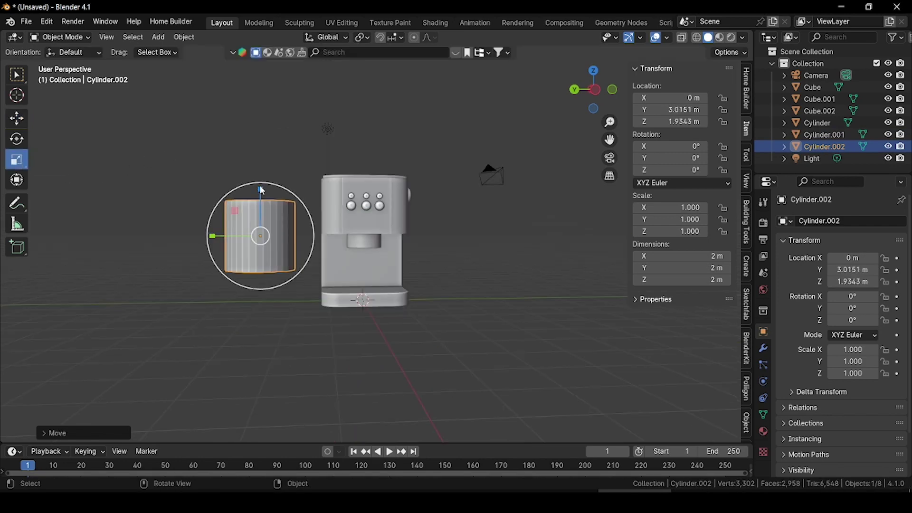
left_click_drag(261, 193, 262, 221)
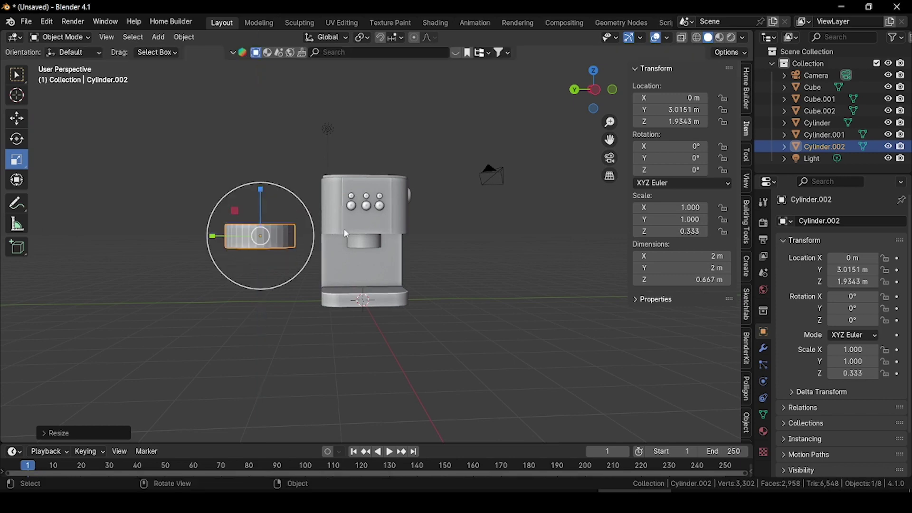
key("s")
left_click(209, 222)
key("Tab")
scroll(208, 221, "up", 3)
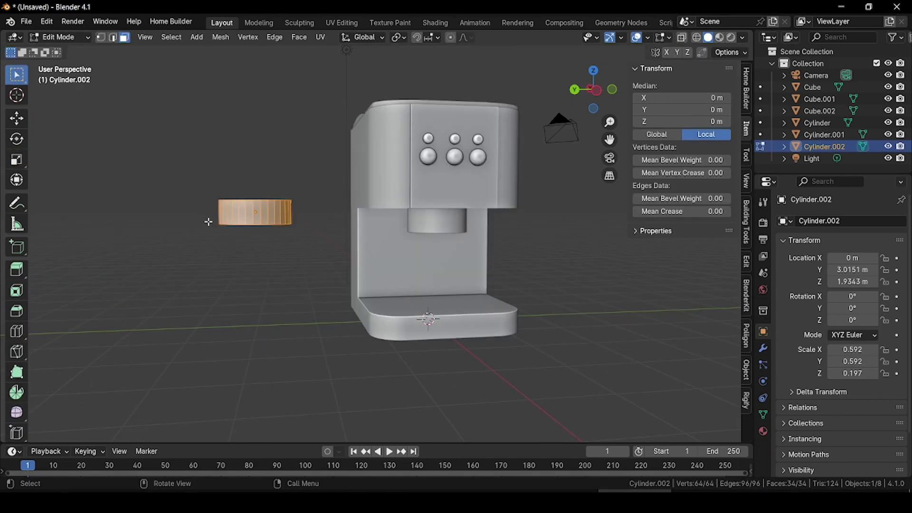
key("s")
key("z")
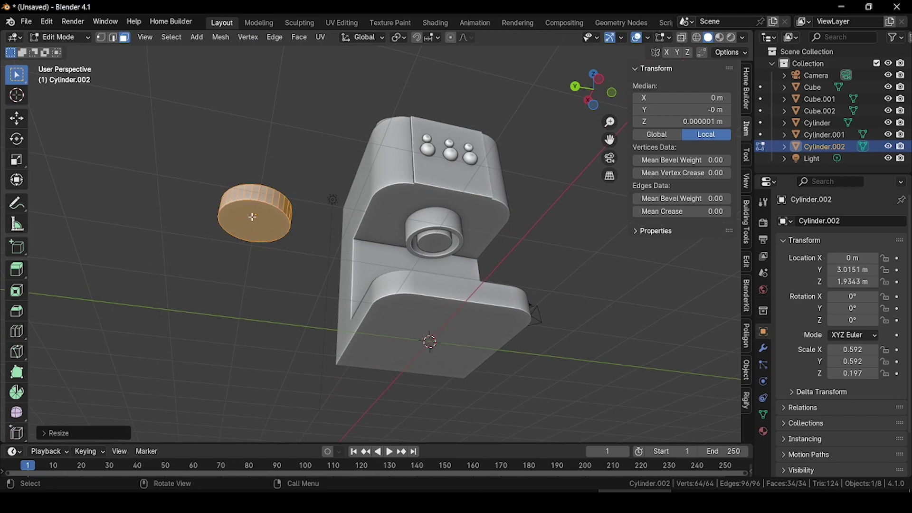
Inset the cylinder's bottom face by about 0.21 m and extrude the inner face downward into a narrower lower tier
left_click(253, 217)
scroll(291, 181, "up", 3)
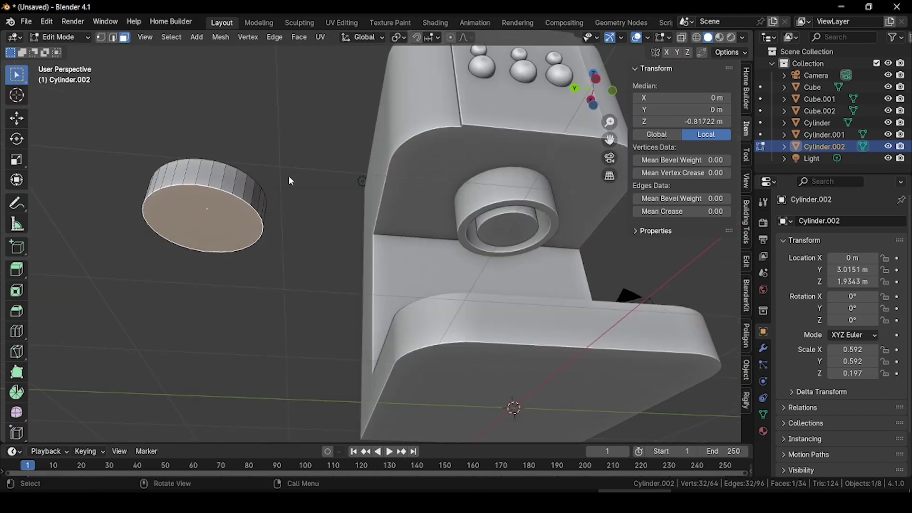
key("i")
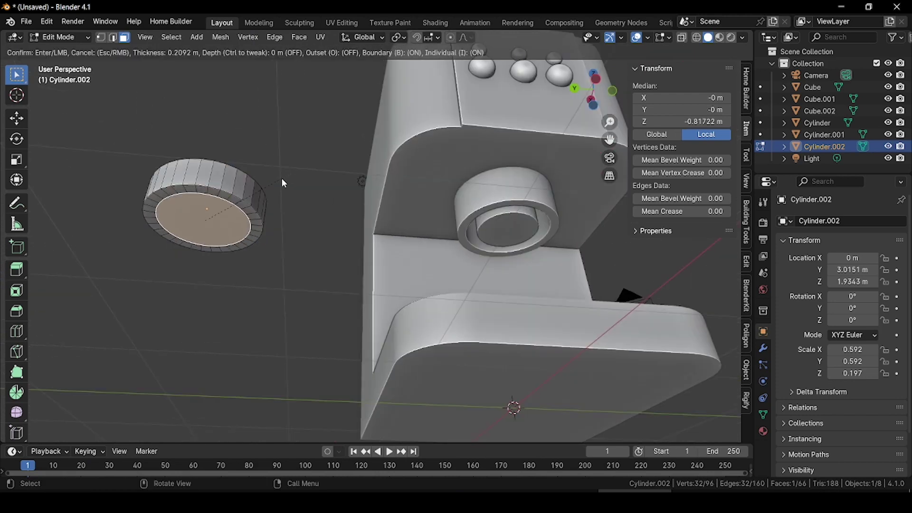
left_click(282, 180)
key("e")
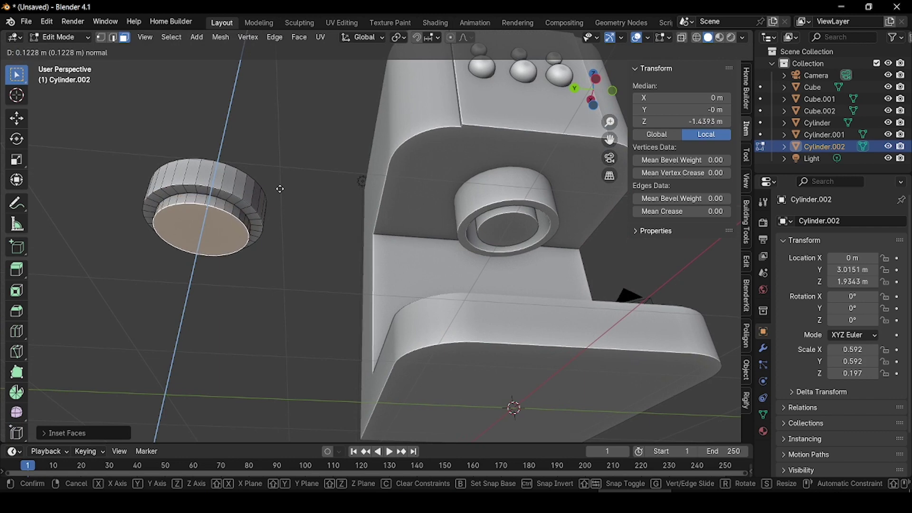
left_click(282, 199)
Delete the top face of the flattened cylinder to leave it open like a bowl
middle_click_drag(282, 199, 265, 175)
left_click(262, 170)
key("x")
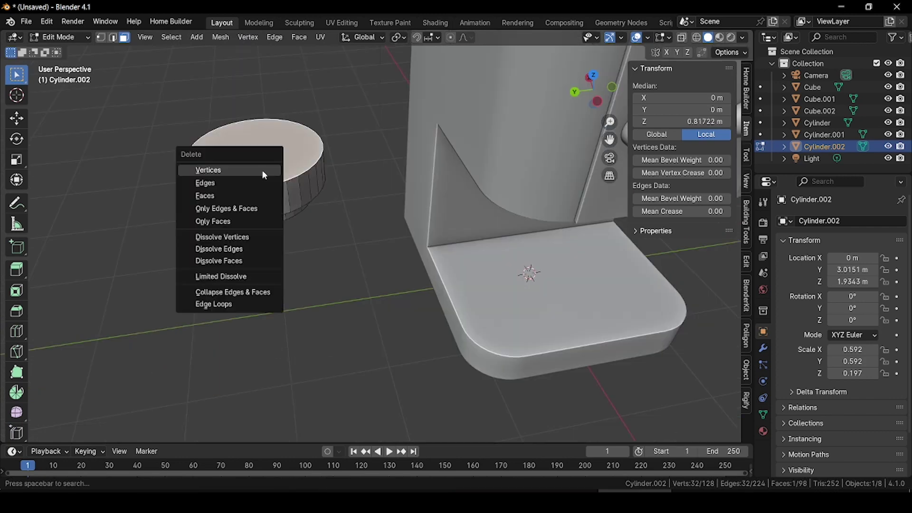
left_click(205, 196)
Add a cylinder within the same mesh, shrink it to a small peg and place it above the open bowl
scroll(242, 193, "down", 5)
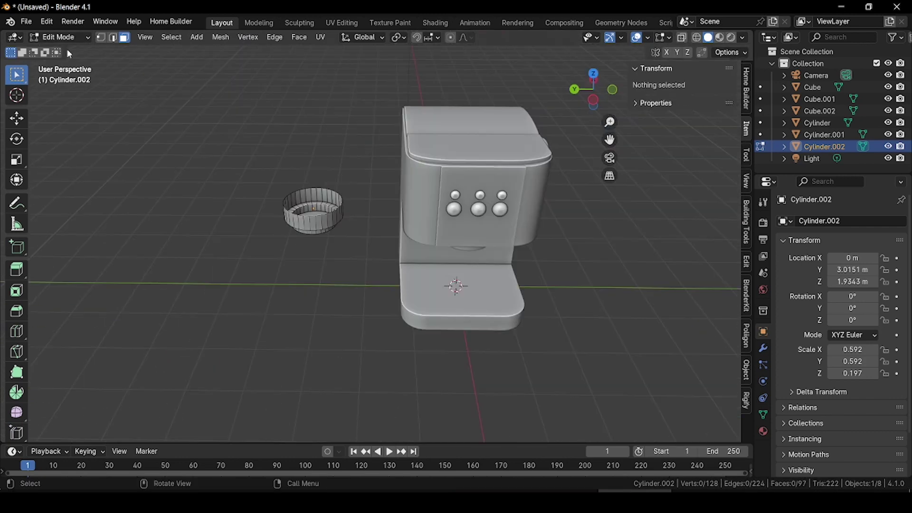
key("shift+a")
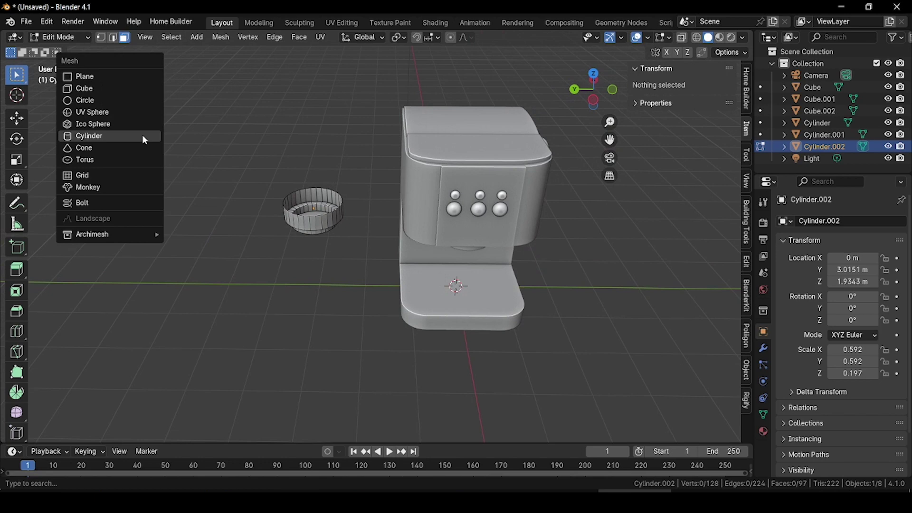
left_click(144, 138)
key("g")
key("y")
left_click(281, 257)
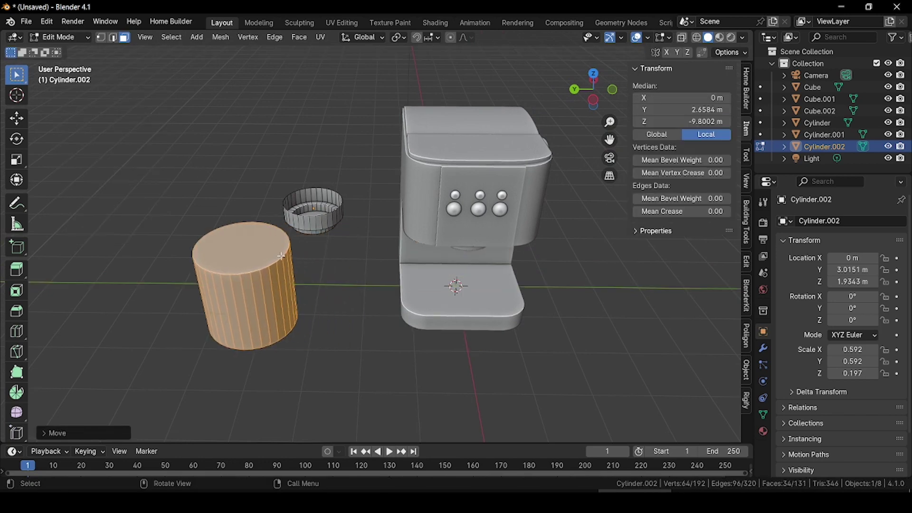
key("s")
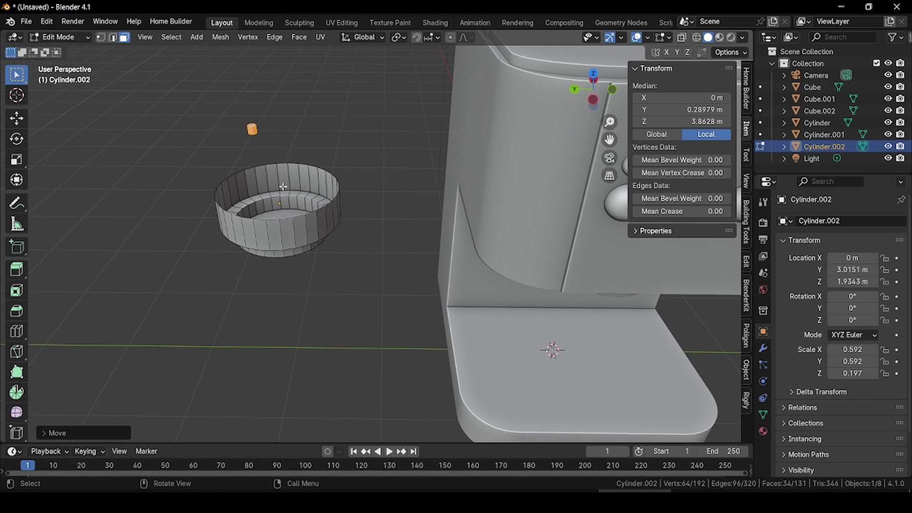
From the top view, move the small peg along Y to about 0.50 m local, near the bowl's inner edge
scroll(283, 187, "down", 4)
left_click(592, 73)
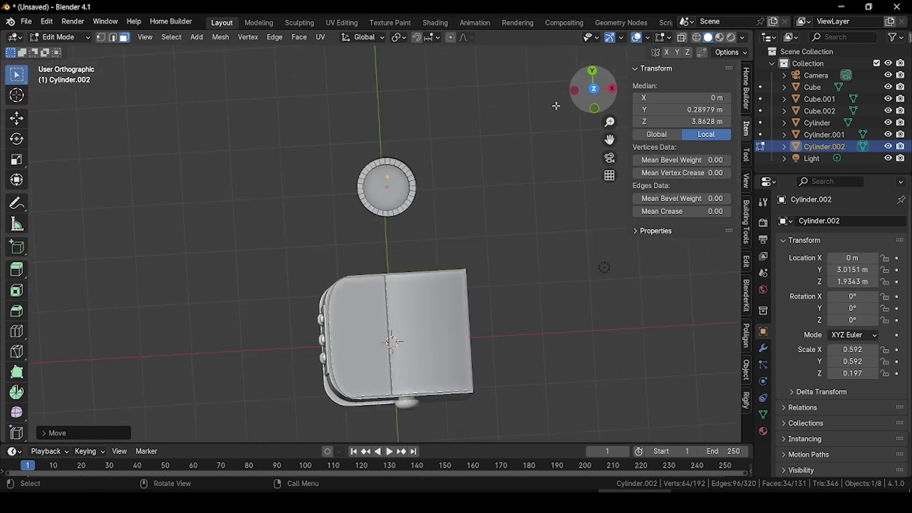
key("g")
key("y")
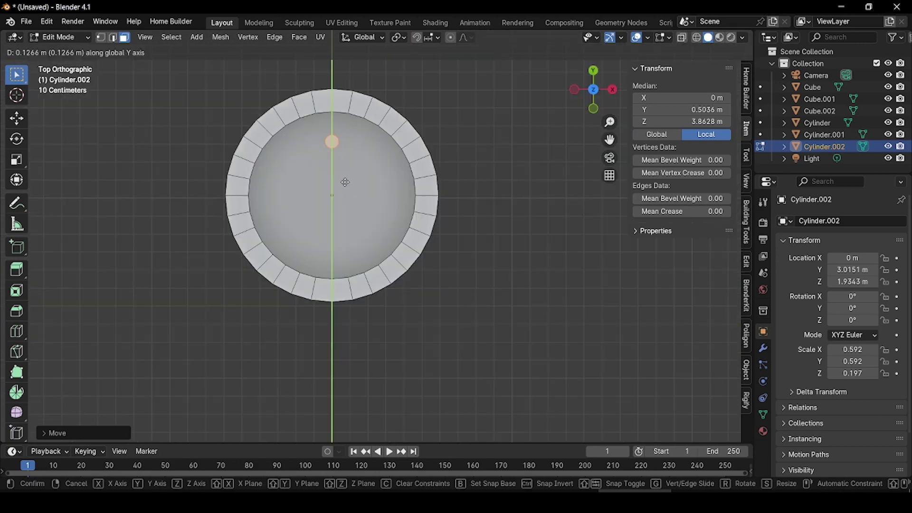
left_click(345, 181)
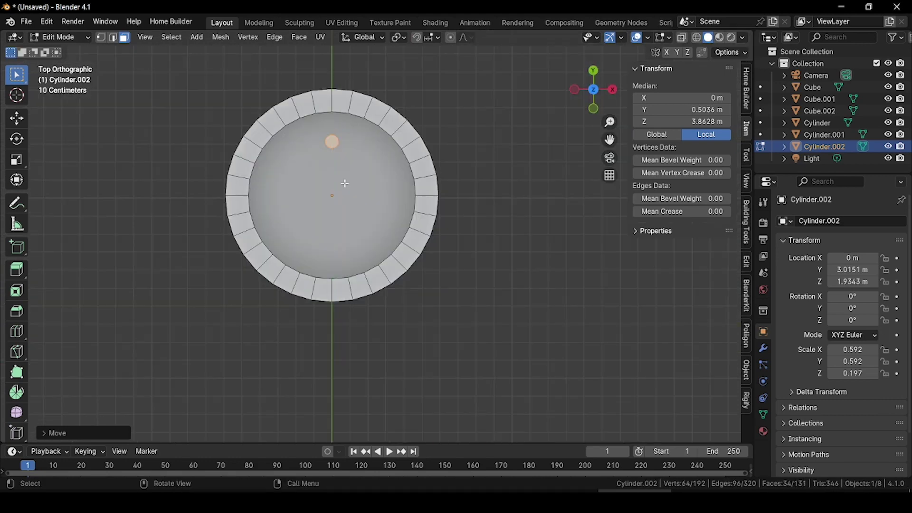
Duplicate the peg along Y to about -0.41 m local, on the opposite side of the bowl
key("g")
key("y")
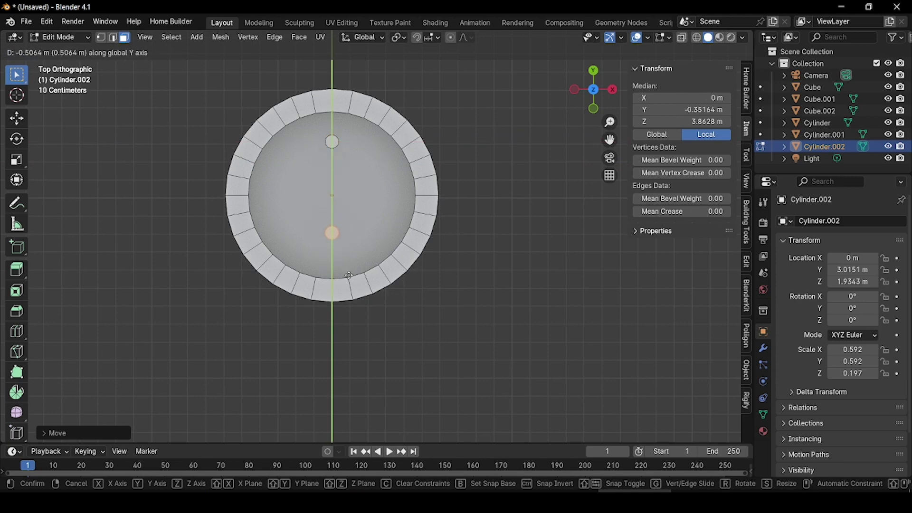
right_click(349, 282)
Select both pegs and lower them along Z through the bowl's floor to about -1.91 m local
middle_click_drag(349, 282, 403, 168)
key("g")
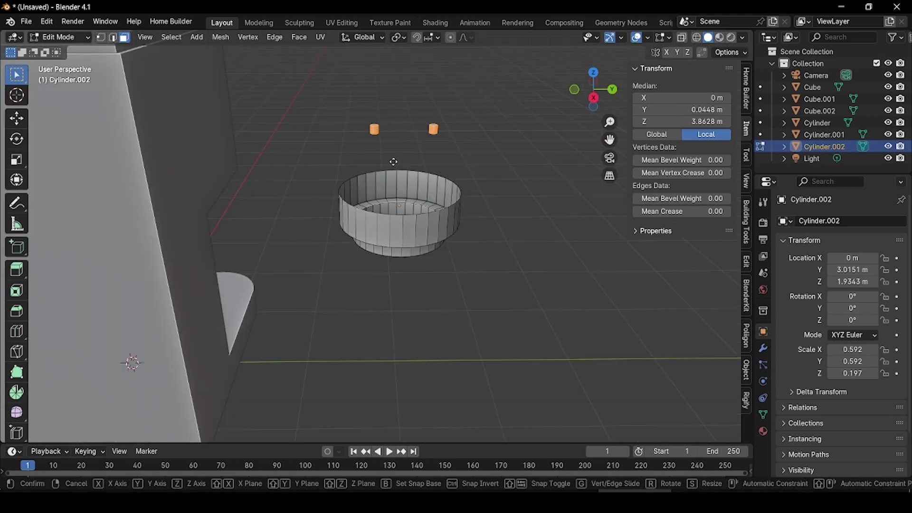
key("x")
key("z")
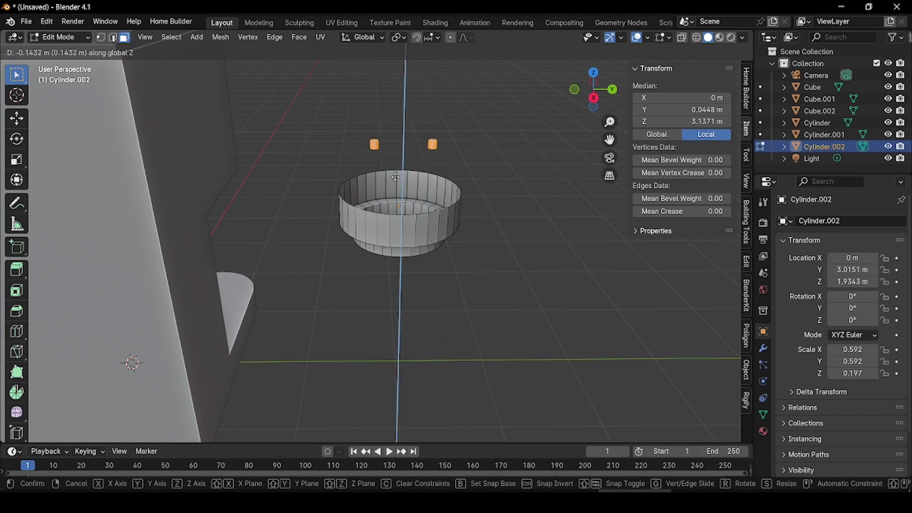
left_click(390, 265)
middle_click_drag(463, 197, 453, 222)
scroll(454, 223, "up", 2)
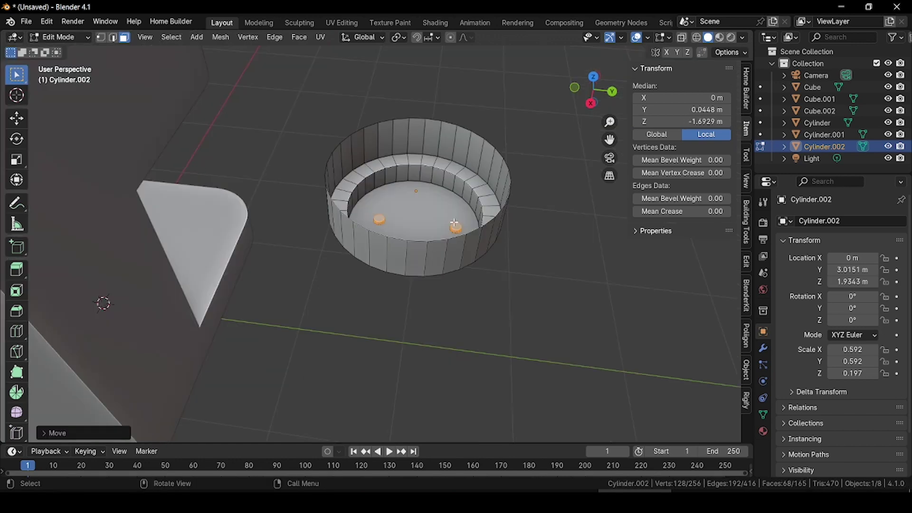
key("s")
key("z")
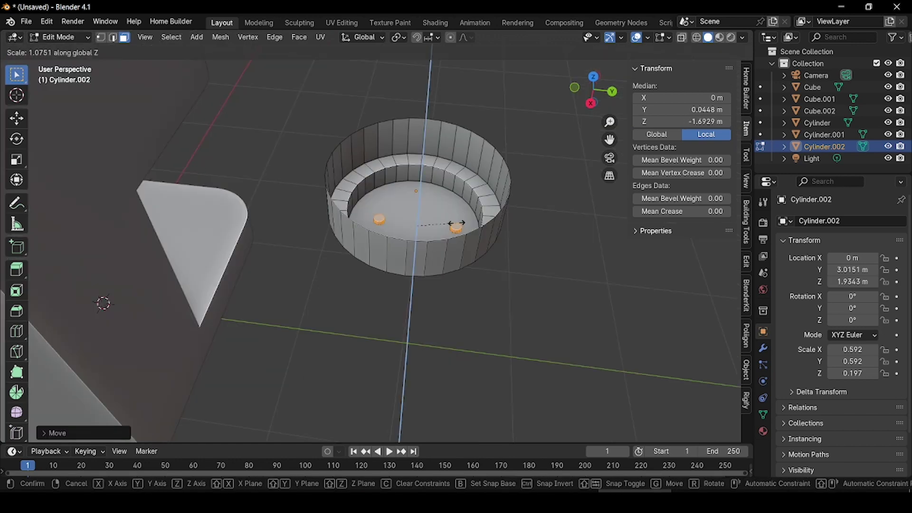
key("g")
left_click(467, 235)
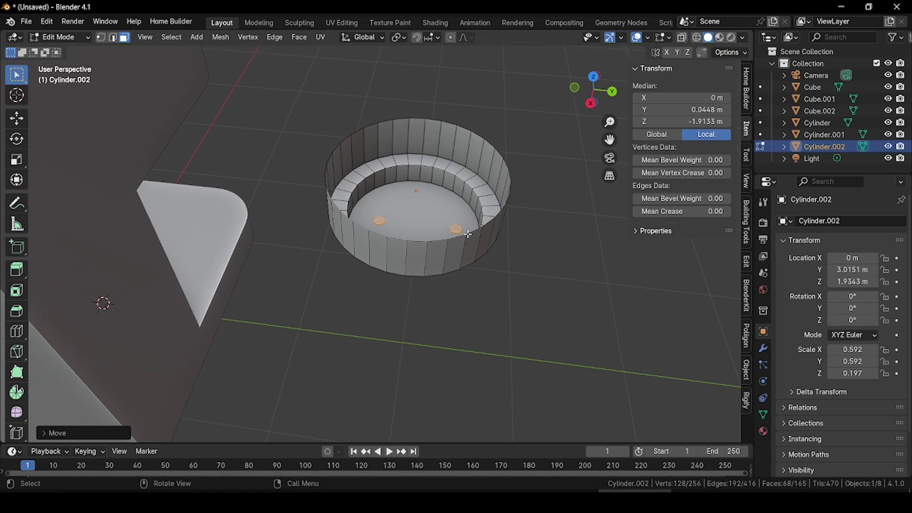
Delete the bottom end faces of both pegs to open them as spouts
middle_click_drag(467, 237, 469, 205)
left_click(390, 187)
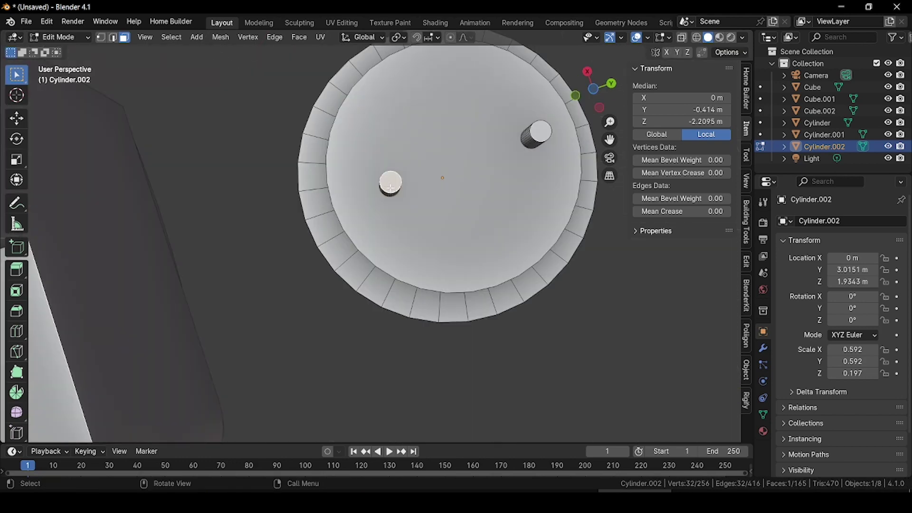
key("x")
left_click(390, 186)
left_click(541, 131)
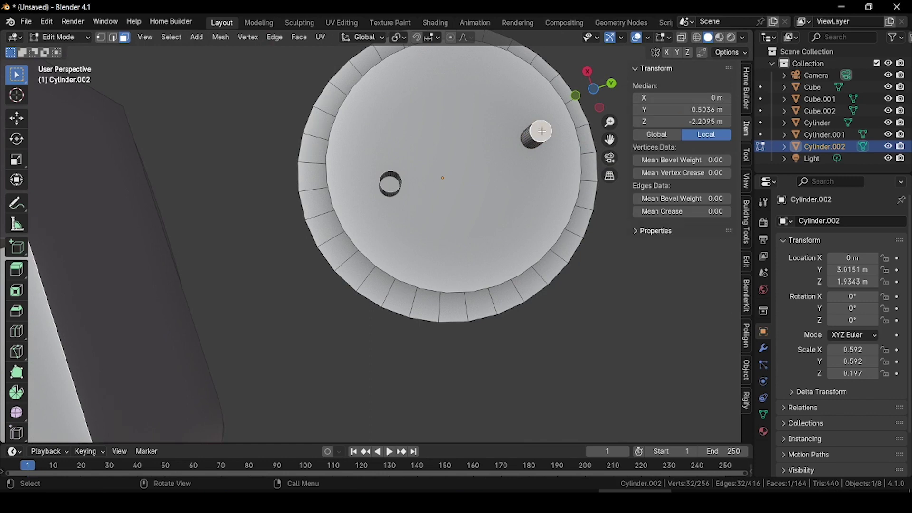
key("x")
left_click(541, 131)
Add two horizontal loop cuts around the bowl's wide upper band, at about 0.51 m and -0.44 m local Z
scroll(541, 131, "down", 3)
middle_click_drag(503, 176, 304, 299)
scroll(370, 238, "down", 3)
left_click(604, 96)
middle_click_drag(354, 266, 354, 222, "ctrl")
key("ctrl+r")
left_click(354, 221)
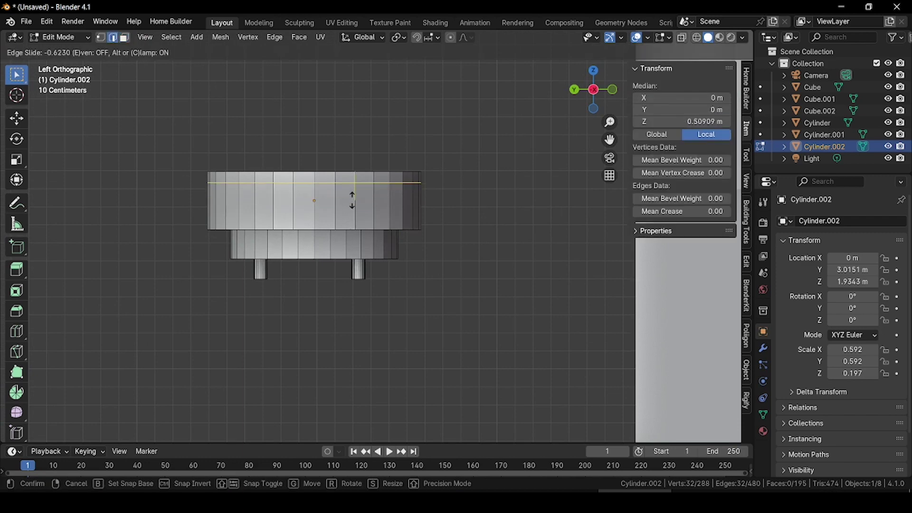
left_click(349, 202)
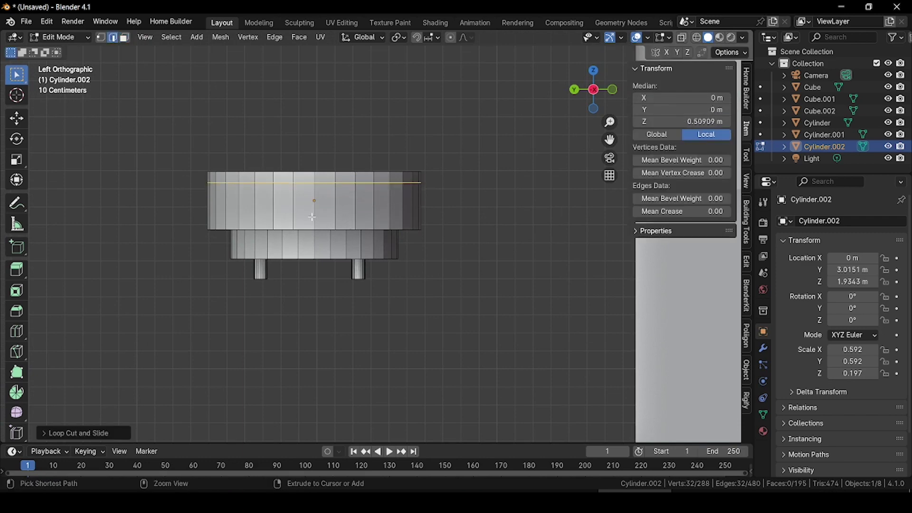
key("ctrl+r")
left_click(318, 221)
left_click(320, 227)
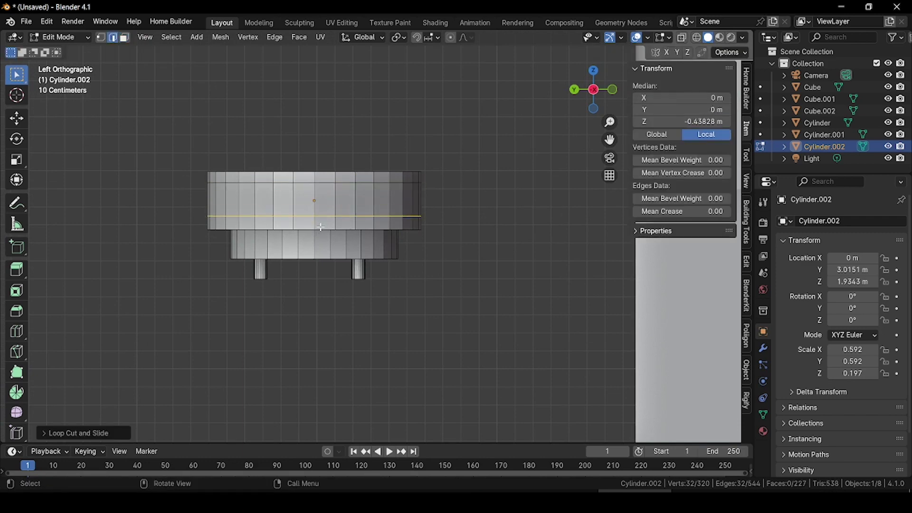
Extrude two adjacent middle-band faces on the bowl's -X side outward as a handle, making the part about 2.07 m long along X
left_click(124, 38)
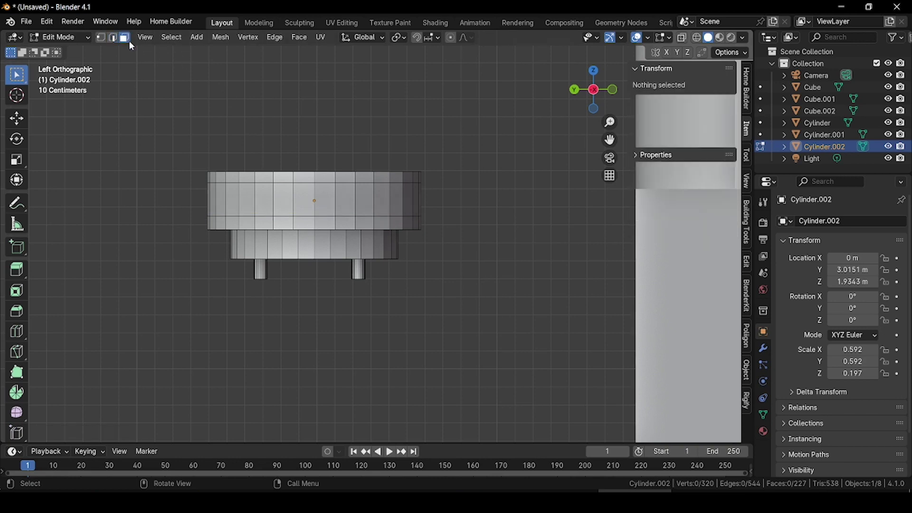
left_click(307, 197)
left_click(327, 205, "shift")
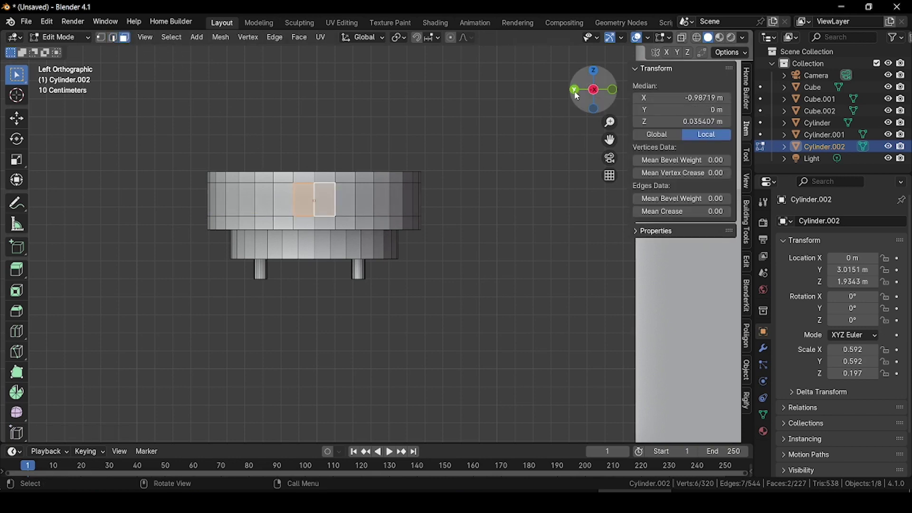
left_click(574, 89)
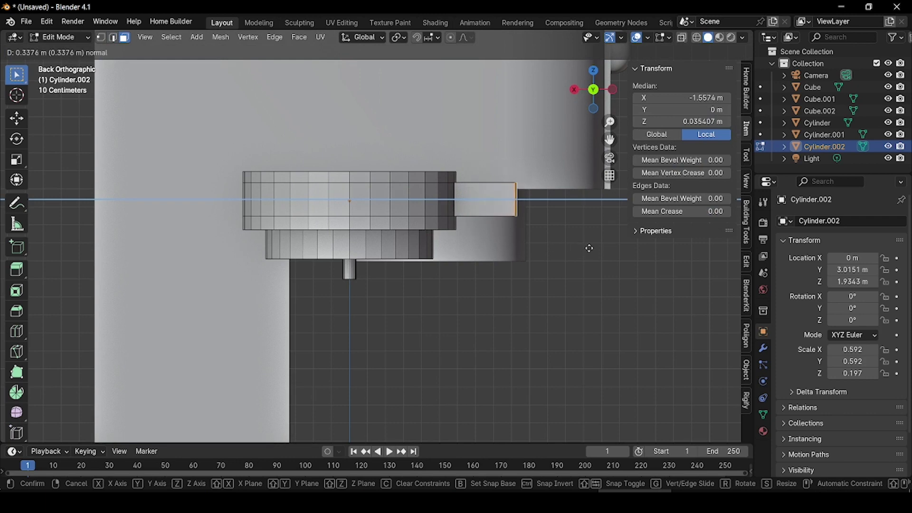
left_click(683, 252)
Return to Object Mode and apply Shade Smooth by Angle to the bowl with its handle
middle_click_drag(494, 248, 397, 298)
left_click(62, 37)
left_click(68, 50)
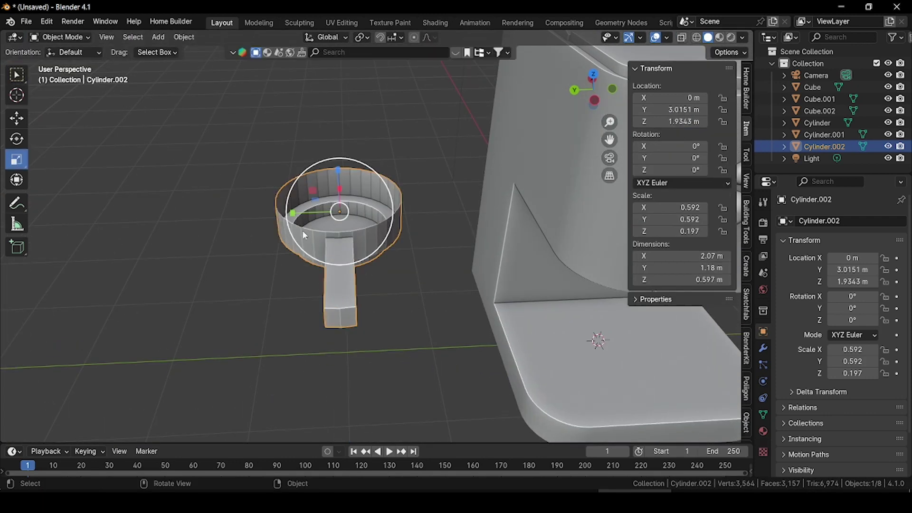
right_click(339, 246)
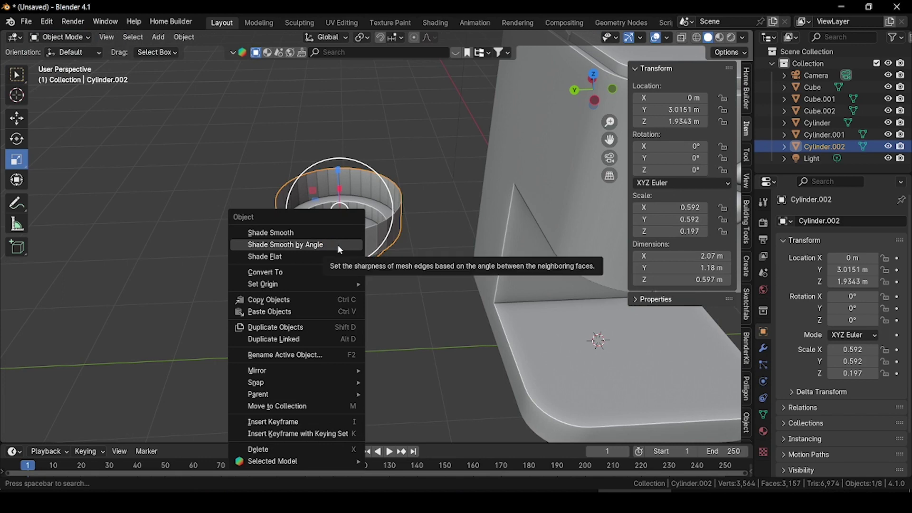
left_click(338, 245)
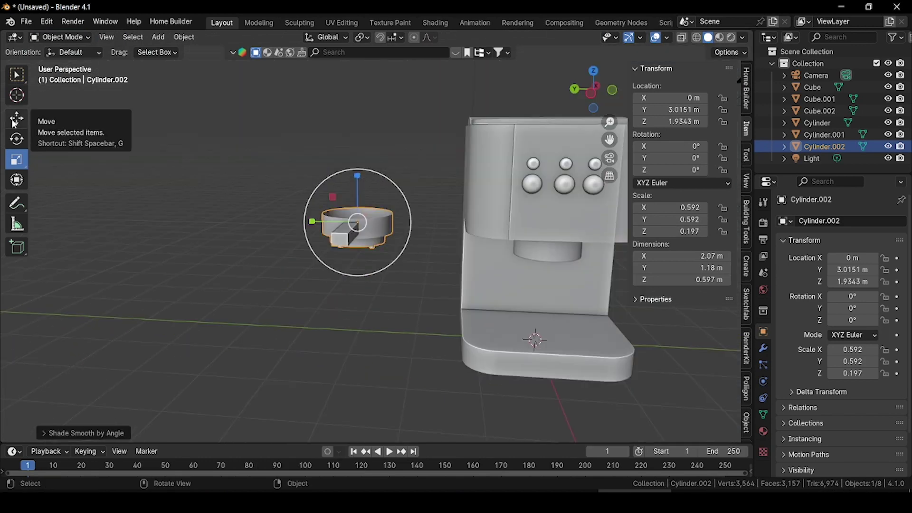
Place the handled bowl under the machine's brew head at about X -0.47, Y 0, Z 1.73 m
left_click(15, 119)
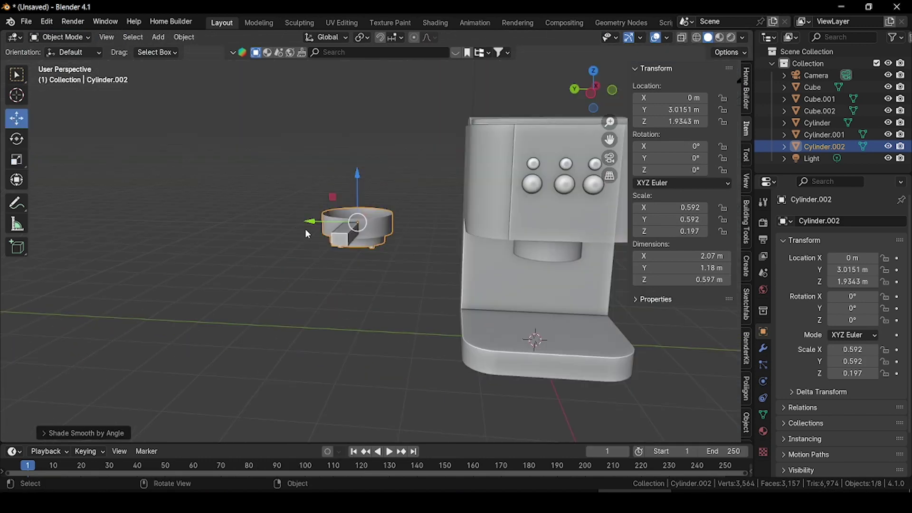
left_click_drag(305, 228, 482, 243)
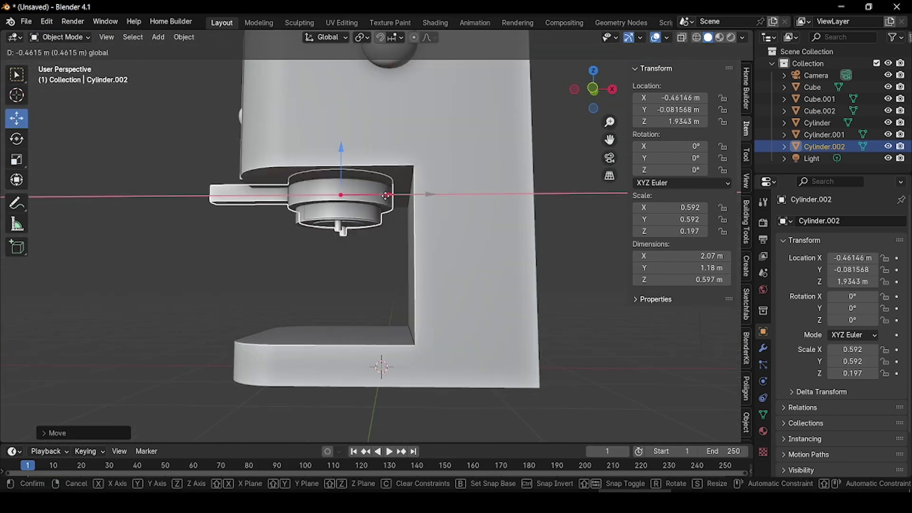
left_click_drag(341, 145, 343, 170)
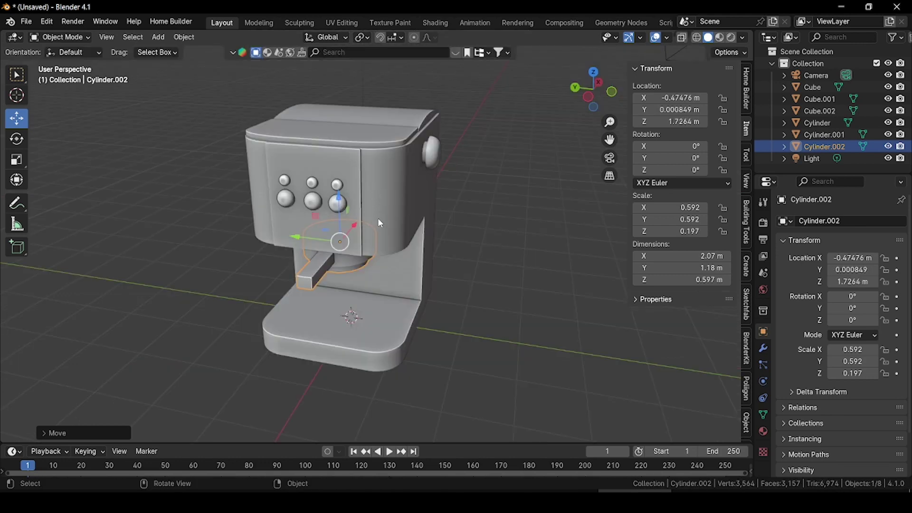
Add a mesh cylinder and move it beside the machine to about Y -2.56 m, Z 2.70 m
mouse_move(378, 223)
middle_mouse_down()
mouse_move(372, 197)
mouse_move(370, 218)
middle_mouse_up()
scroll(362, 240, "down", 3)
key("alt+a")
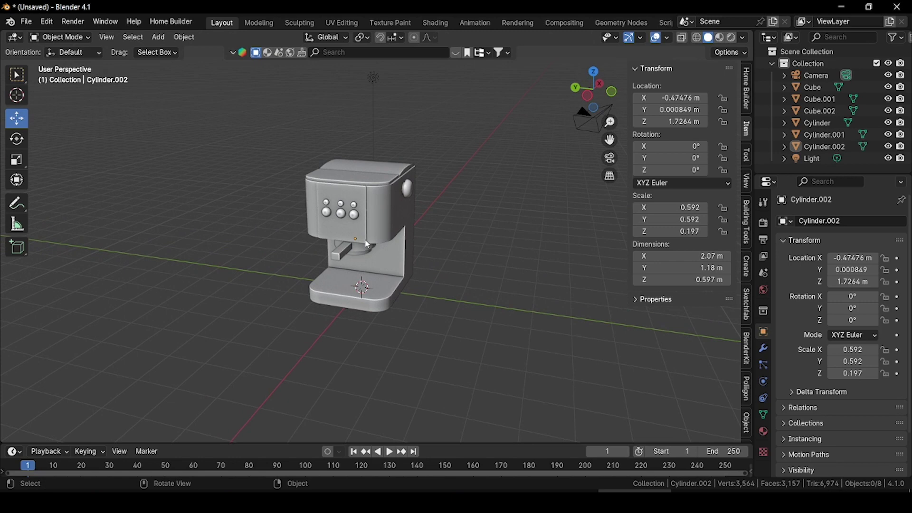
middle_click_drag(369, 244, 439, 276)
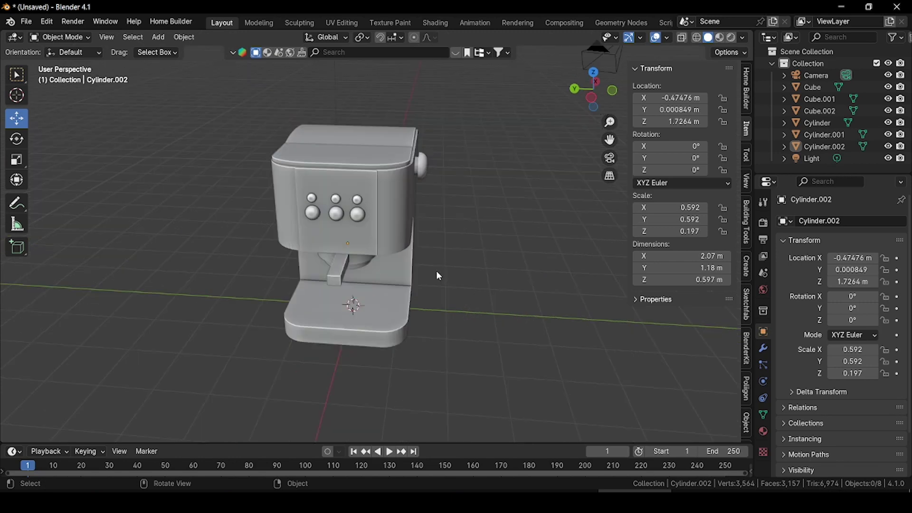
key("shift+a")
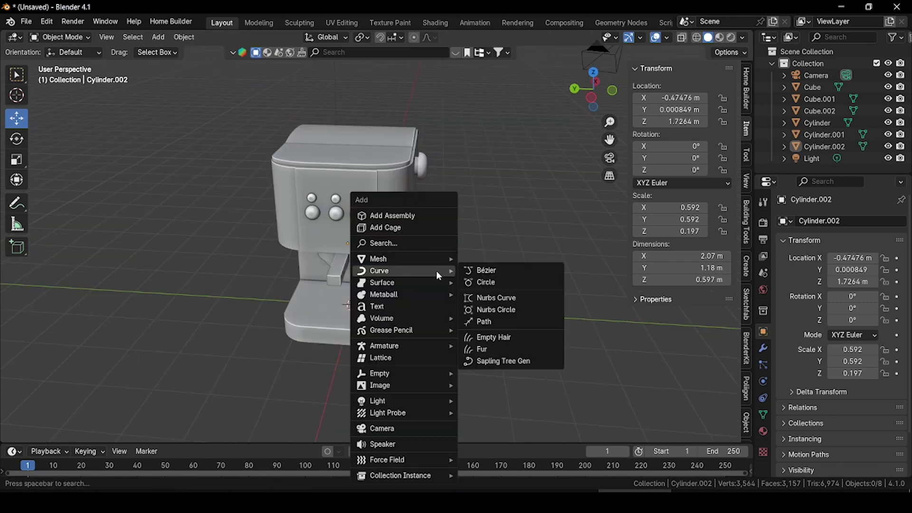
mouse_move(447, 260)
left_click(489, 319)
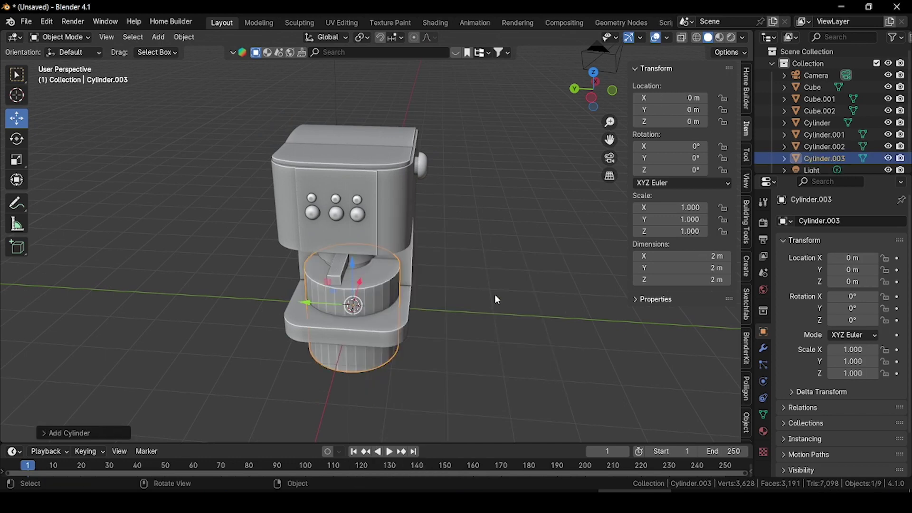
key("g")
key("y")
left_click(591, 279)
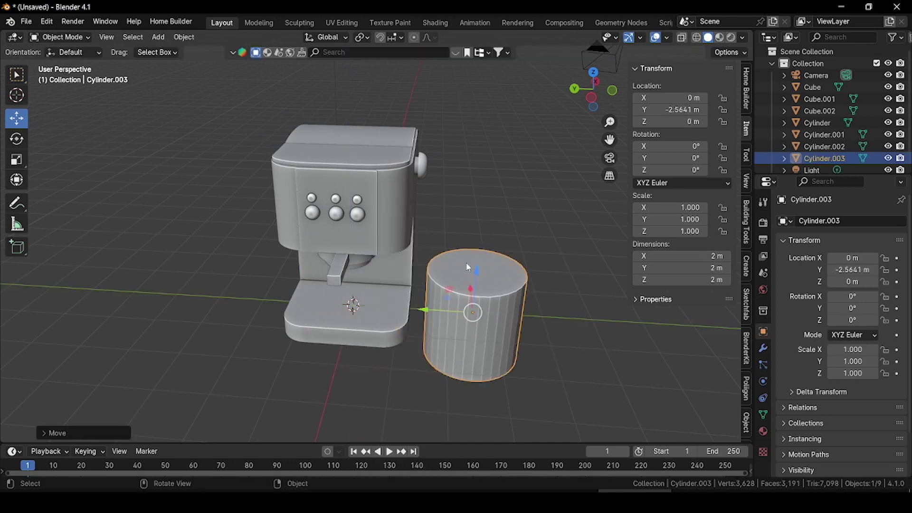
left_click_drag(474, 273, 471, 148)
Shrink the cylinder to scale 0.041 in X and Y and 0.082 in Z, and enlarge its mesh about 1.69 times in Edit Mode
key("s")
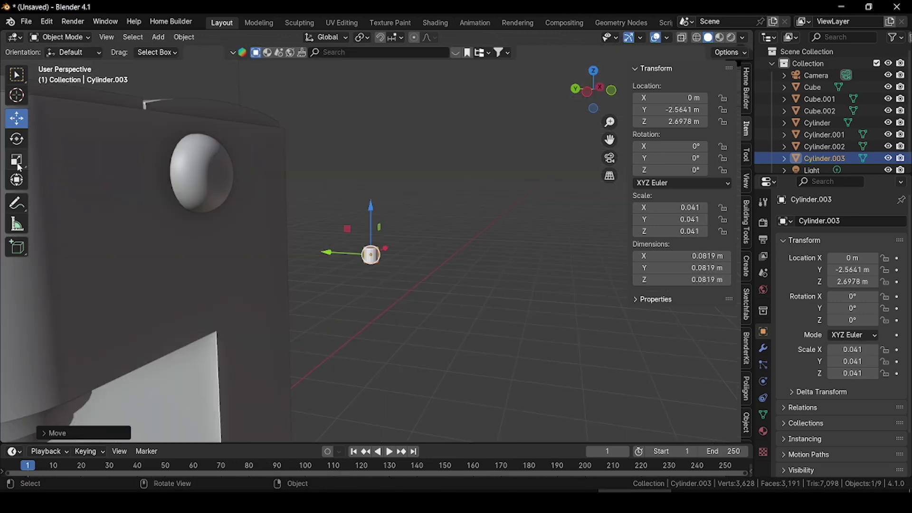
left_click(21, 163)
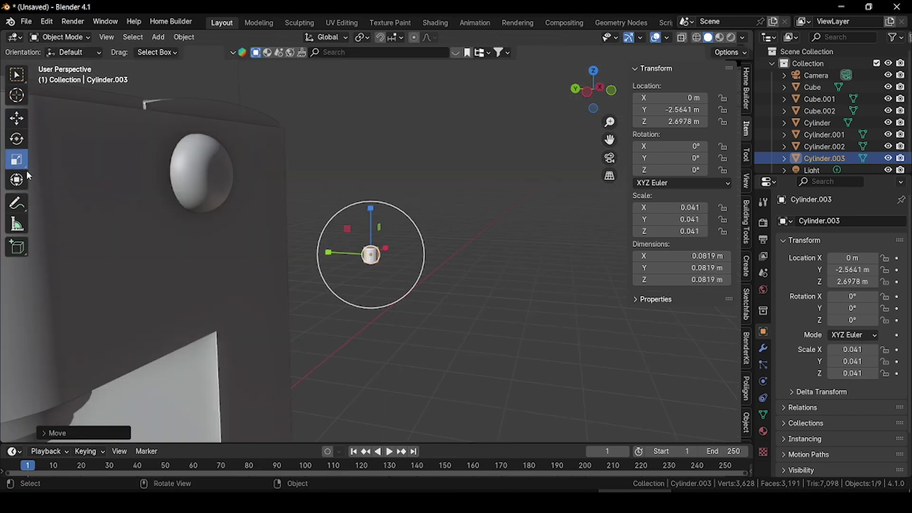
left_click_drag(369, 209, 381, 167)
left_click(71, 37)
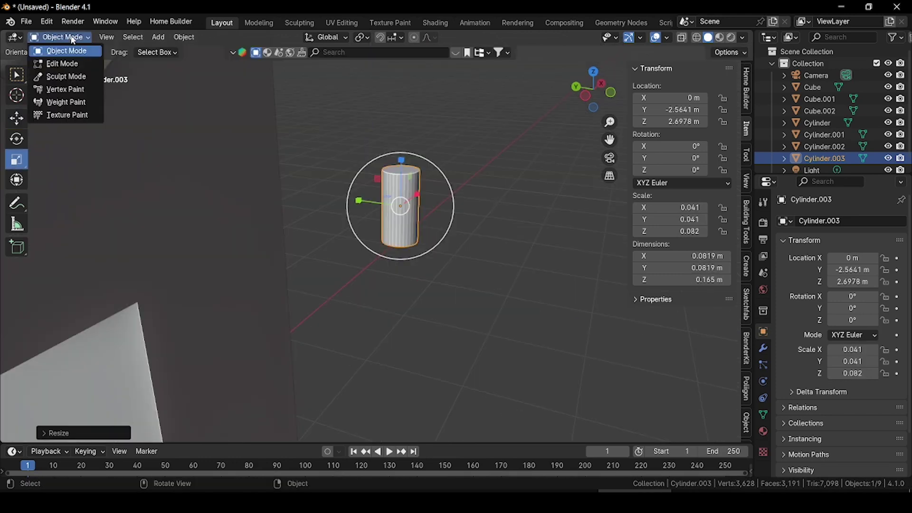
left_click(56, 64)
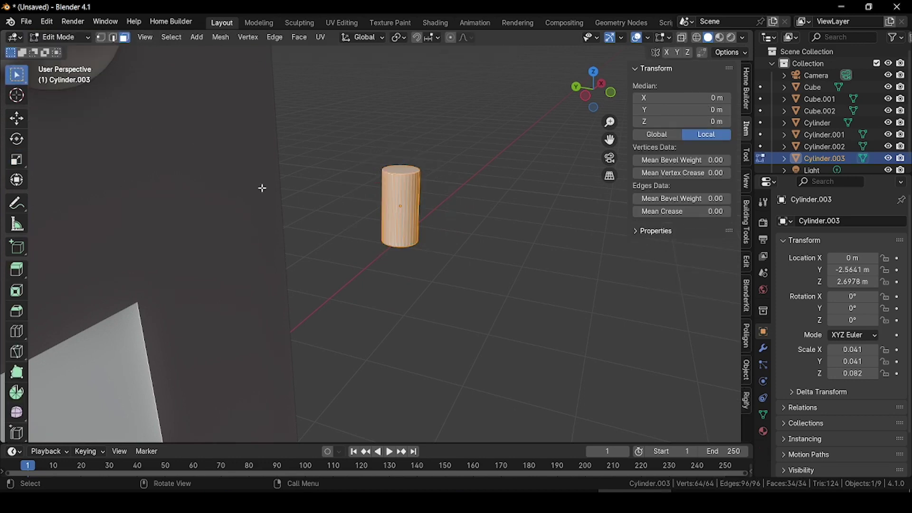
scroll(261, 187, "down", 4)
key("s")
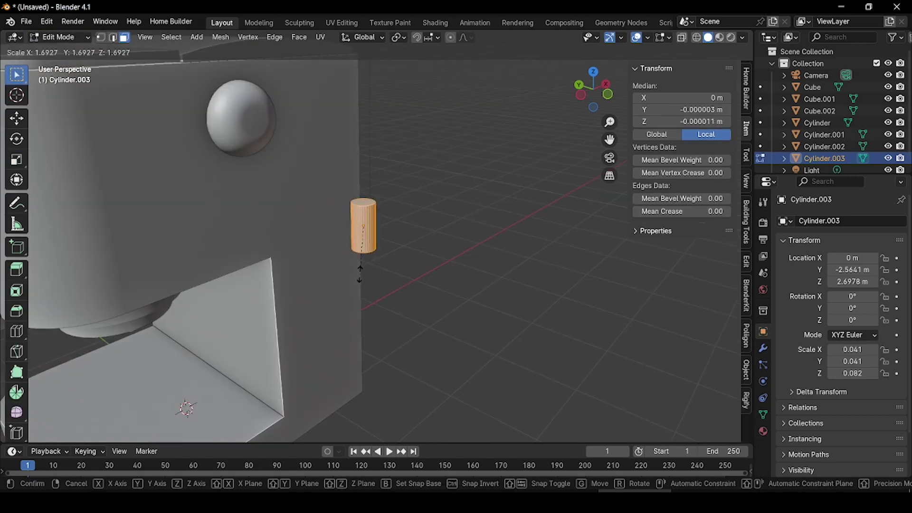
left_click(360, 271)
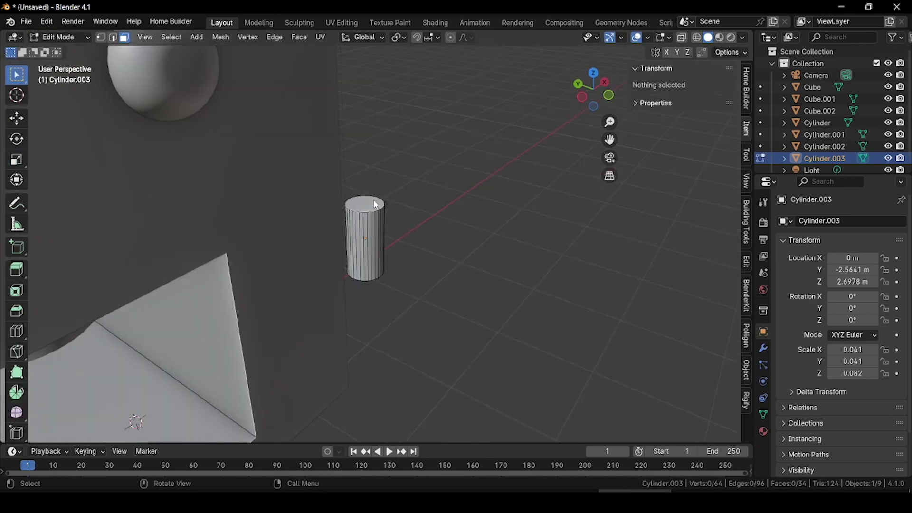
Inset the small cylinder's upper cap and extrude it up as a narrower collar to about 2.40 m local Z
left_click(375, 203)
key("i")
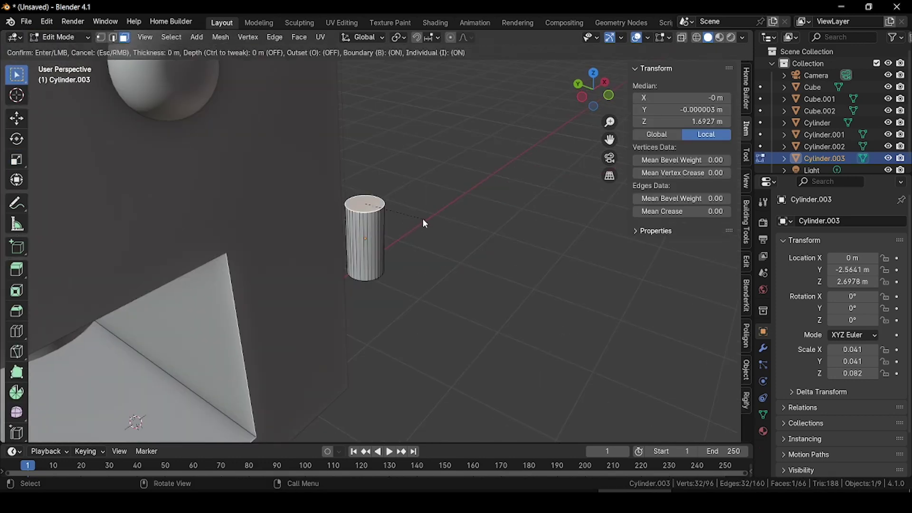
left_click(417, 219)
key("e")
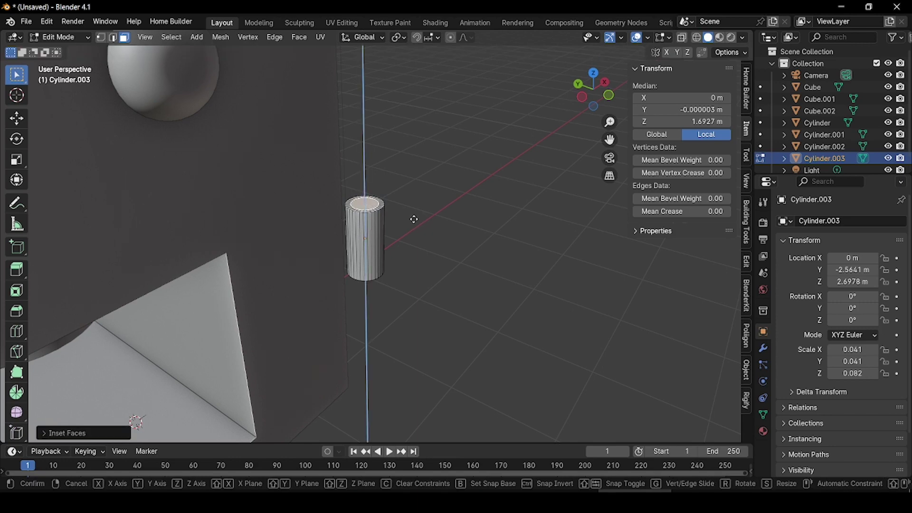
left_click(413, 207)
Bevel the collar into a dome with 10 segments and extrude its small central top face upward as a thin stem
key("ctrl+b")
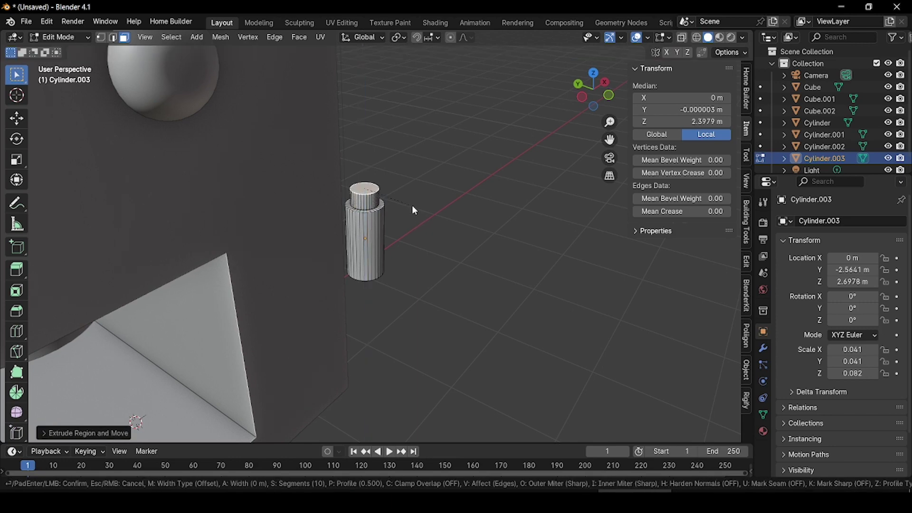
left_click(420, 215)
middle_click_drag(420, 216, 408, 235)
scroll(407, 236, "up", 2)
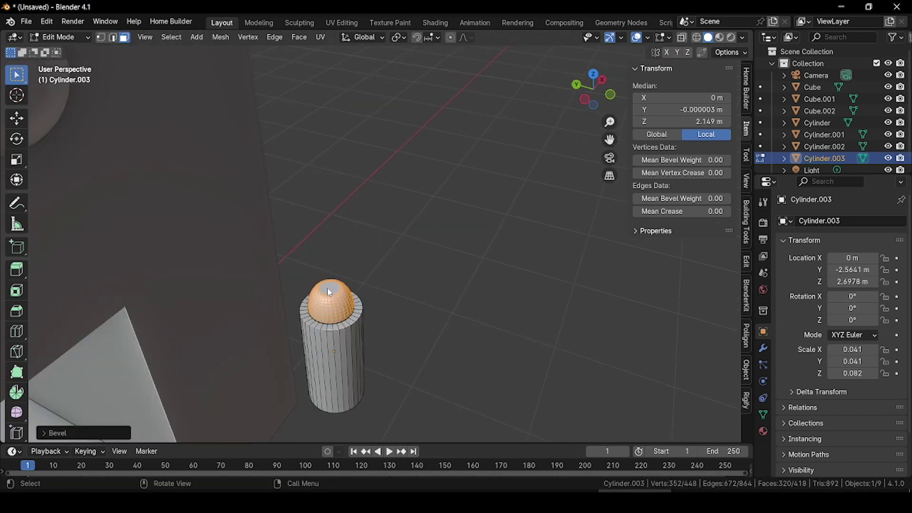
left_click(330, 292)
key("e")
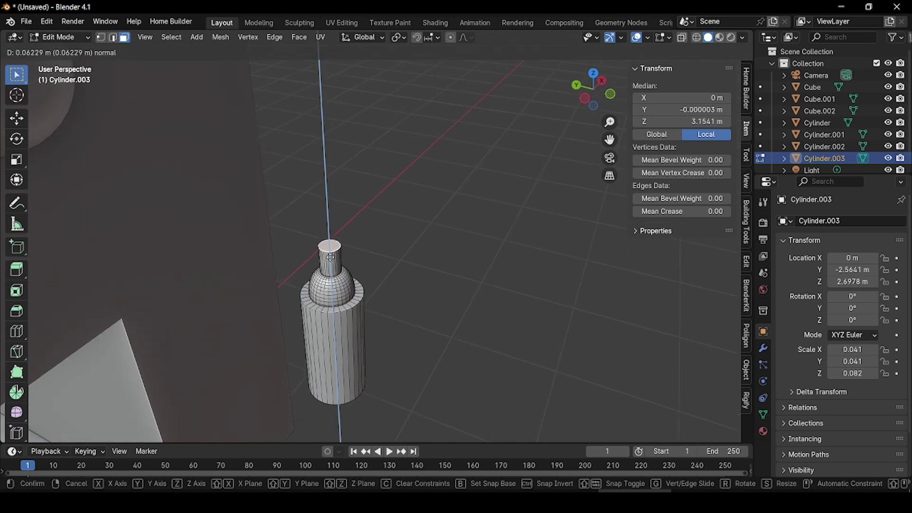
left_click(331, 228)
Inset the cylinder's lower cap by about 0.166 m and extrude it down as a long tube to about -6.82 m local Z
middle_click_drag(330, 228, 380, 227)
left_click(376, 218)
key("i")
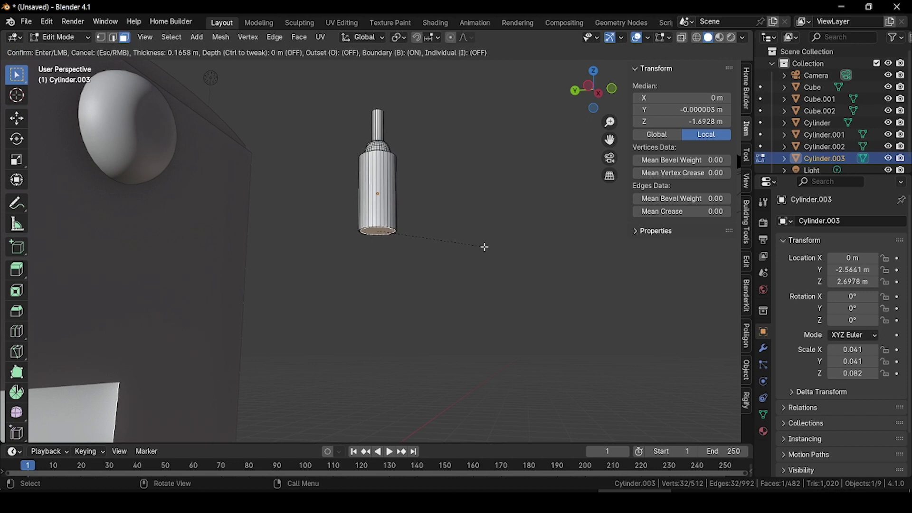
left_click(483, 247)
key("e")
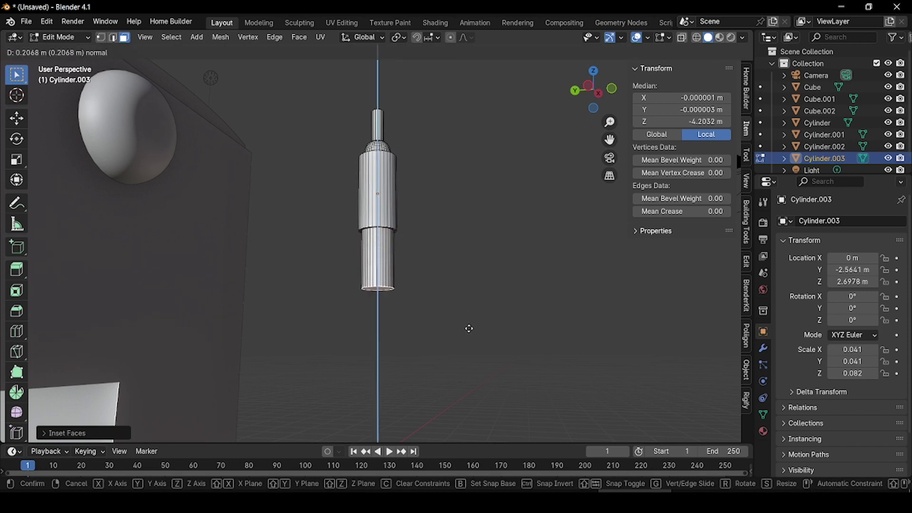
left_click(468, 342)
middle_click_drag(468, 342, 380, 220)
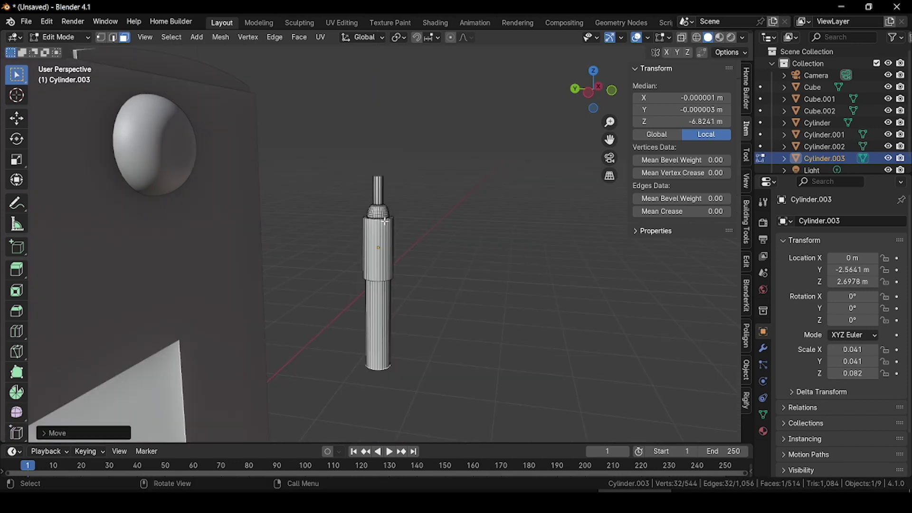
In Object Mode, place the steam wand beside the brew head at about X -0.51, Y -0.73, Z 1.80 m and tilt it
left_click(74, 39)
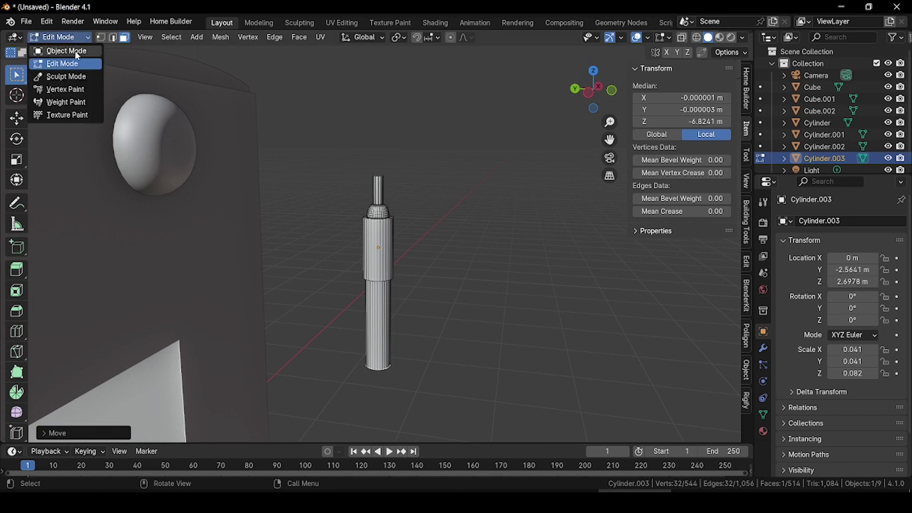
left_click(61, 49)
scroll(340, 243, "down", 5)
left_click_drag(339, 237, 186, 238)
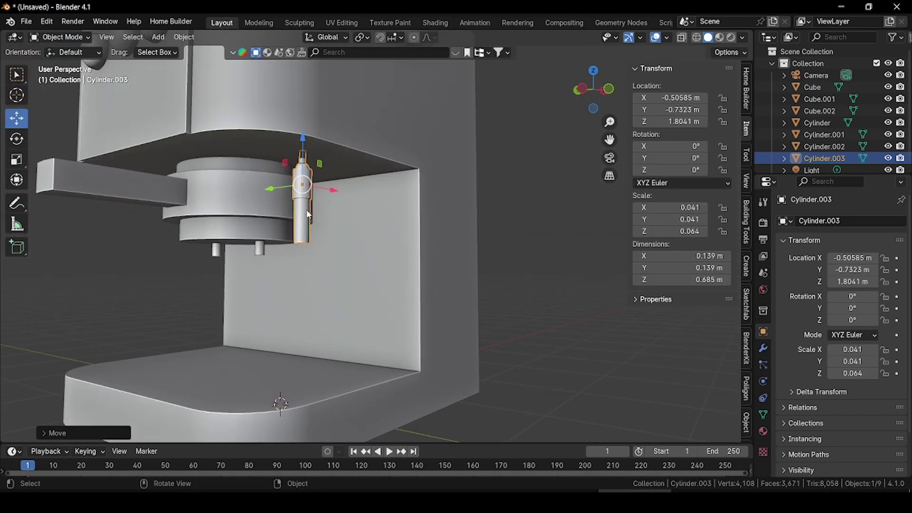
key("r")
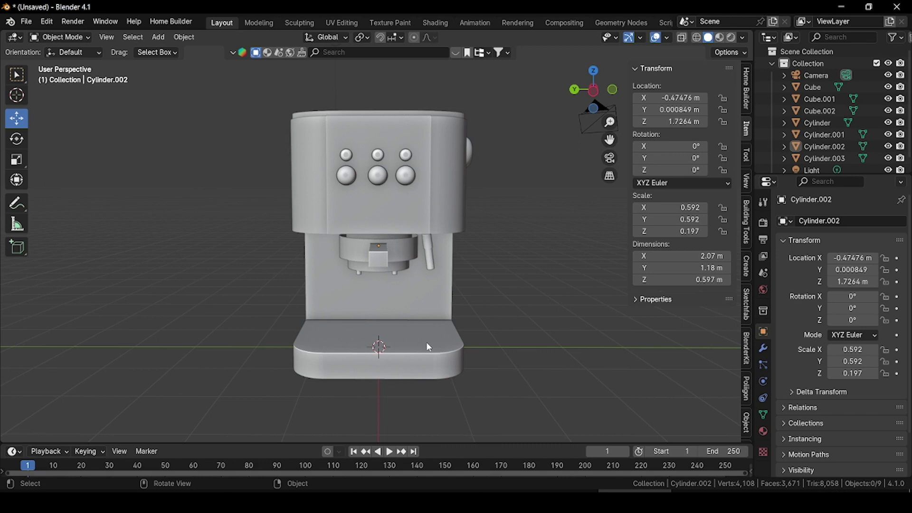
Add a cube and shape it into a thin tray about 1.41 × 2.27 × 0.072 m on the machine's base, centred near Z 0.36 m
key("shift+a")
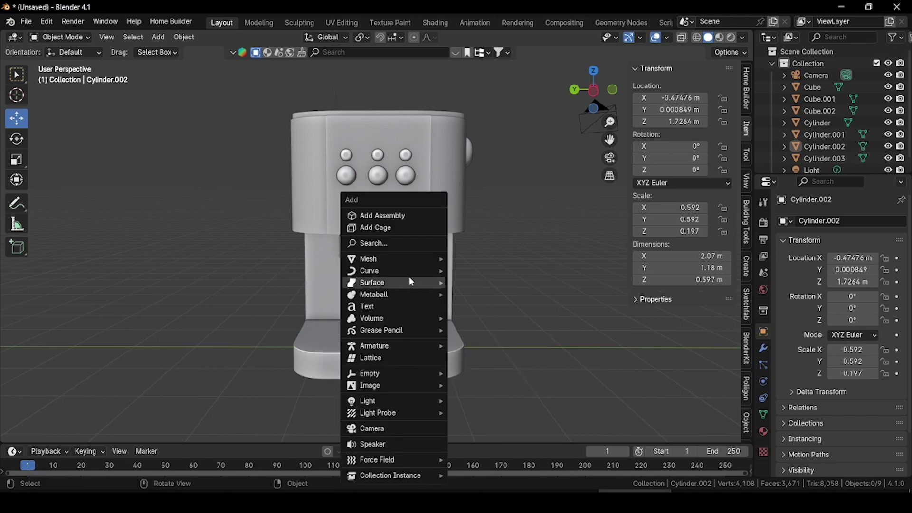
mouse_move(425, 259)
left_click(470, 270)
left_click(16, 159)
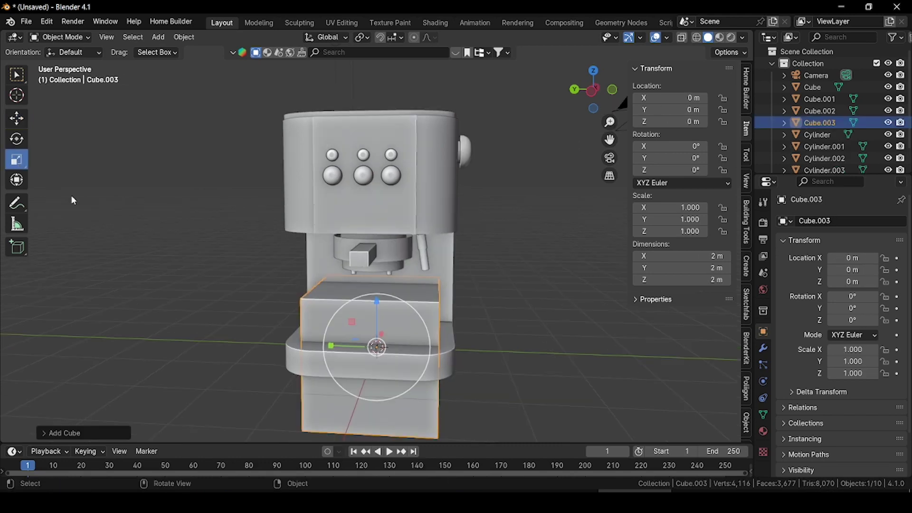
left_click_drag(379, 306, 378, 343)
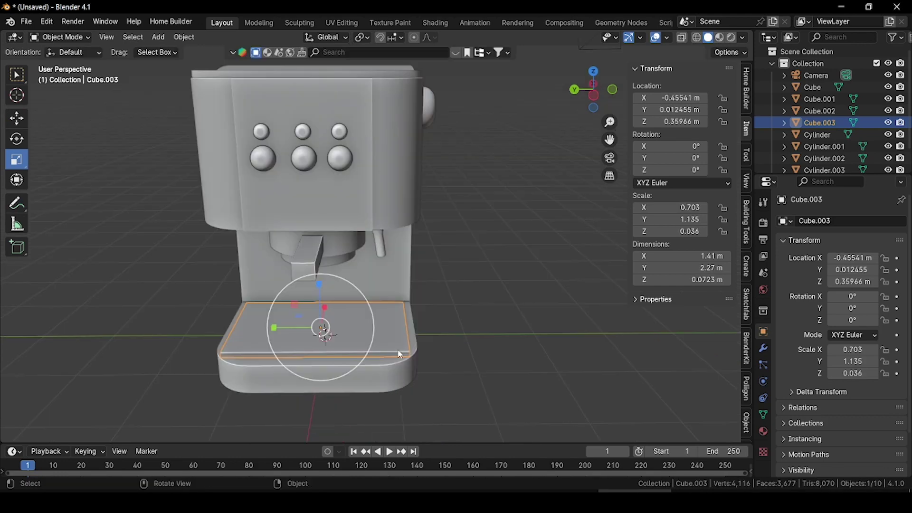
Round the tray's two front vertical corner edges with a 10-segment bevel
scroll(396, 356, "up", 3)
left_click(61, 37)
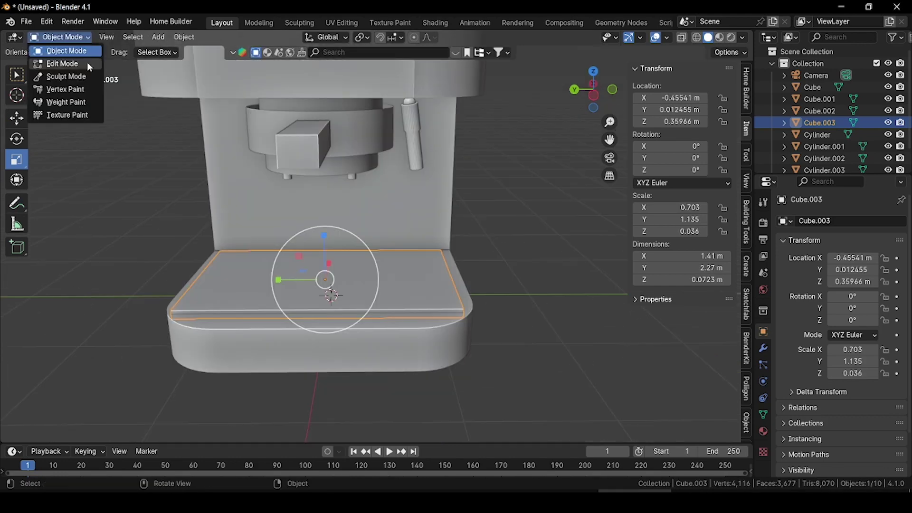
left_click(86, 62)
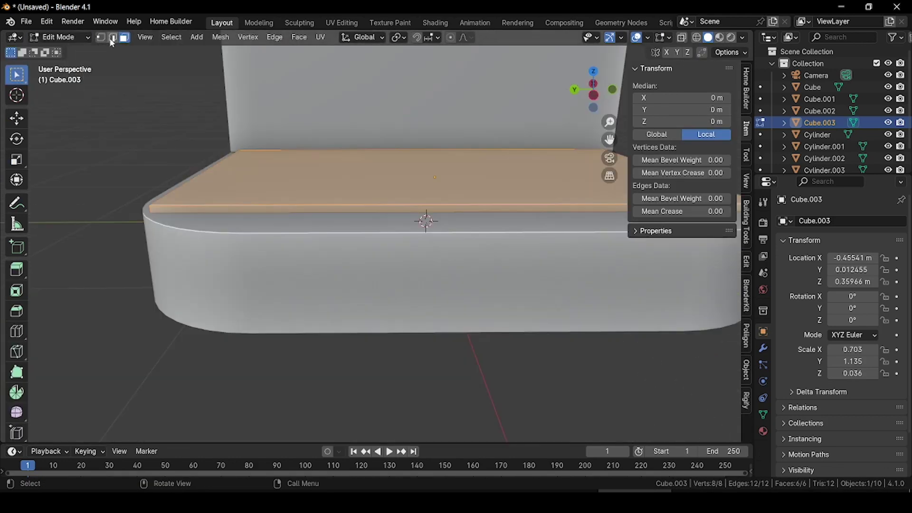
left_click(112, 37)
left_click(399, 231)
scroll(399, 229, "down", 3)
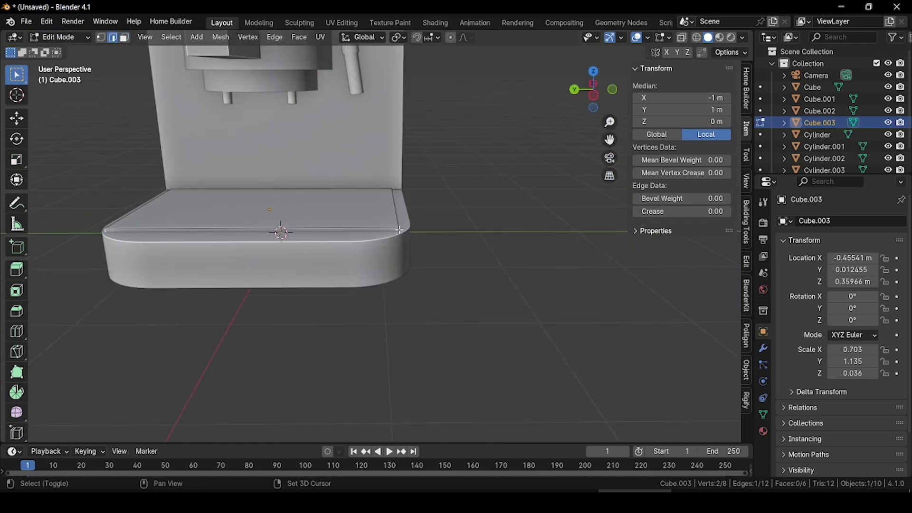
left_click(405, 236, "shift")
middle_click_drag(419, 244, 398, 267)
key("ctrl+b")
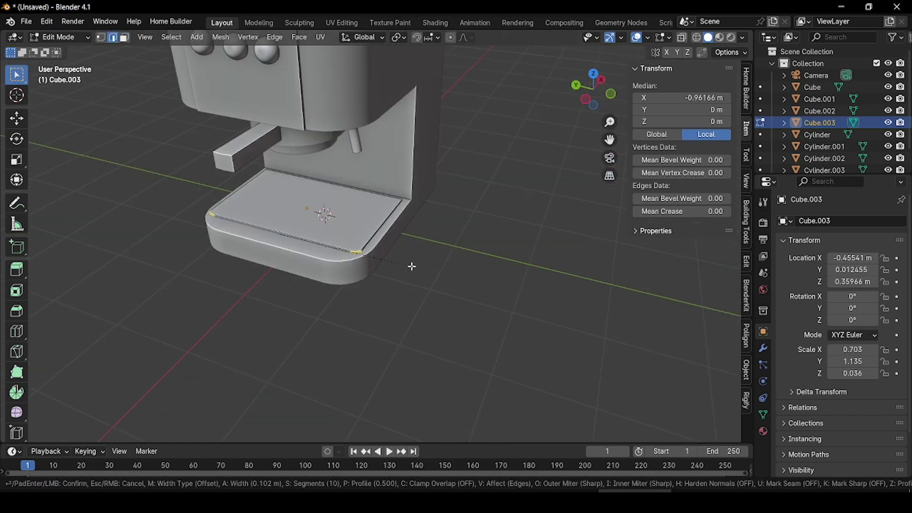
left_click(421, 265)
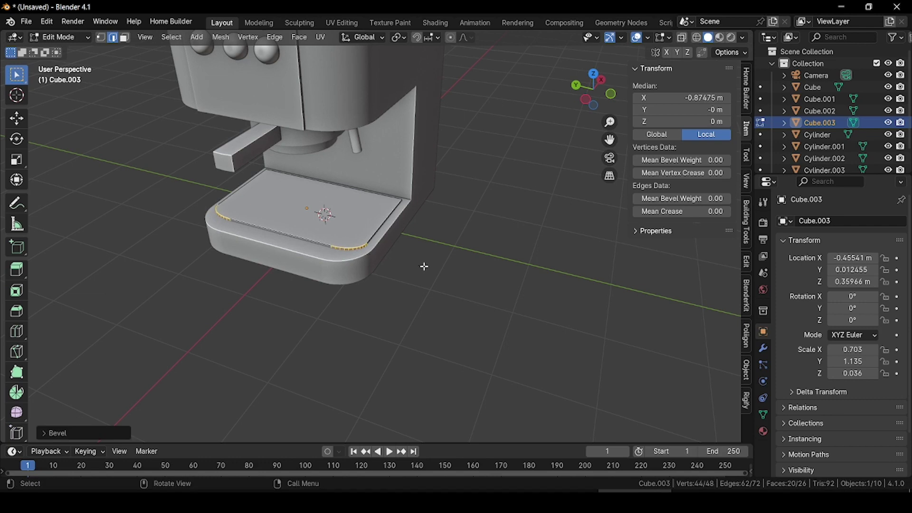
Return to Object Mode and apply Shade Smooth by Angle to the tray
left_click(60, 37)
left_click(62, 46)
right_click(378, 220)
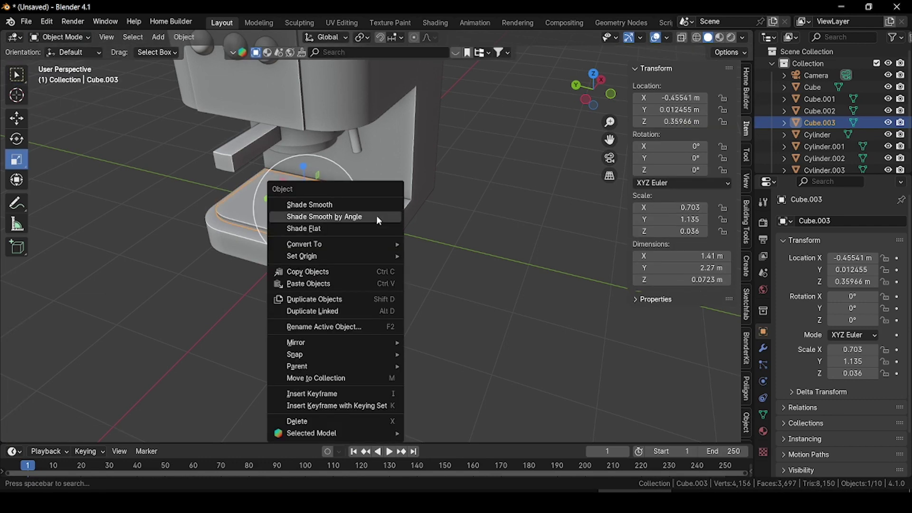
left_click(379, 220)
scroll(394, 240, "down", 6)
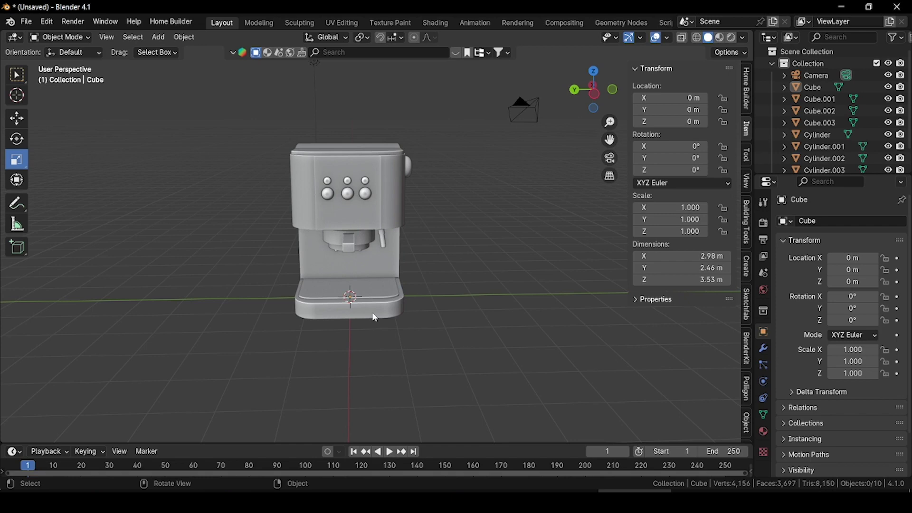
Paste the two copied mugs and move them along X onto the tray beneath the brew head
key("ctrl+v")
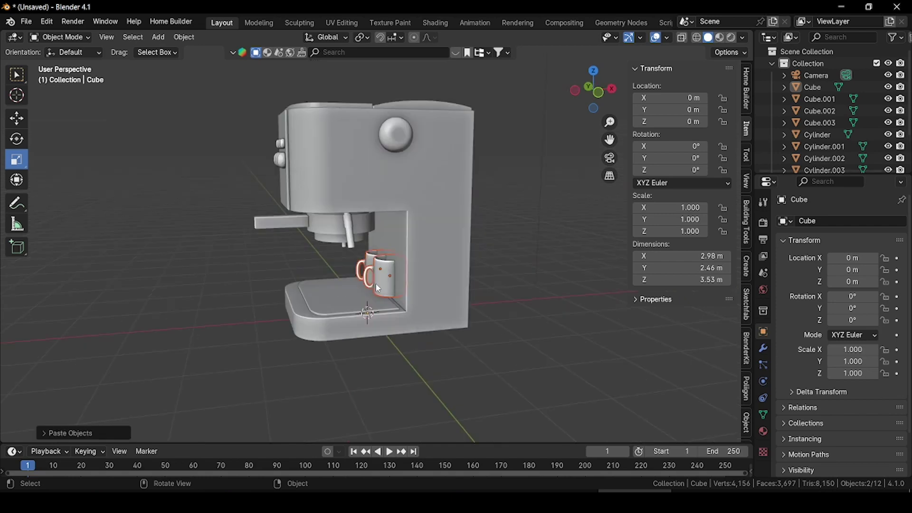
key("g")
key("x")
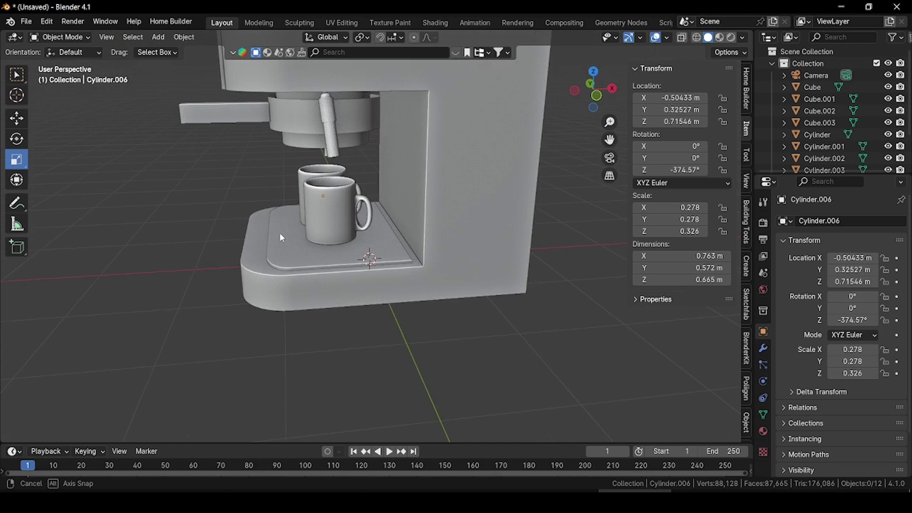
middle_click_drag(282, 238, 437, 219)
scroll(358, 187, "down", 4)
middle_click_drag(358, 187, 292, 256, "shift")
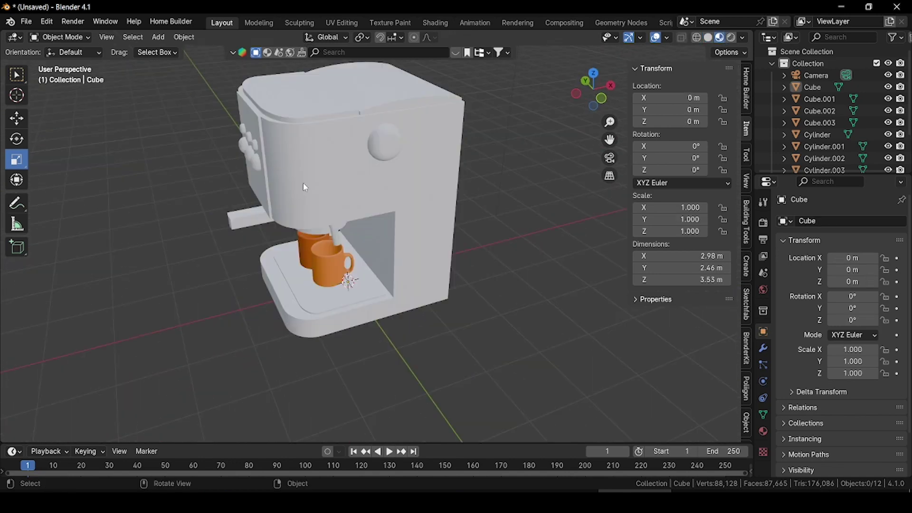
Select the coffee machine body and change its material's base colour to red
left_click(303, 183)
left_click(62, 38)
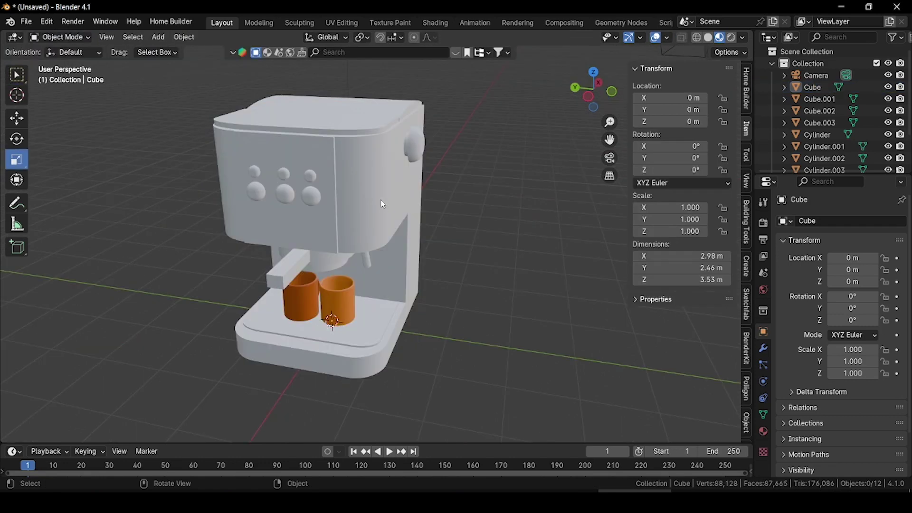
left_click(384, 204)
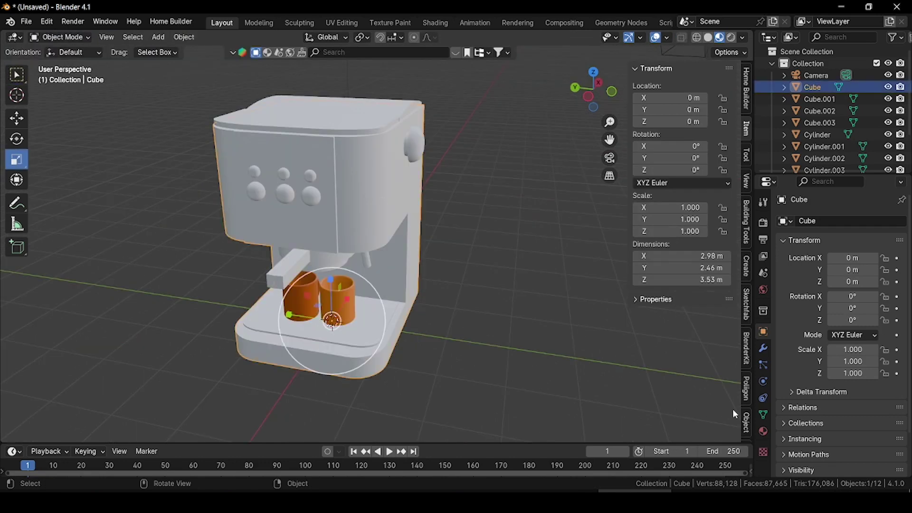
left_click(763, 431)
left_click(857, 366)
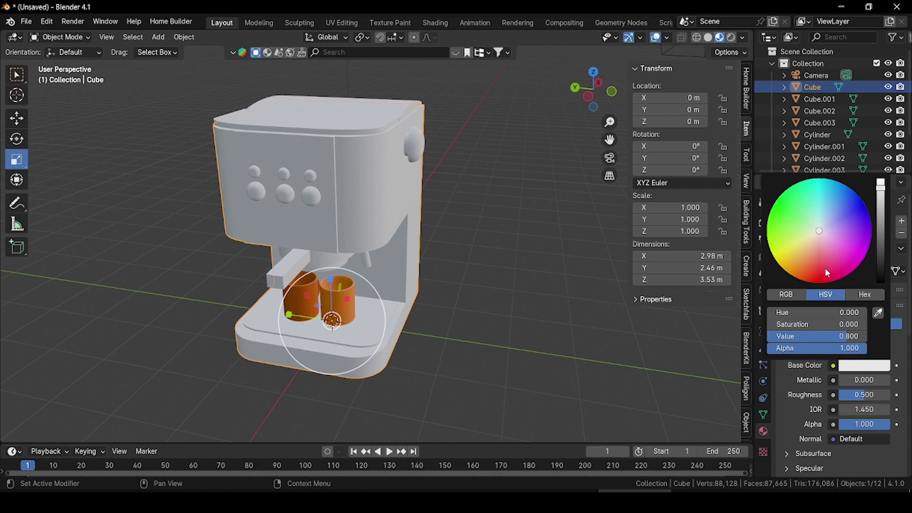
left_click_drag(827, 273, 819, 286)
Assign a new grey material with Metallic 0.486 and Roughness 0.399 to the faces of the three large front buttons
left_click(59, 37)
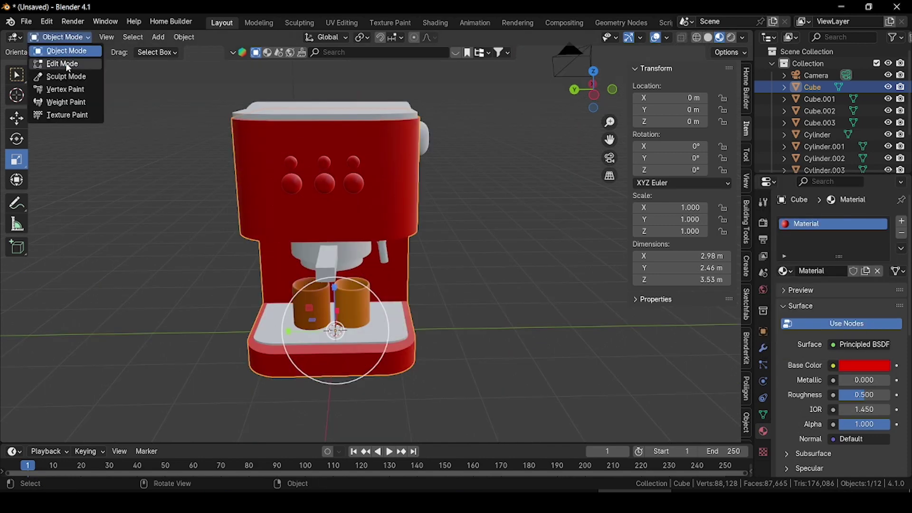
left_click(68, 65)
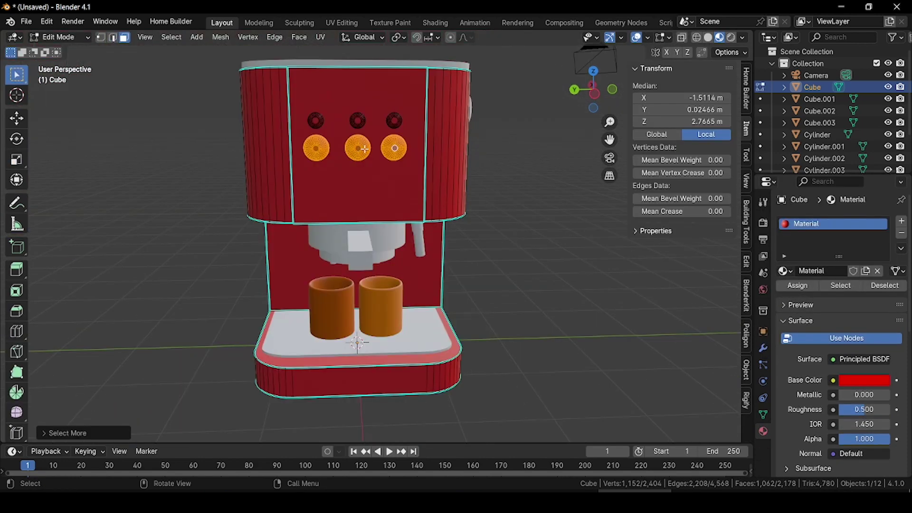
middle_click_drag(364, 148, 382, 153)
left_click(901, 221)
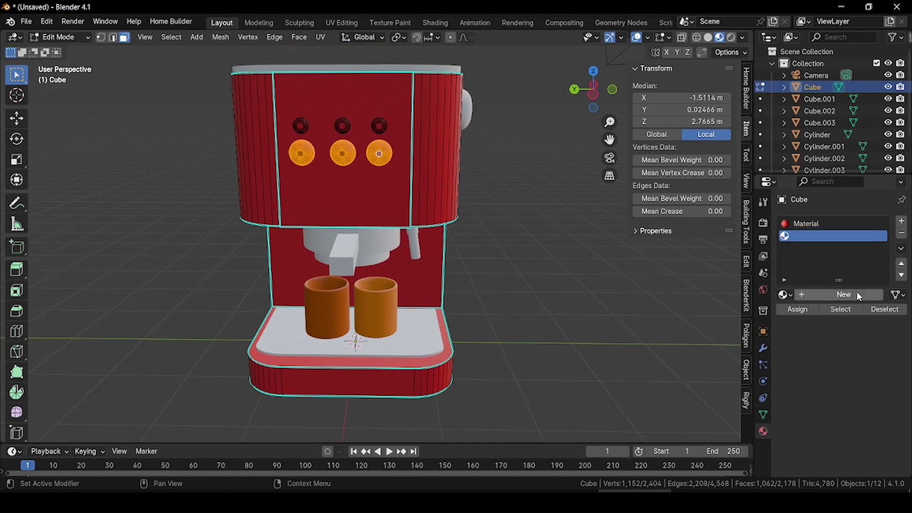
left_click(843, 295)
left_click(847, 404)
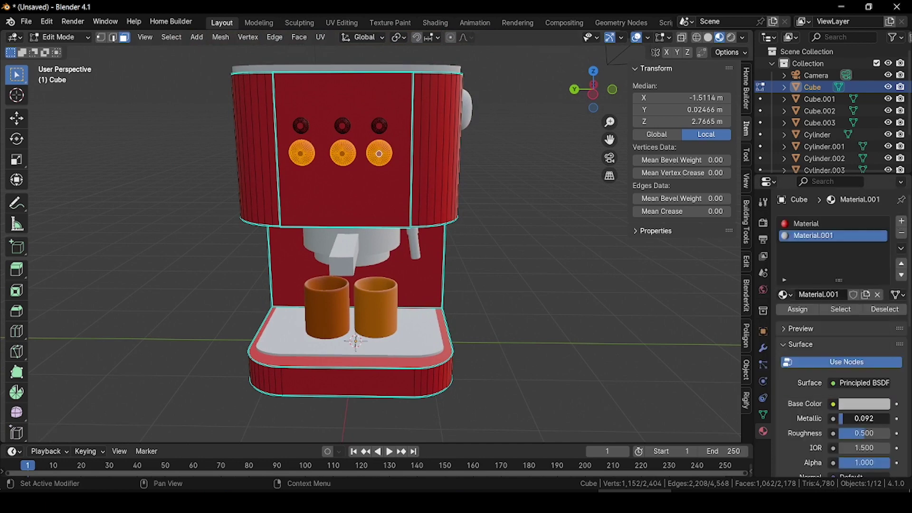
left_click_drag(841, 418, 864, 433)
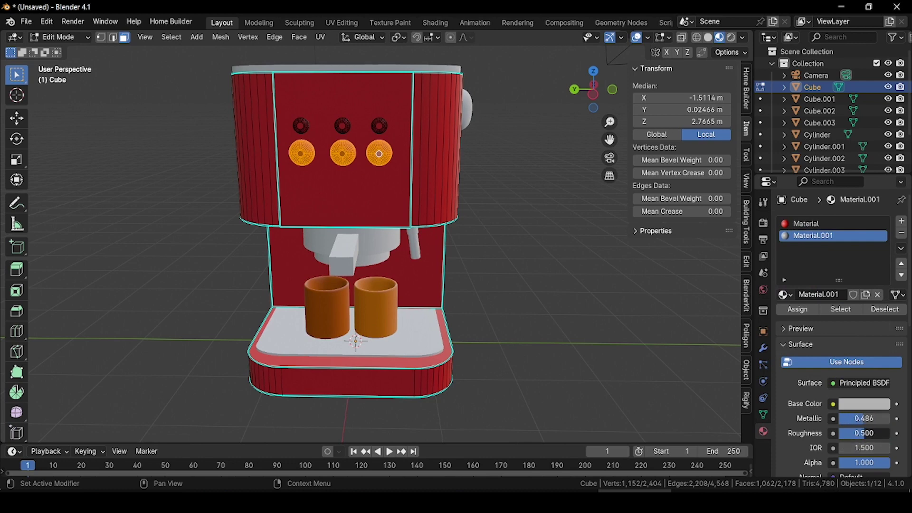
left_click(794, 311)
key("Tab")
middle_click_drag(324, 229, 348, 182)
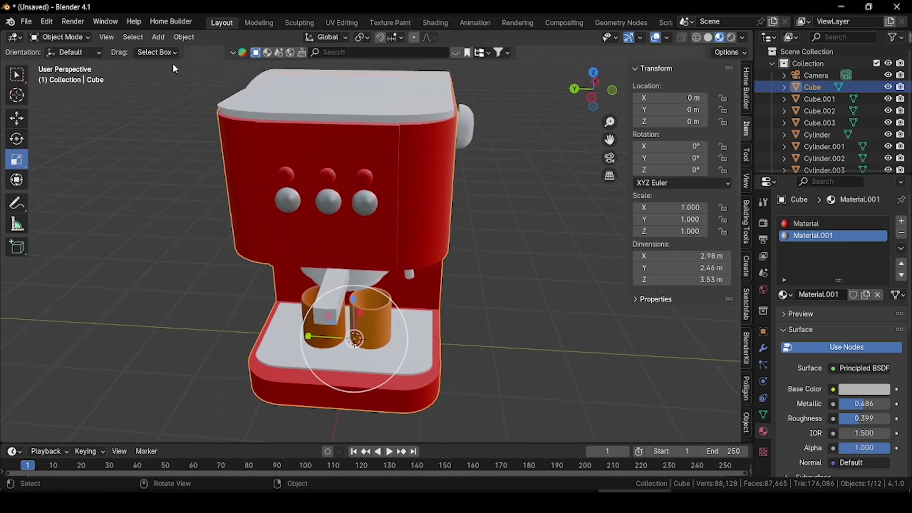
Create a new green material and assign it to the faces of the three small upper buttons on the machine's front
left_click(65, 37)
left_click(66, 63)
scroll(252, 181, "up", 4)
left_click(252, 163)
key("ctrl+KP_Add")
key("ctrl+KP_Add")
key("ctrl+KP_Add")
key("ctrl+KP_Add")
key("ctrl+KP_Add")
key("ctrl+KP_Add")
key("ctrl+KP_Add")
key("ctrl+KP_Add")
key("ctrl+KP_Add")
key("ctrl+KP_Add")
key("ctrl+KP_Add")
key("ctrl+KP_Add")
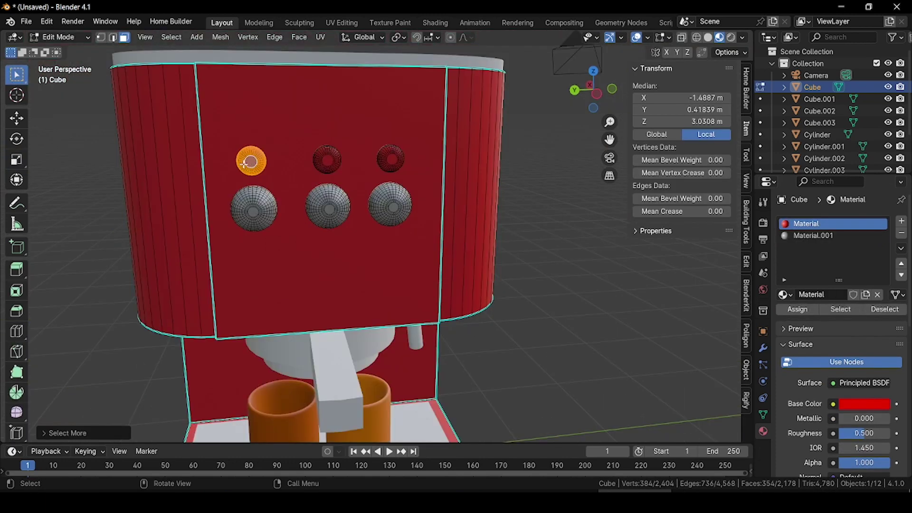
left_click(901, 221)
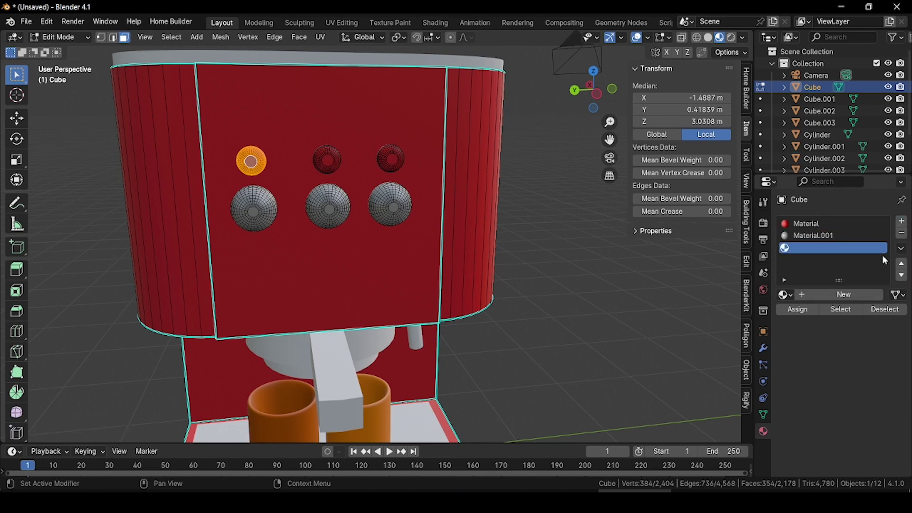
left_click(846, 296)
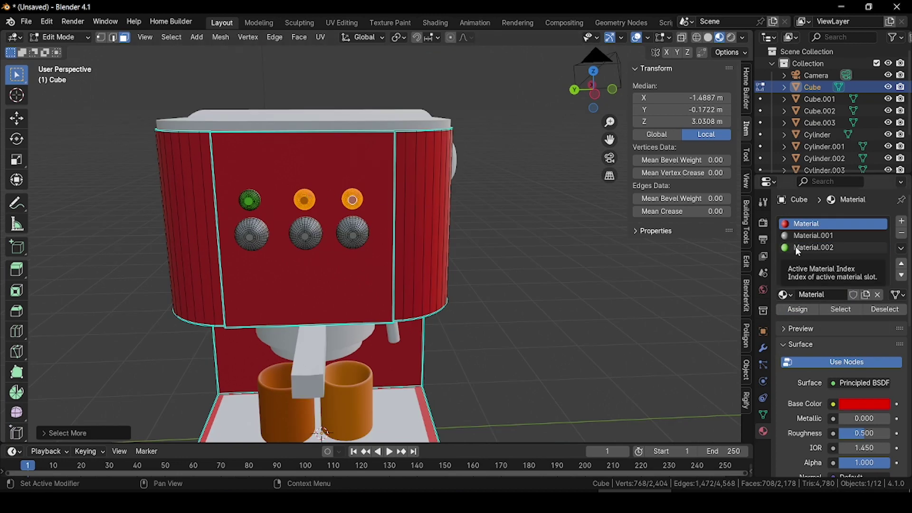
left_click(813, 247)
left_click(802, 310)
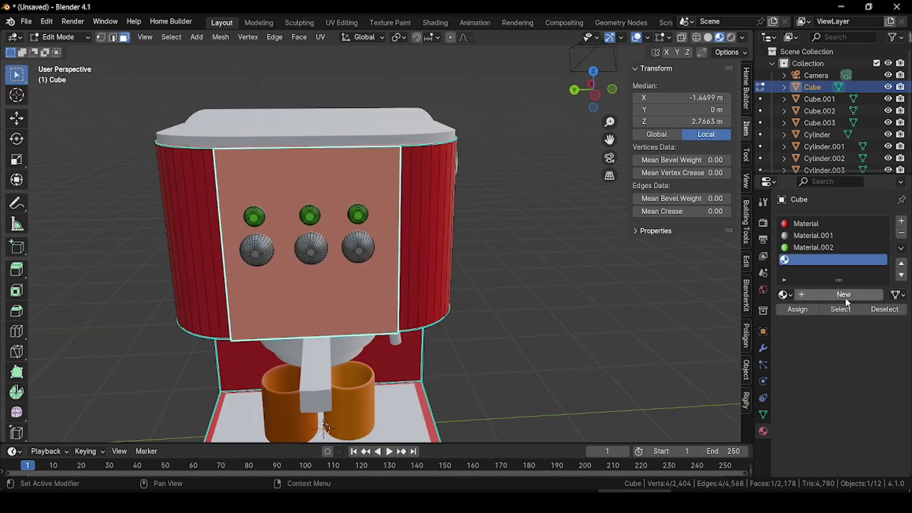
Assign a new white material with Metallic 0.569 and Roughness 0.225 to the front panel face behind the buttons
left_click(863, 403)
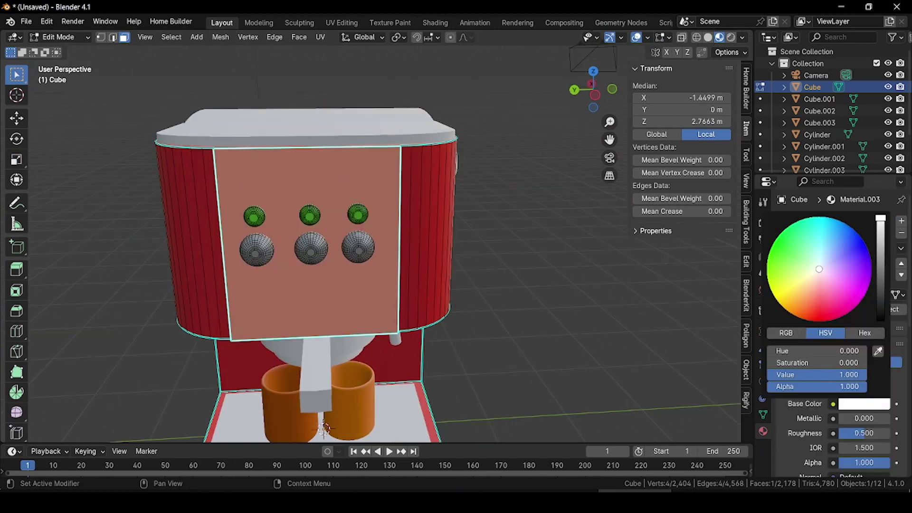
mouse_move(841, 419)
left_mouse_down()
mouse_move(868, 418)
mouse_move(849, 433)
left_mouse_up()
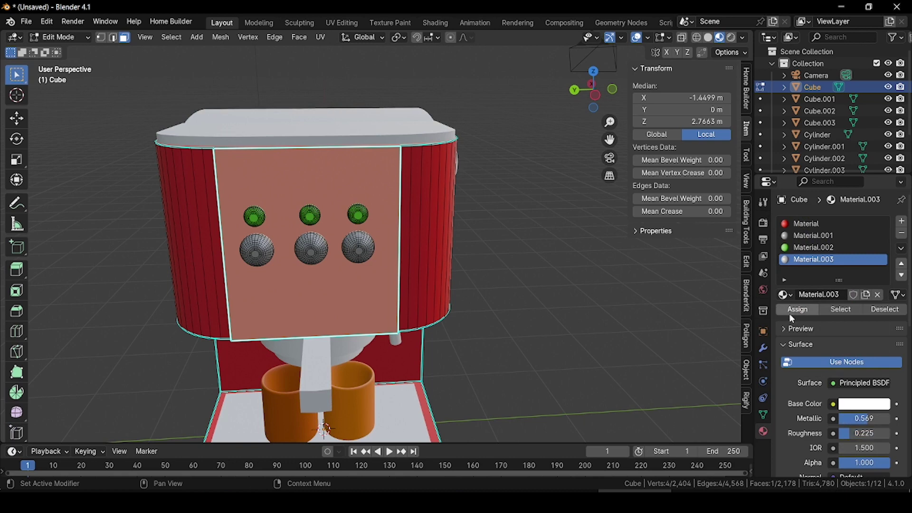
left_click(790, 314)
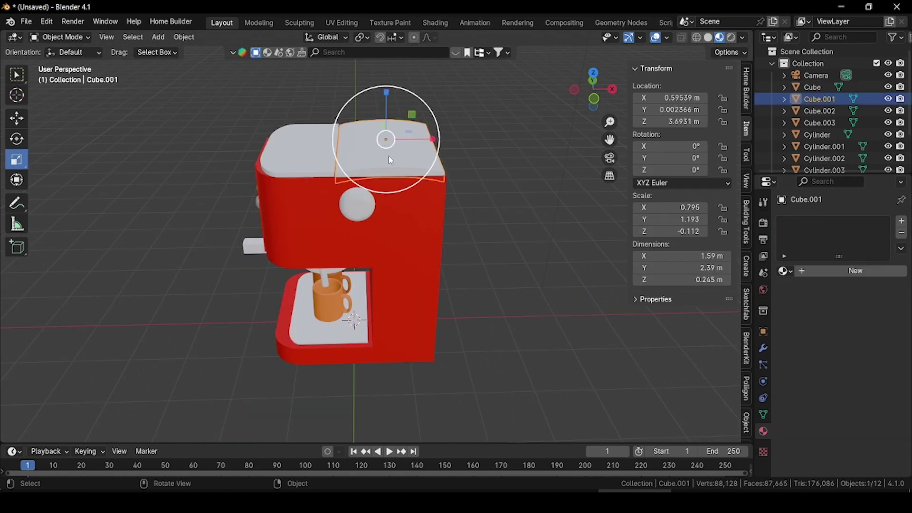
Apply the existing red material to the rear top lid and an existing grey material to the front top cover
left_click(784, 271)
left_click(695, 289)
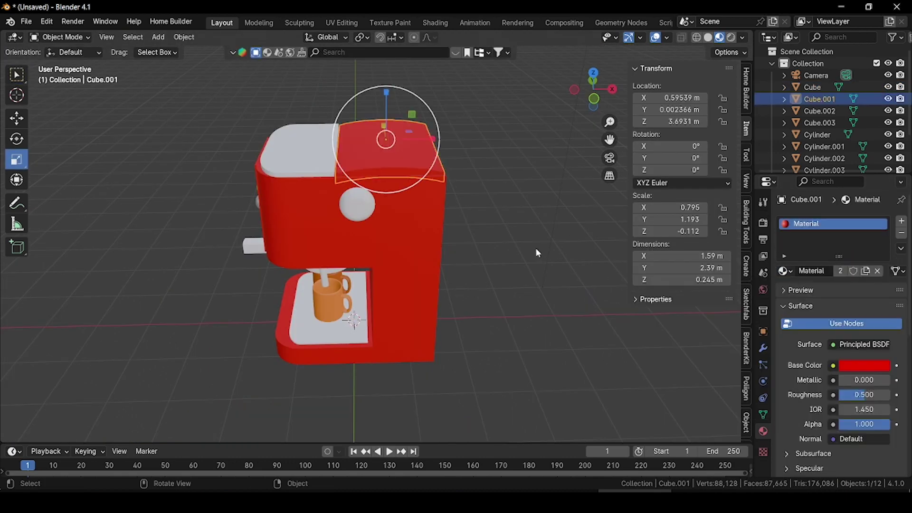
middle_click_drag(536, 248, 551, 273)
left_click(551, 273)
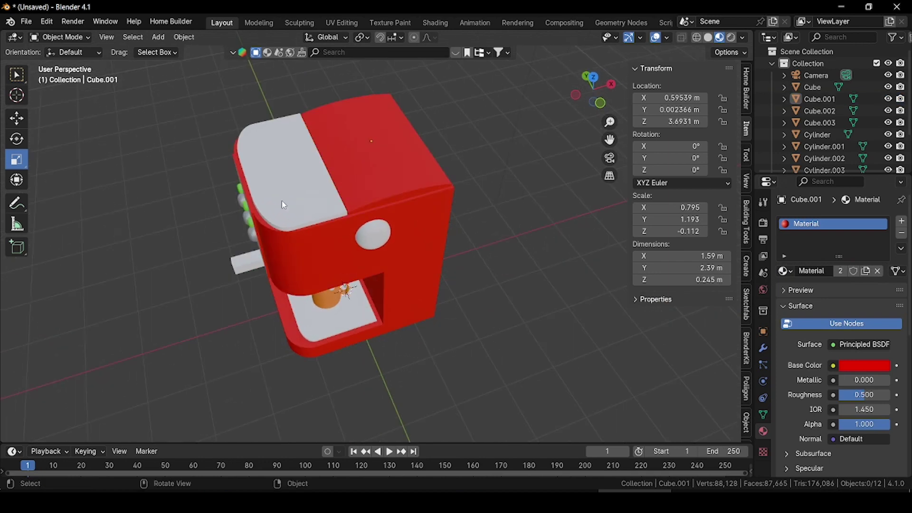
left_click(281, 202)
left_click(784, 271)
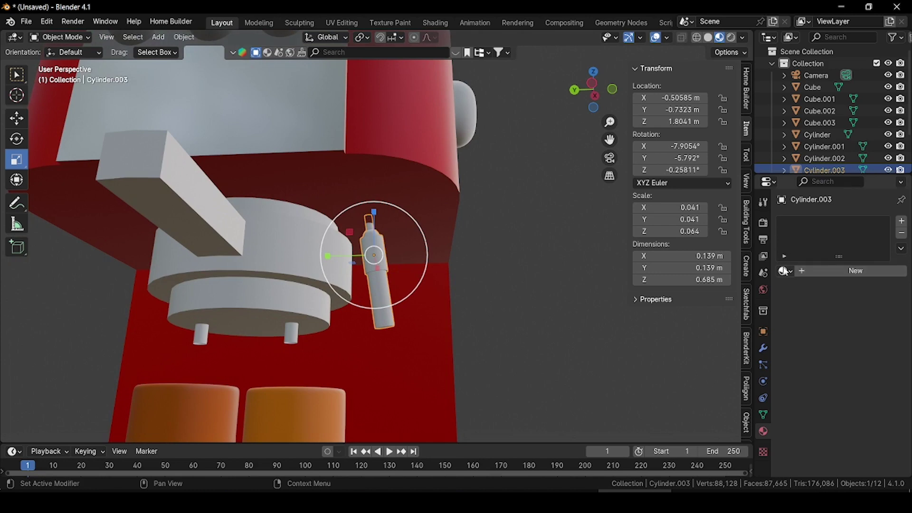
Apply the existing Material.003 to the steam wand
left_click(784, 270)
left_click(660, 323)
scroll(252, 271, "down", 5)
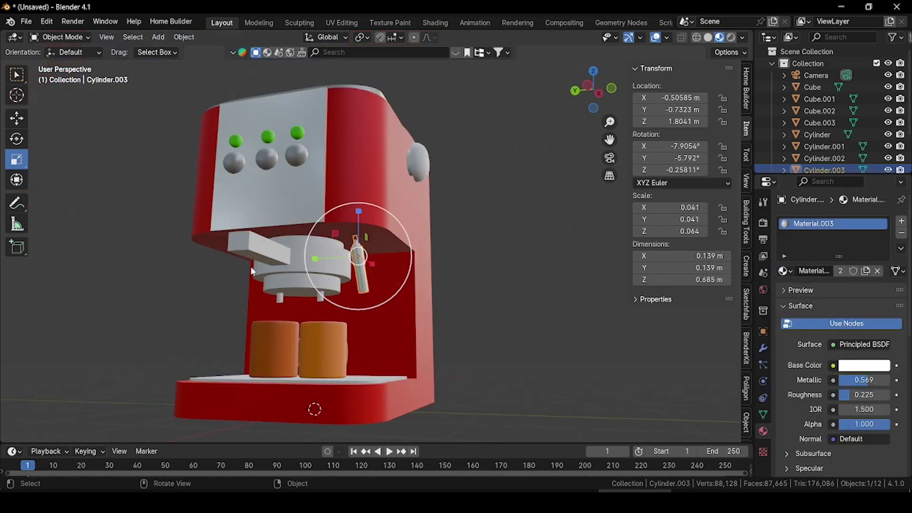
Give the handled portafilter a new black material with Metallic 0.468 and Roughness 0.344
left_click(280, 261)
middle_click_drag(279, 261, 332, 266)
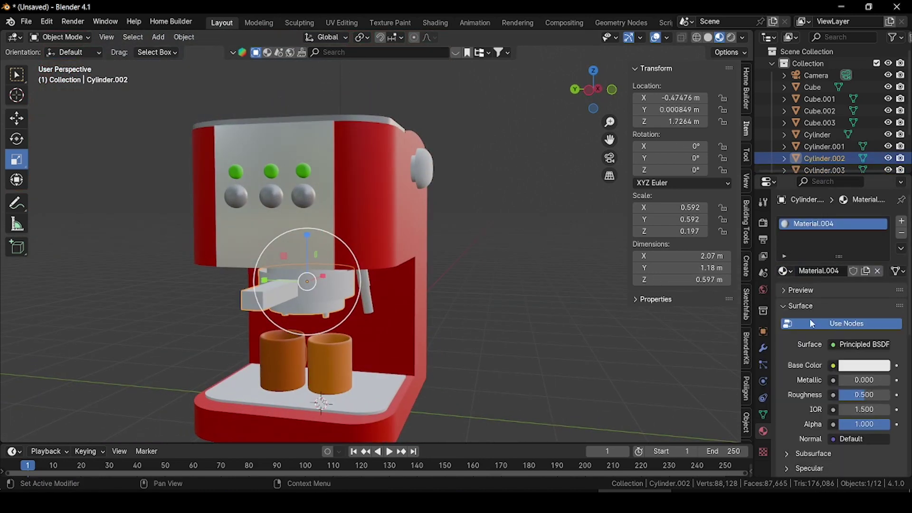
left_click(854, 363)
left_click_drag(880, 267, 881, 280)
mouse_move(850, 380)
left_mouse_down()
mouse_move(873, 380)
mouse_move(858, 394)
left_mouse_up()
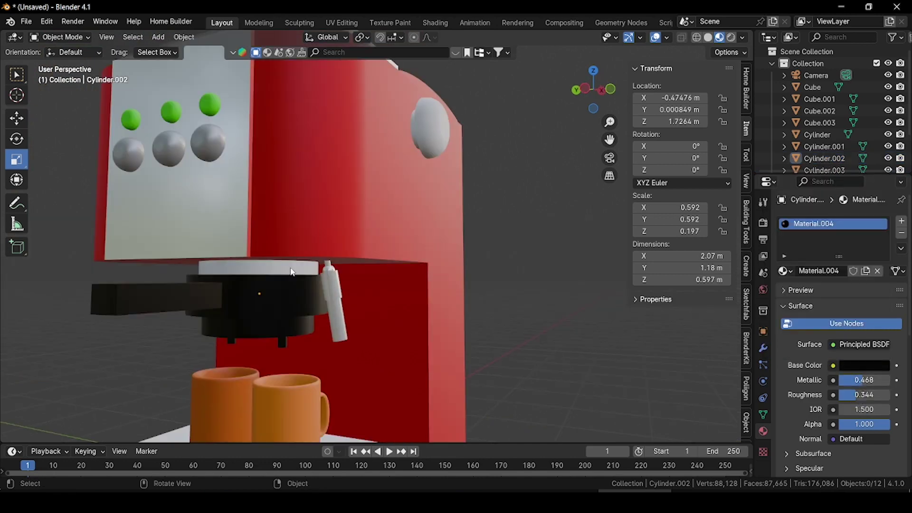
Apply the existing grey Material.001 to the brew head cylinder above the portafilter
left_click(289, 268)
left_click(783, 270)
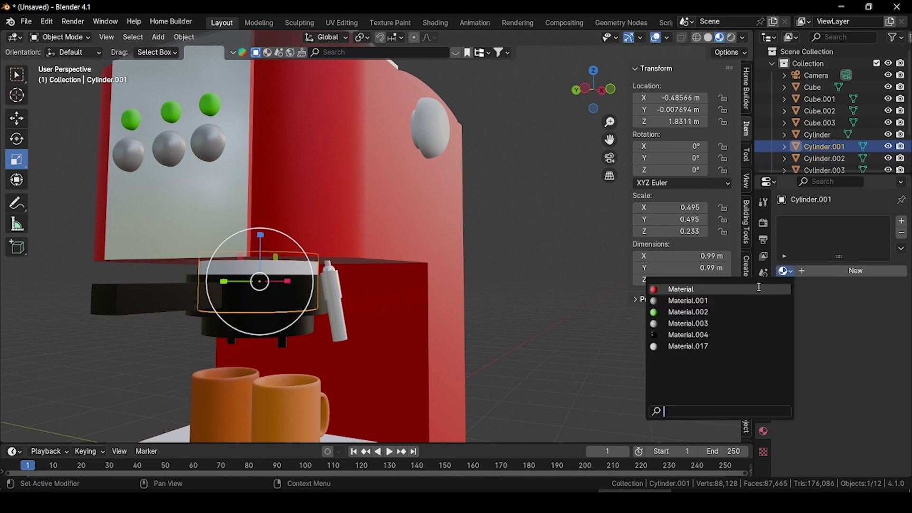
left_click(705, 301)
scroll(554, 299, "down", 1)
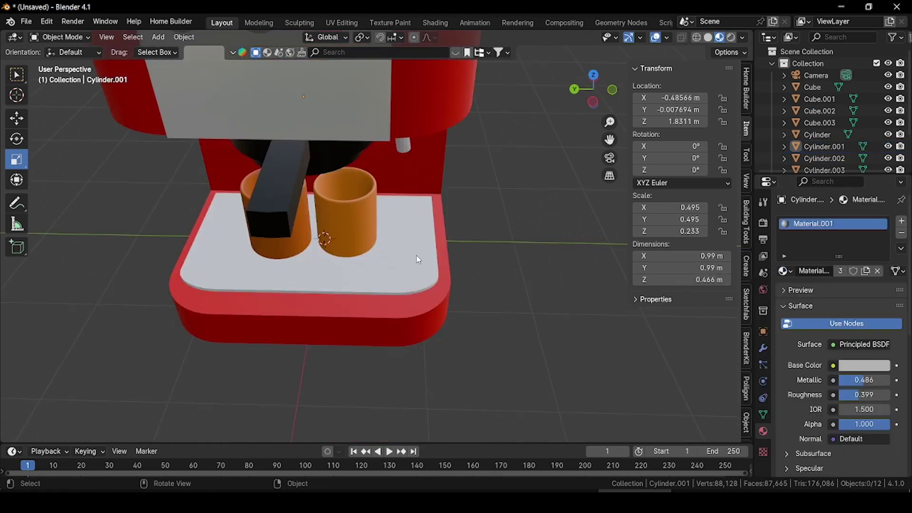
Apply the existing grey Material.001 to the drip tray on the machine's base
left_click(418, 266)
middle_click_drag(420, 275, 420, 247)
left_click(784, 271)
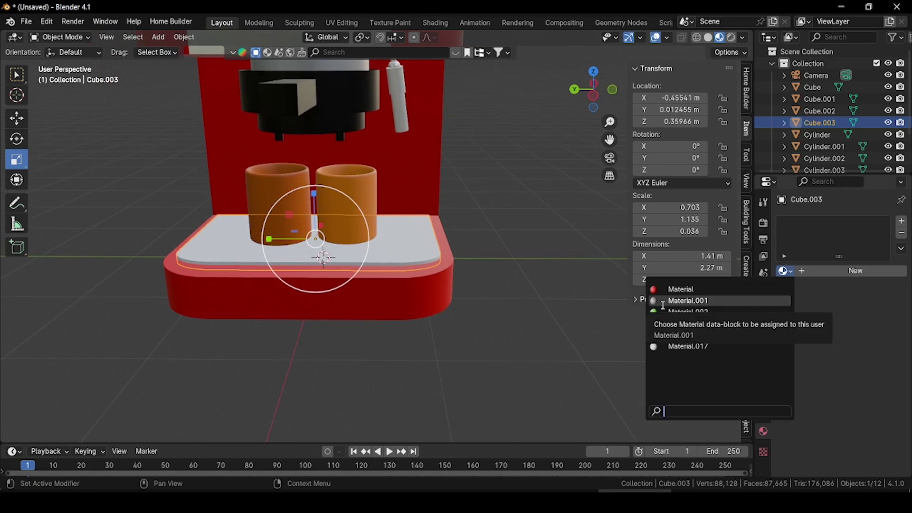
left_click(665, 301)
mouse_move(262, 165)
middle_mouse_down()
mouse_move(237, 164)
mouse_move(244, 168)
middle_mouse_up()
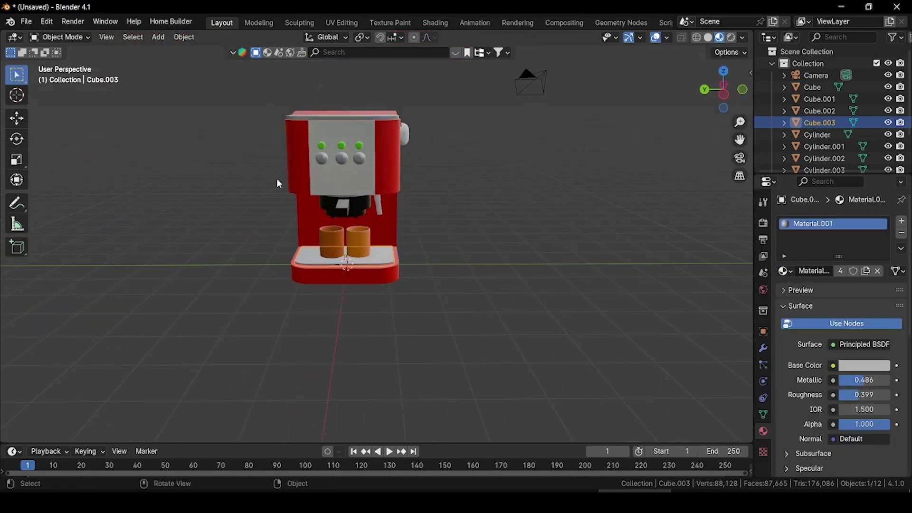